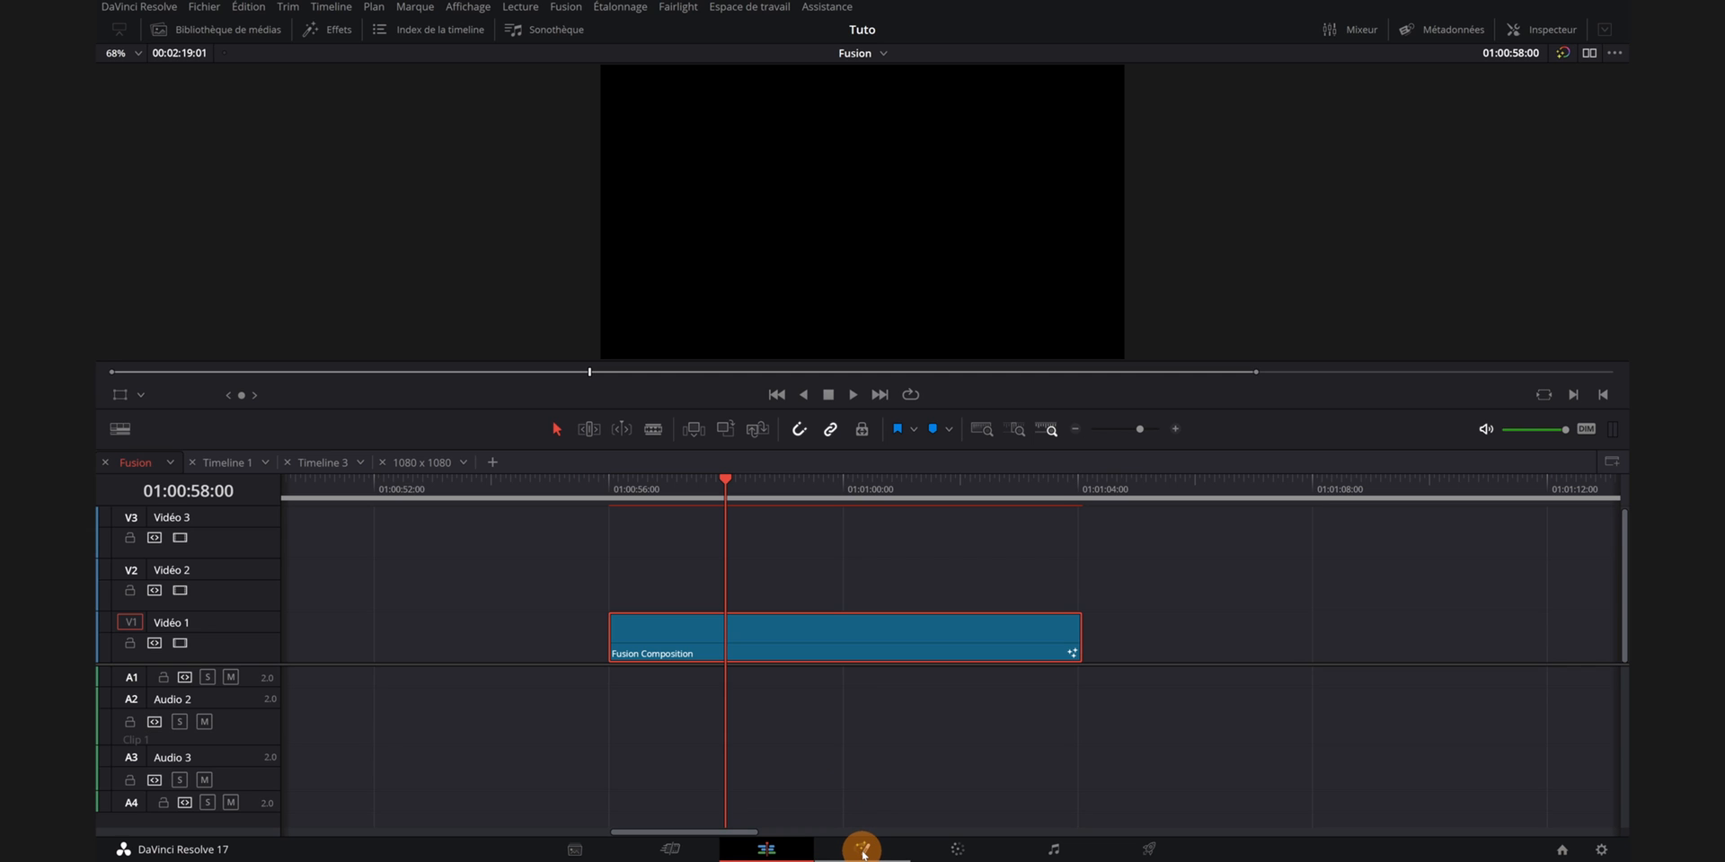
# - Open the Fusion page for the Fusion Composition clip
pyautogui.click(862, 849)
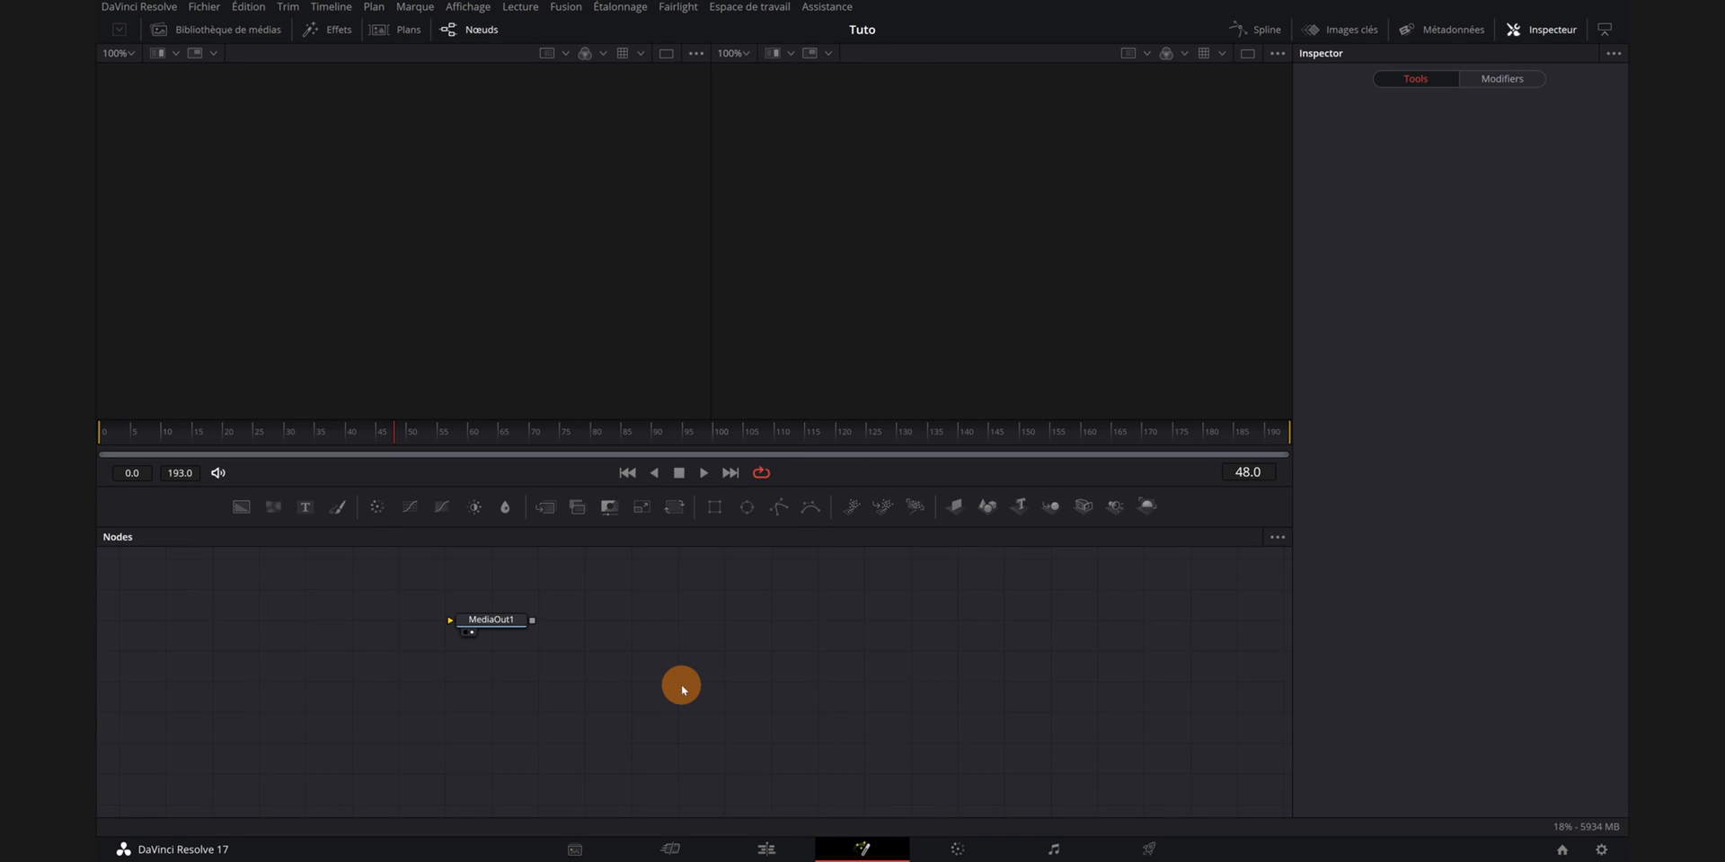
pyautogui.moveTo(681, 686); pyautogui.dragTo(1149, 730)
pyautogui.moveTo(770, 728); pyautogui.dragTo(772, 714)
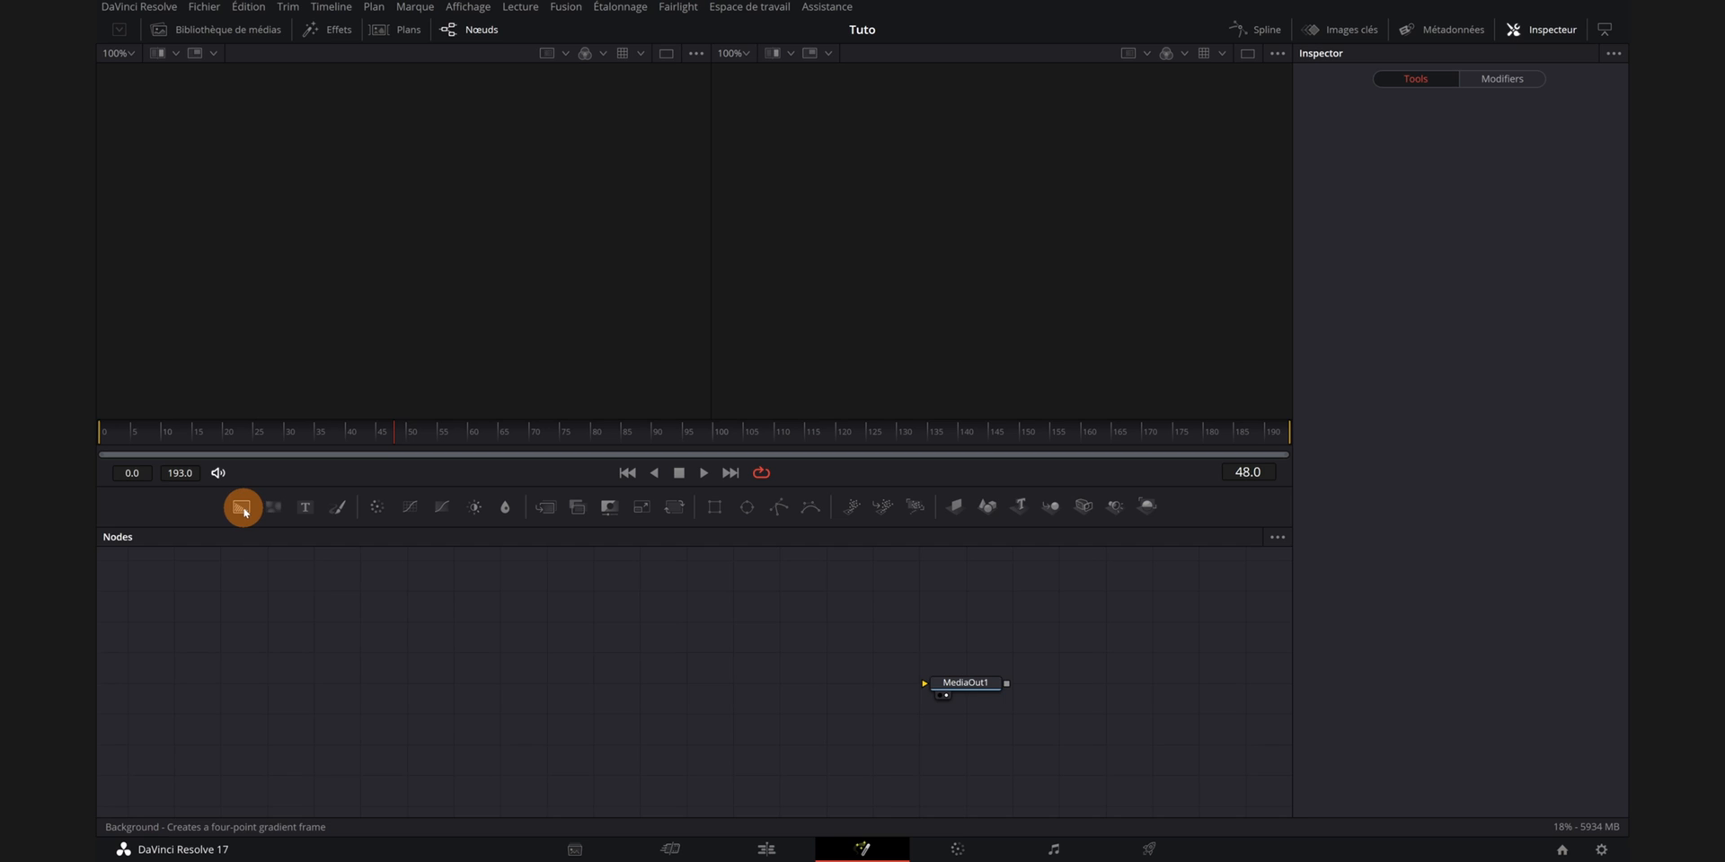
# - Add a Background node and connect its output to MediaOut1
pyautogui.moveTo(242, 507); pyautogui.dragTo(740, 687)
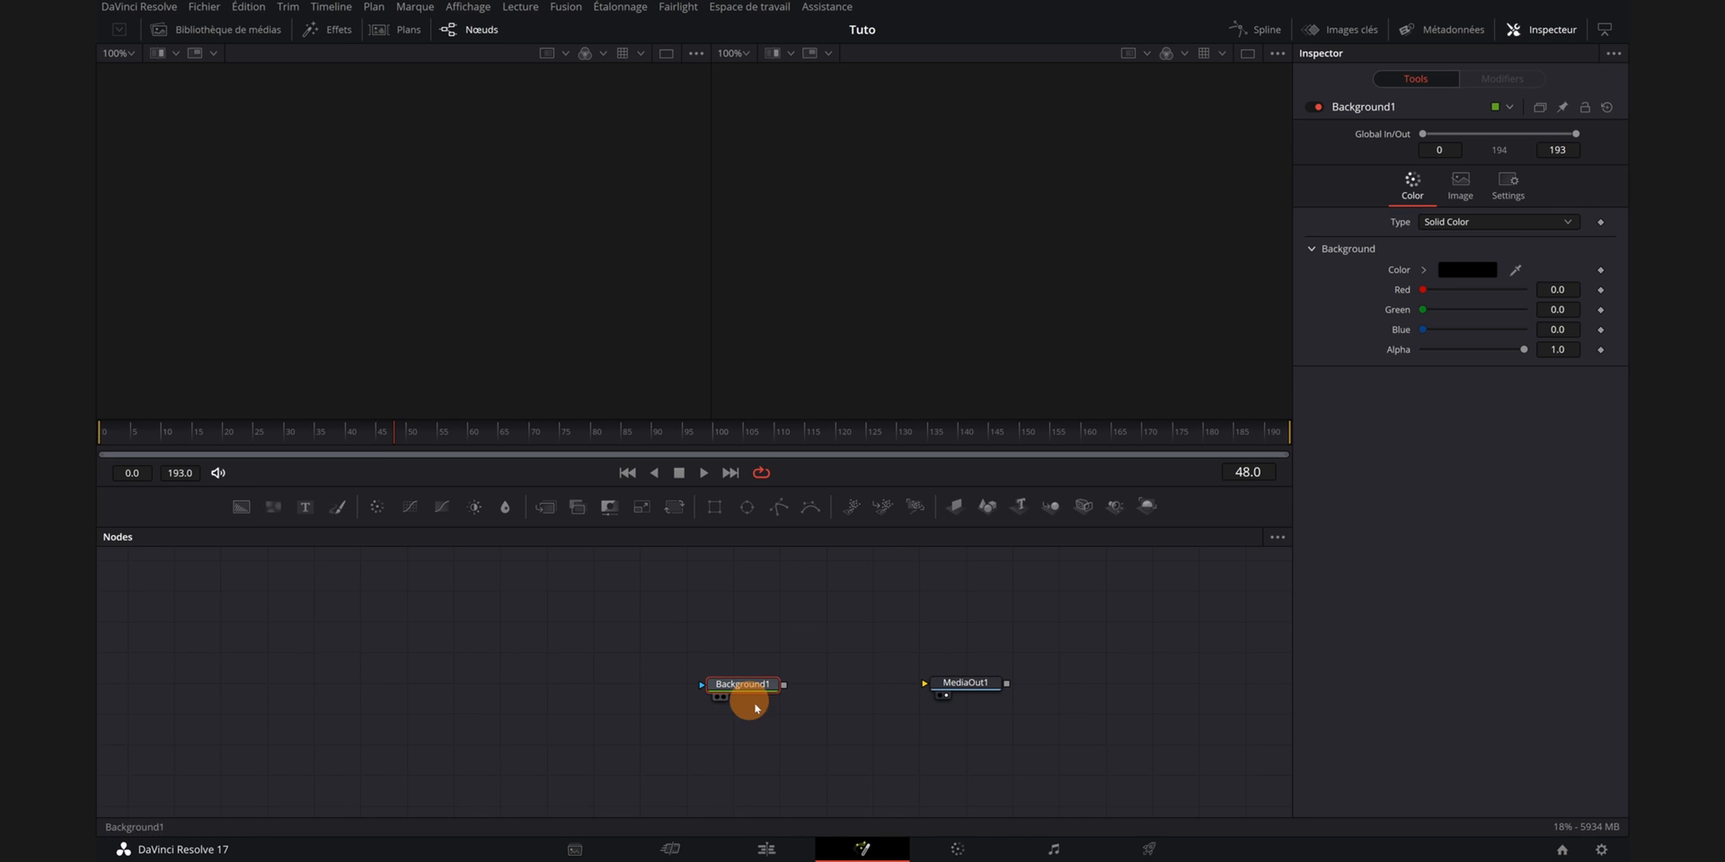
pyautogui.moveTo(785, 686); pyautogui.dragTo(937, 689)
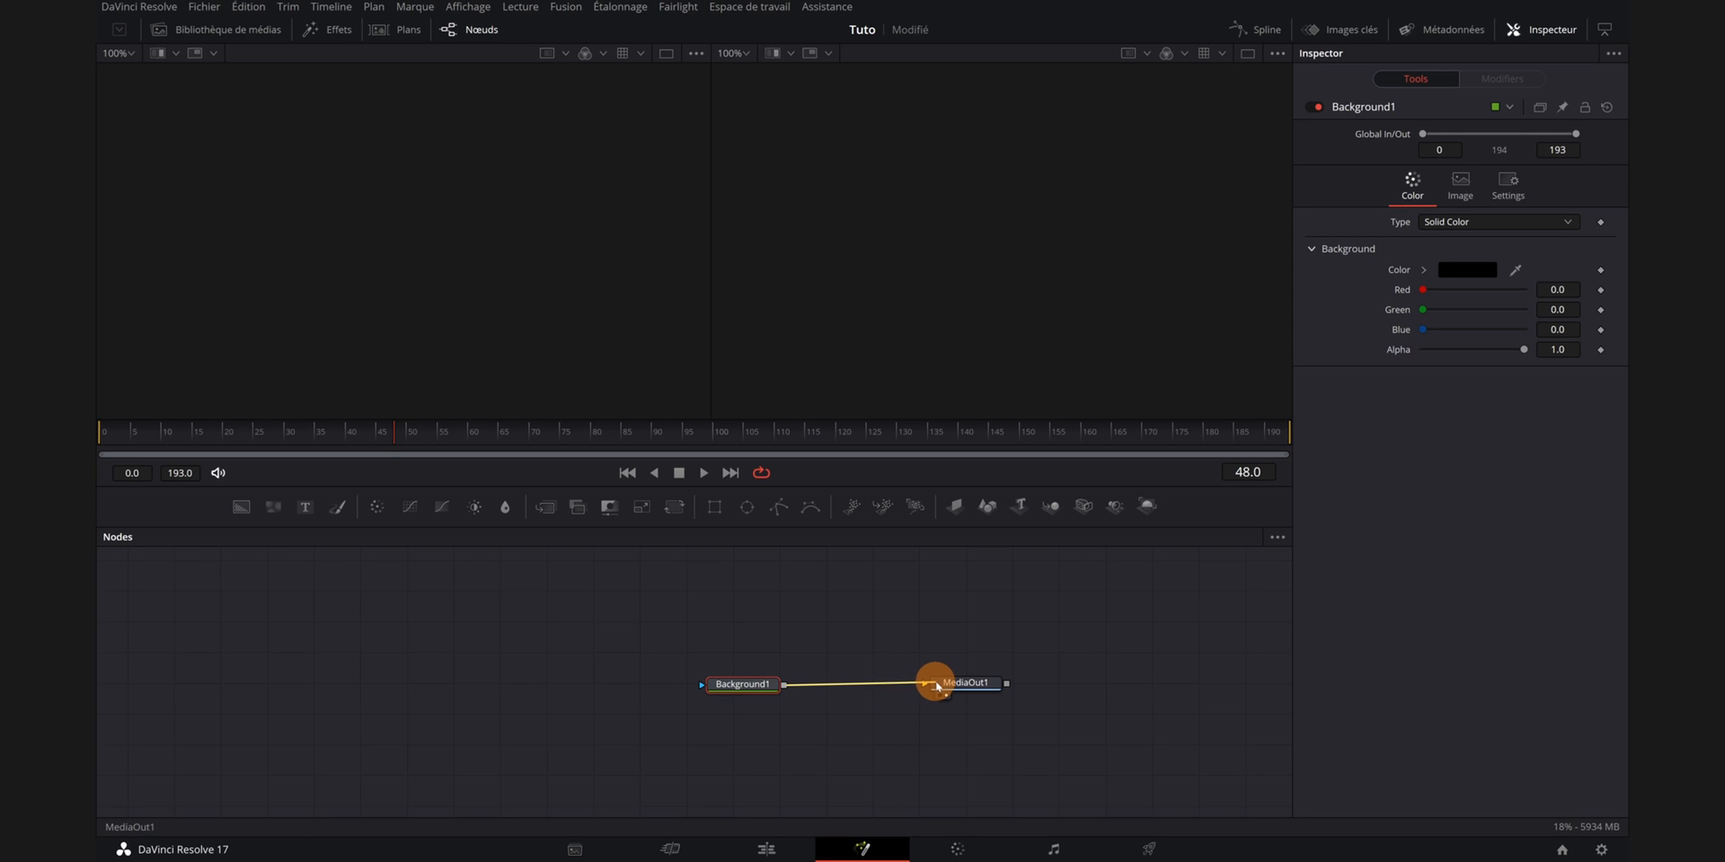
pyautogui.click(753, 689)
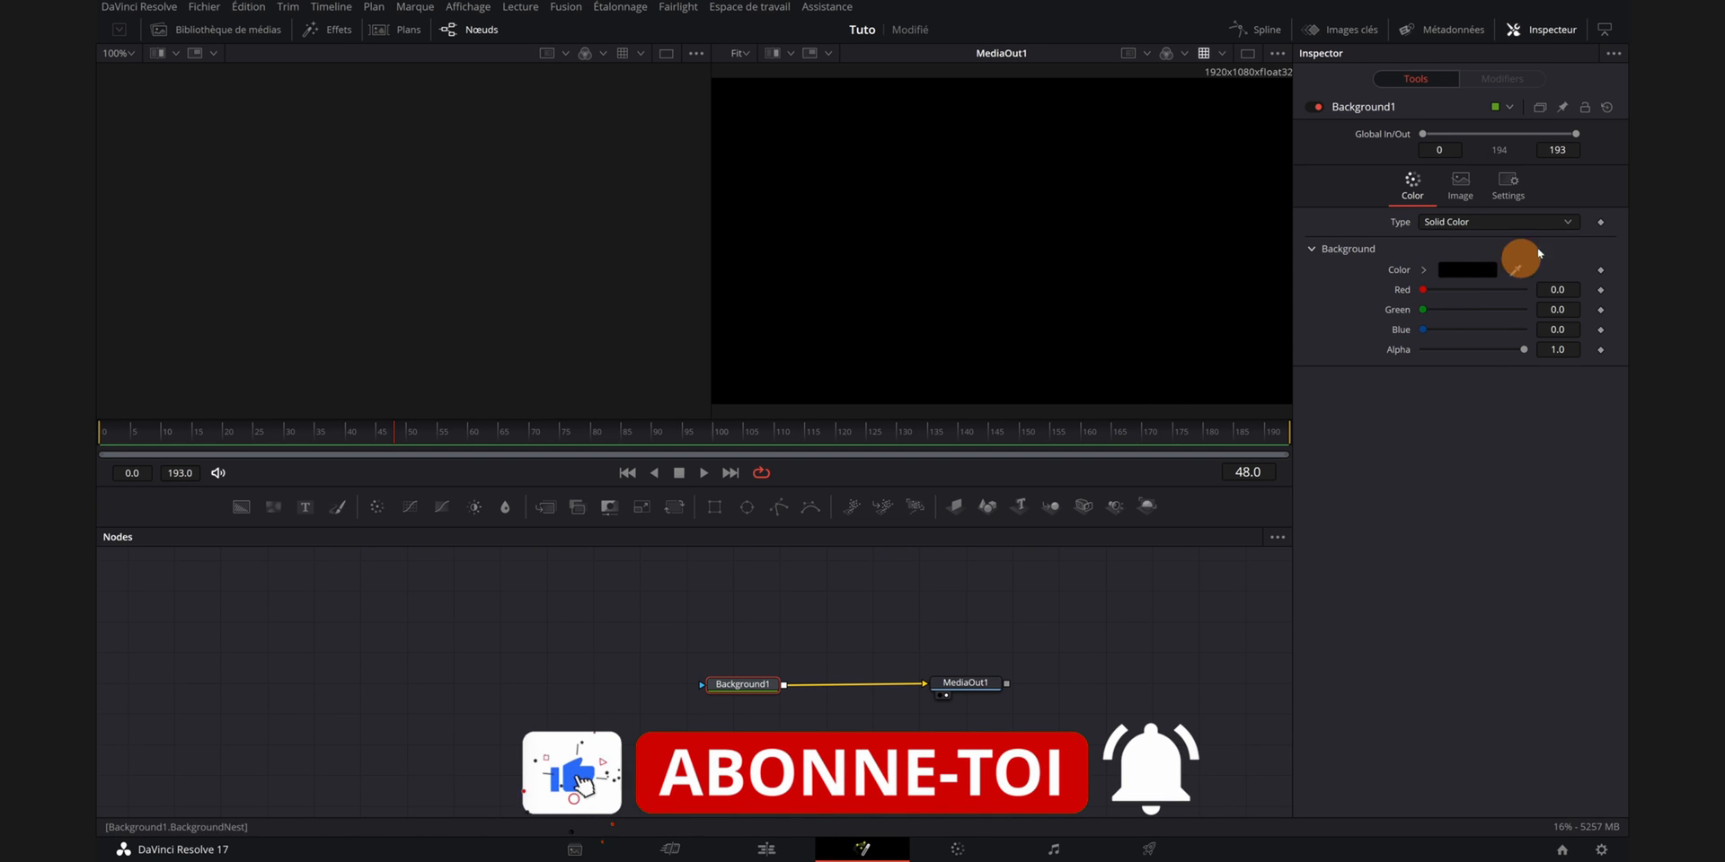
# - Set the Background type to Four Corner and color the top-left corner cyan (#55ffff)
pyautogui.click(1566, 229)
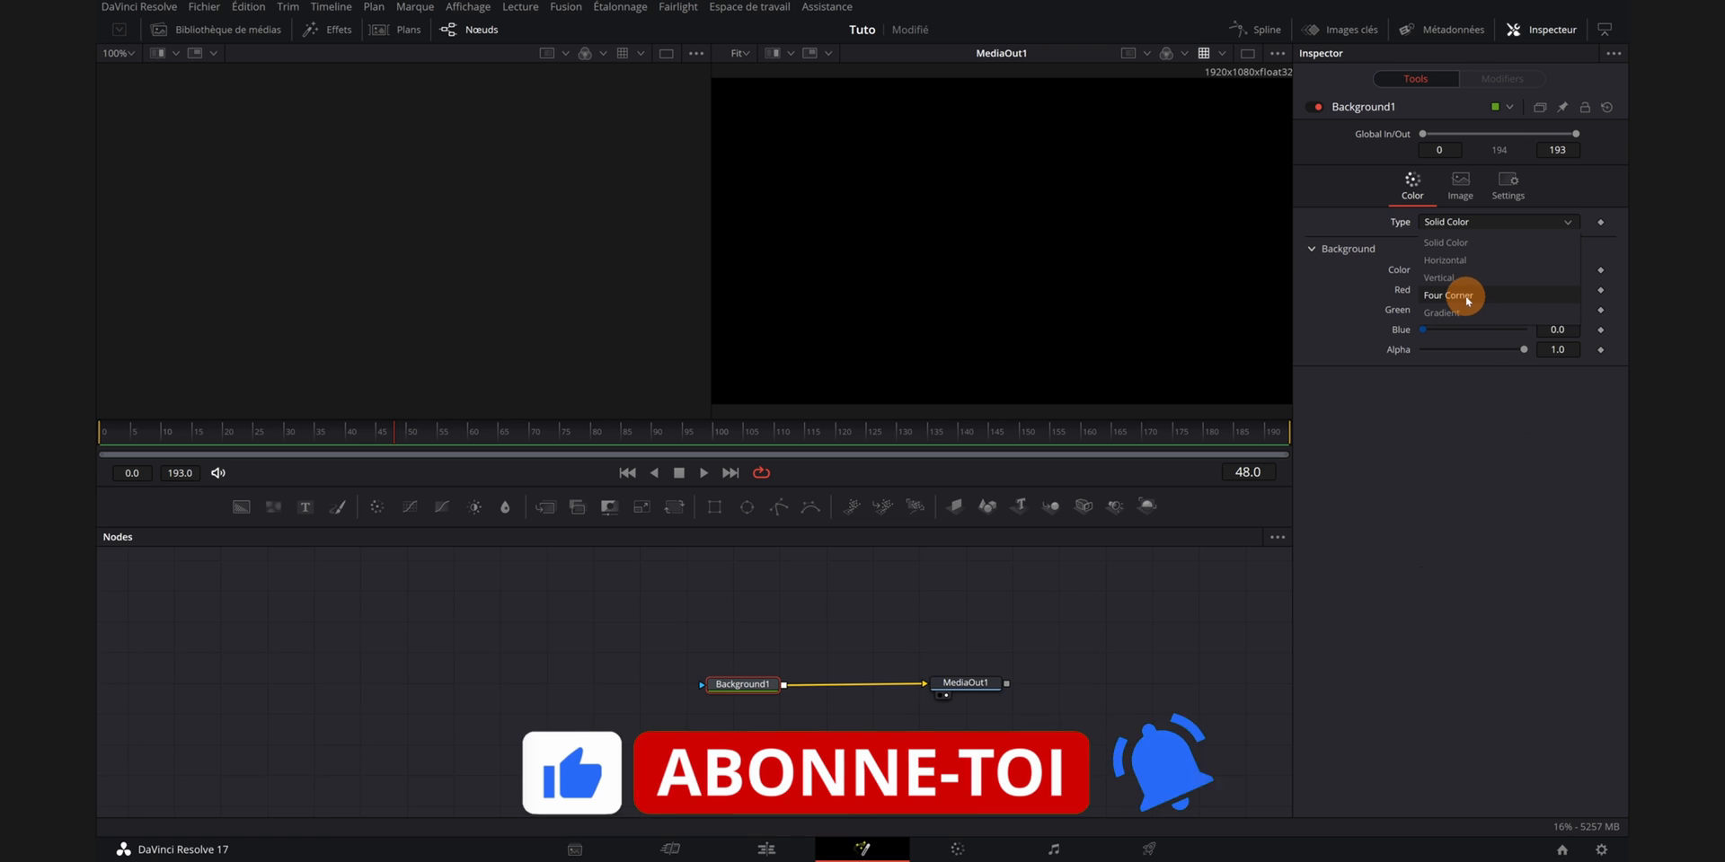
pyautogui.click(1474, 289)
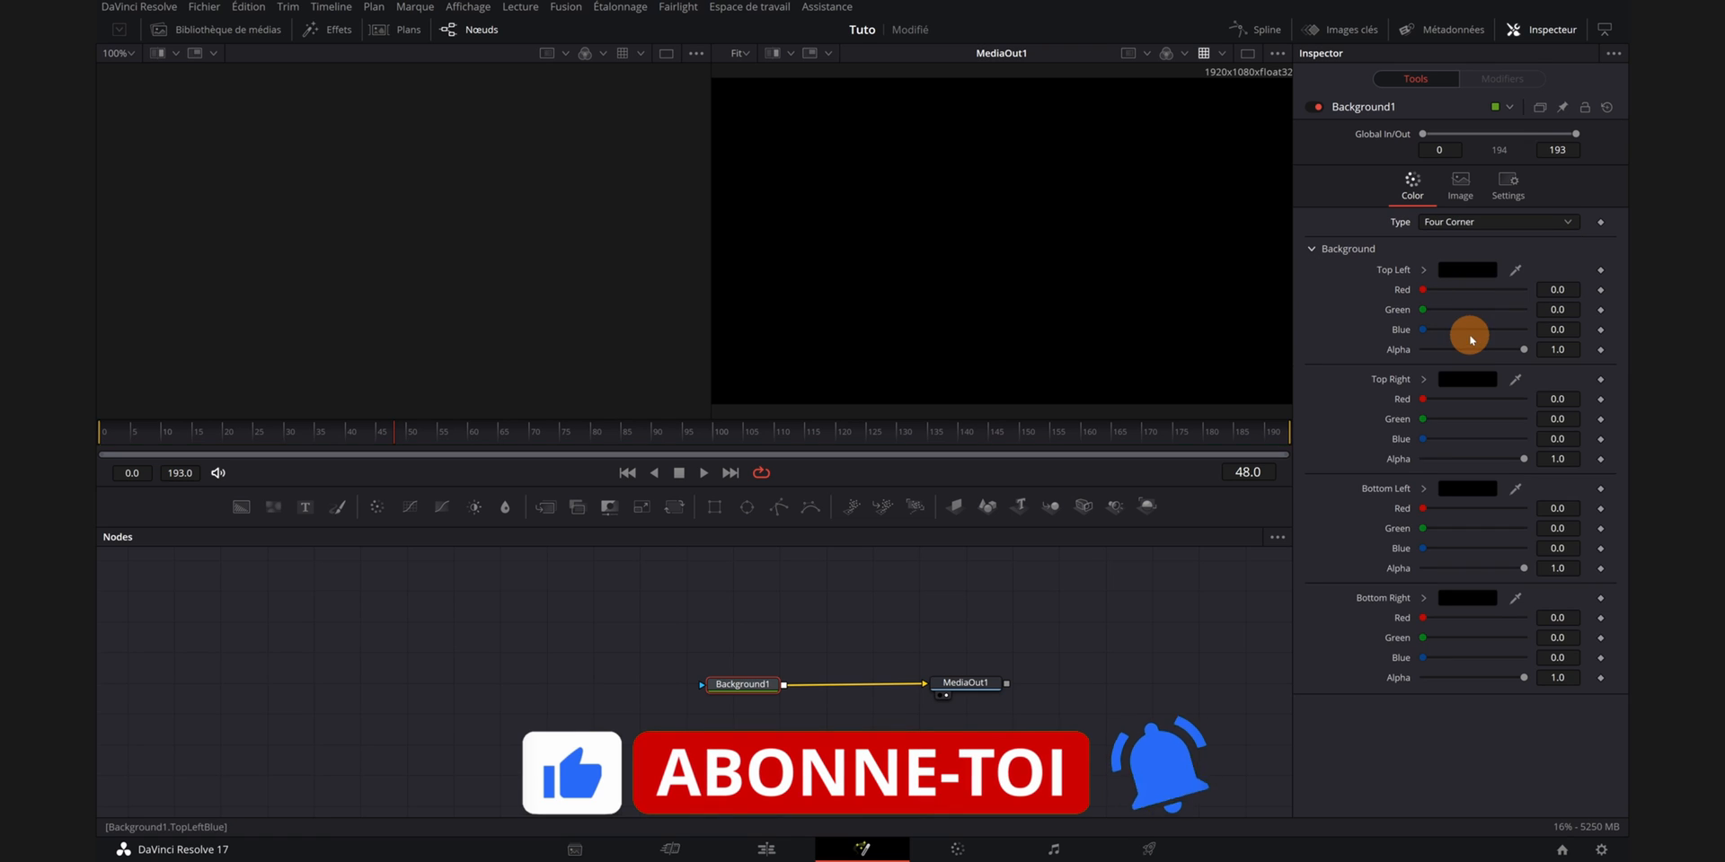
pyautogui.click(1465, 271)
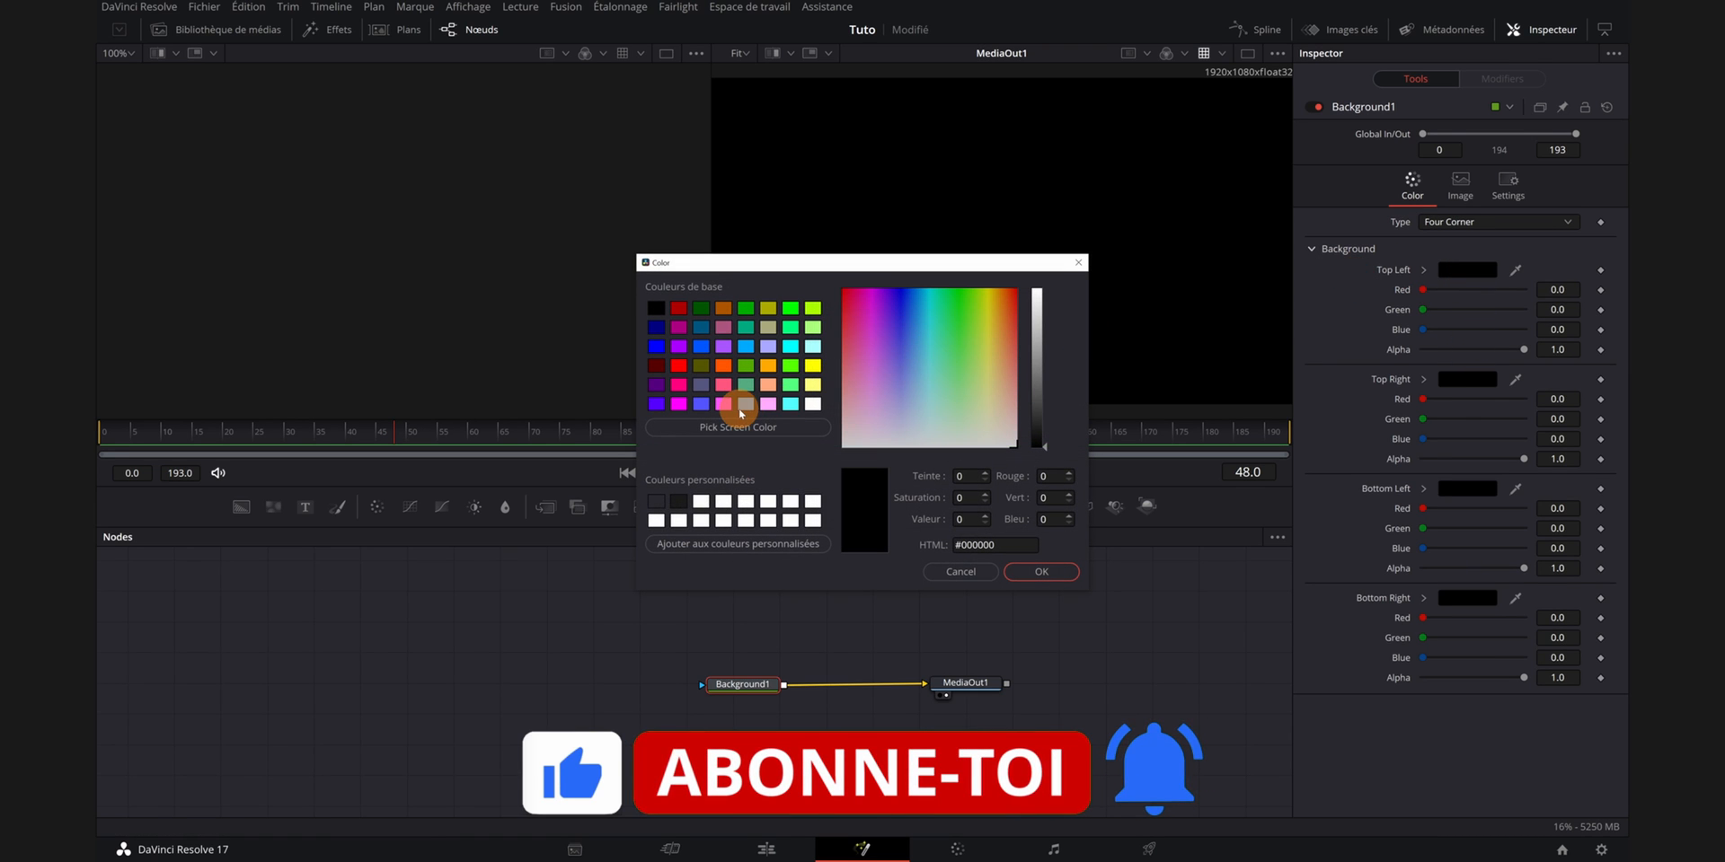
pyautogui.click(790, 404)
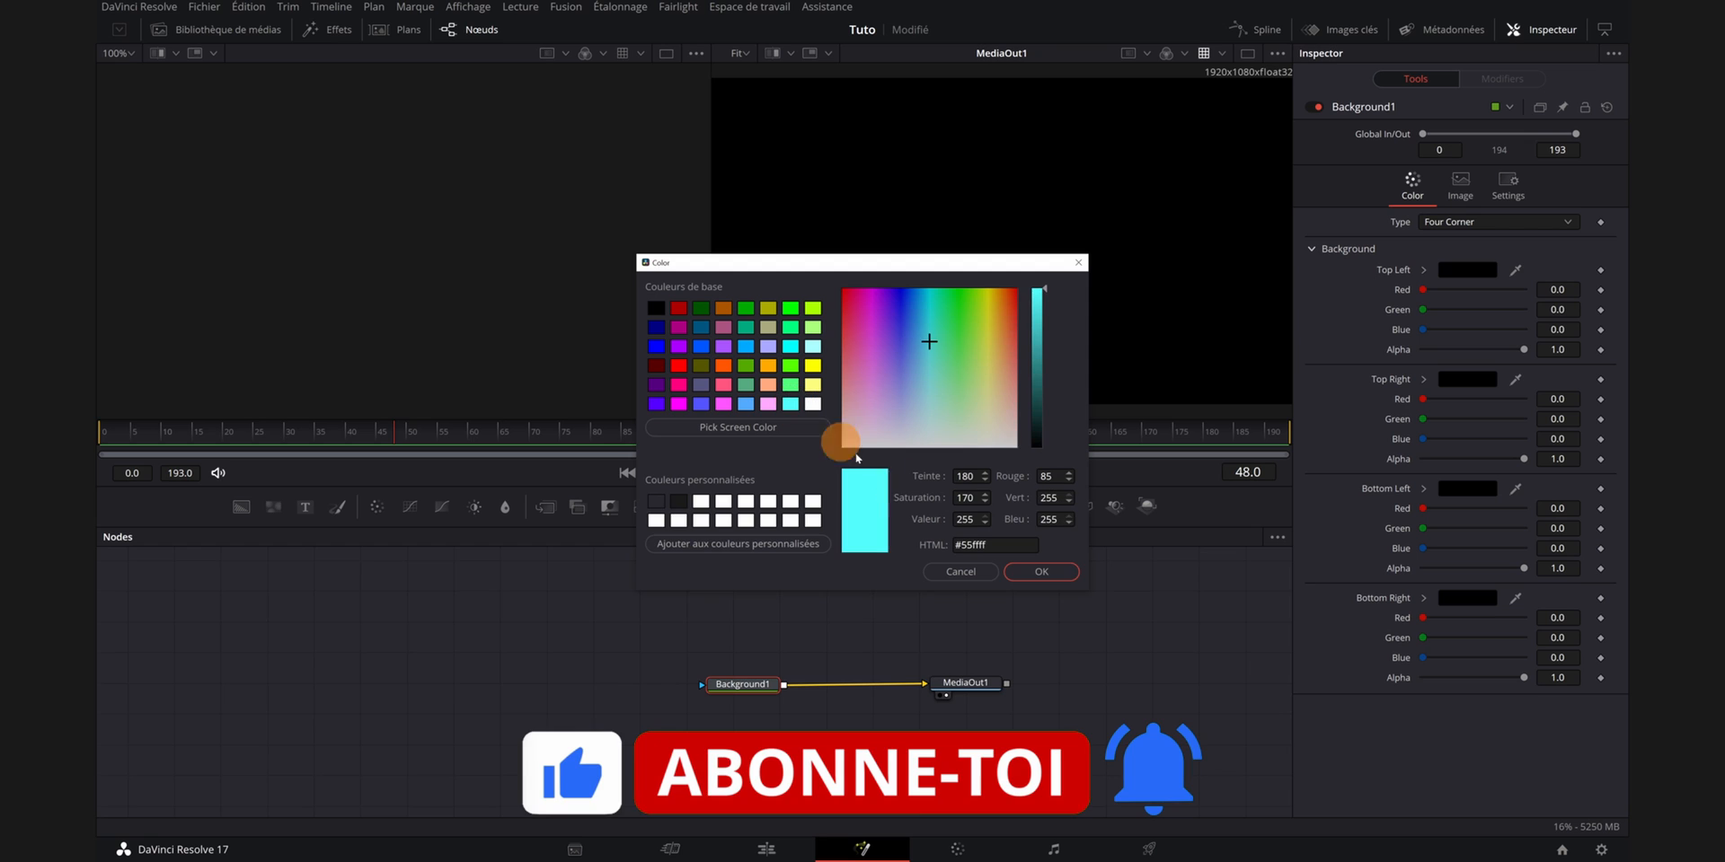
pyautogui.click(1042, 572)
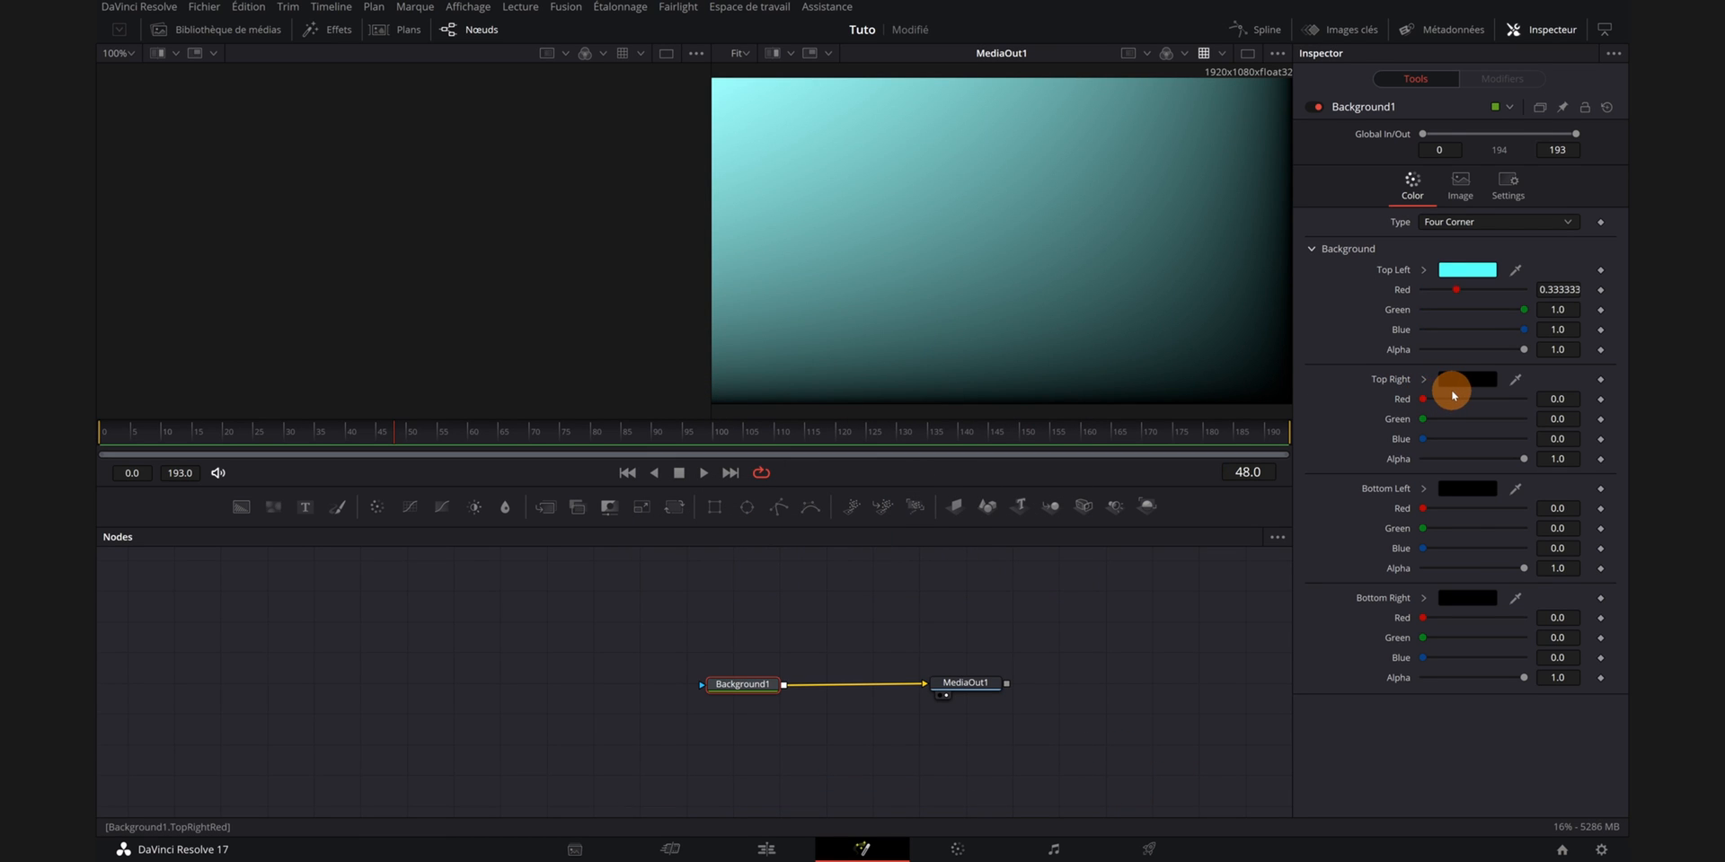
# - Color the remaining corners: bottom right magenta, top right pink and bottom left light blue
pyautogui.click(1467, 596)
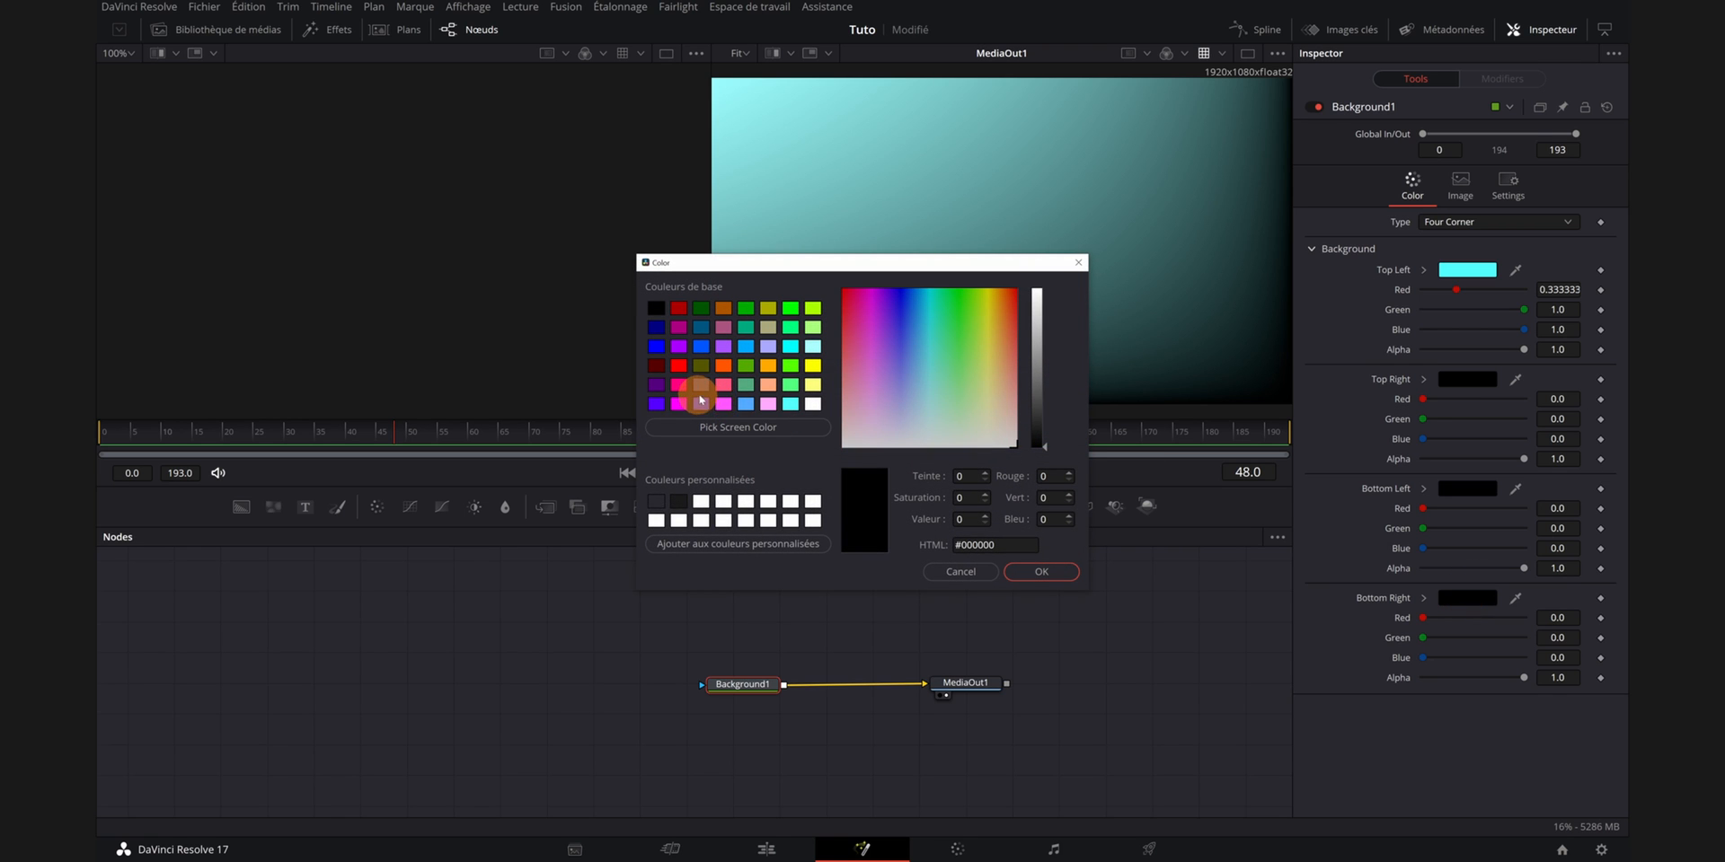
pyautogui.click(678, 401)
pyautogui.click(1042, 571)
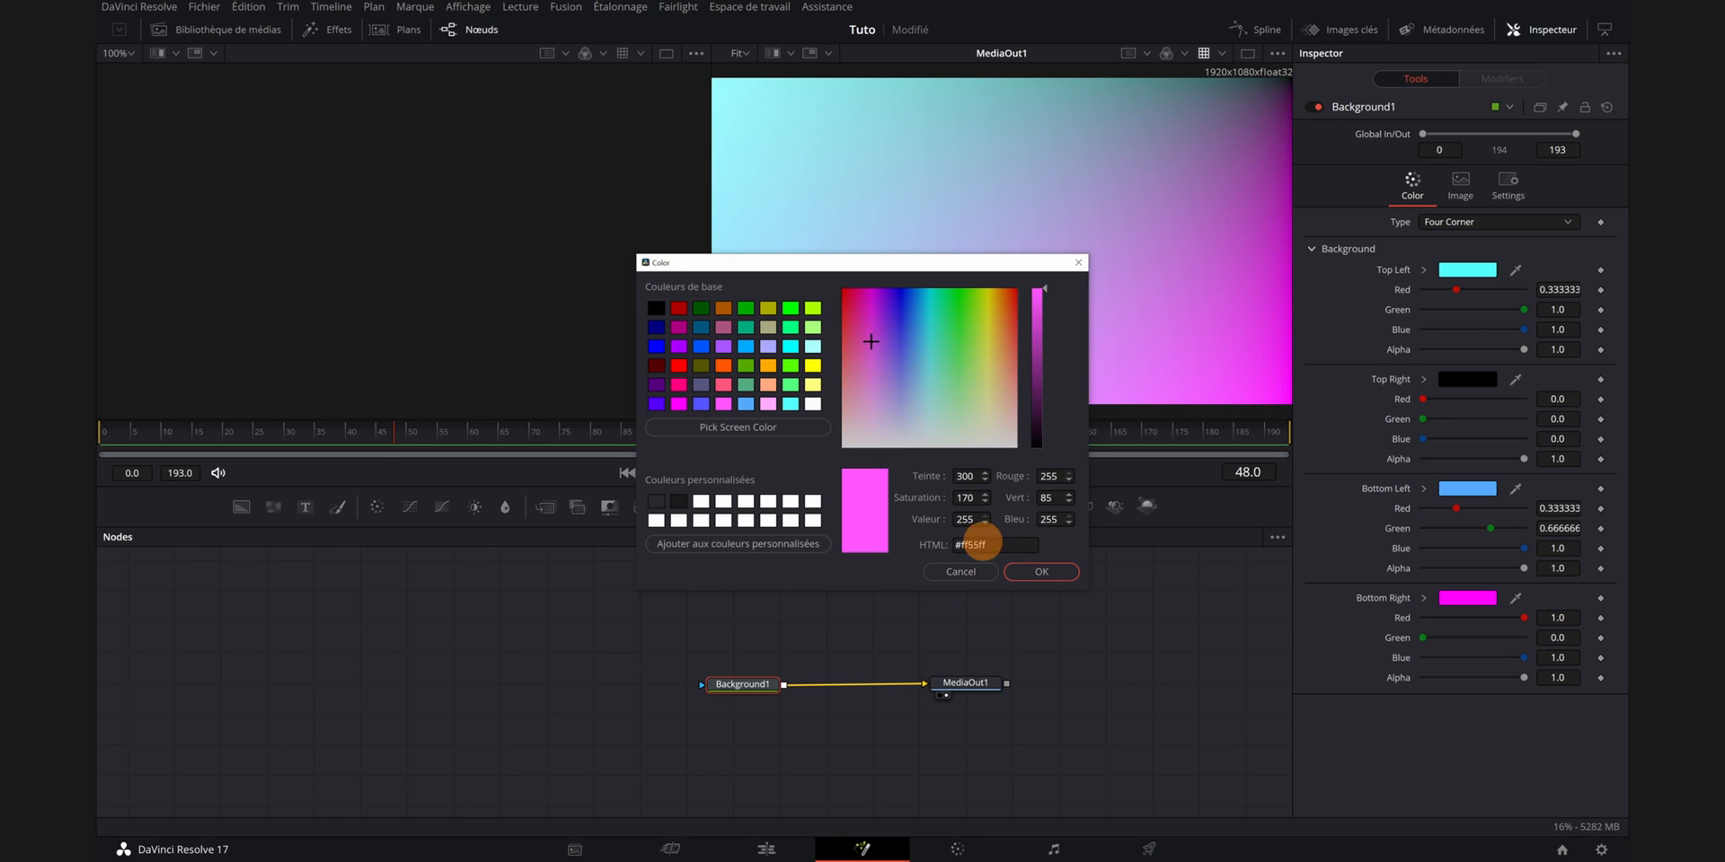
pyautogui.click(1033, 569)
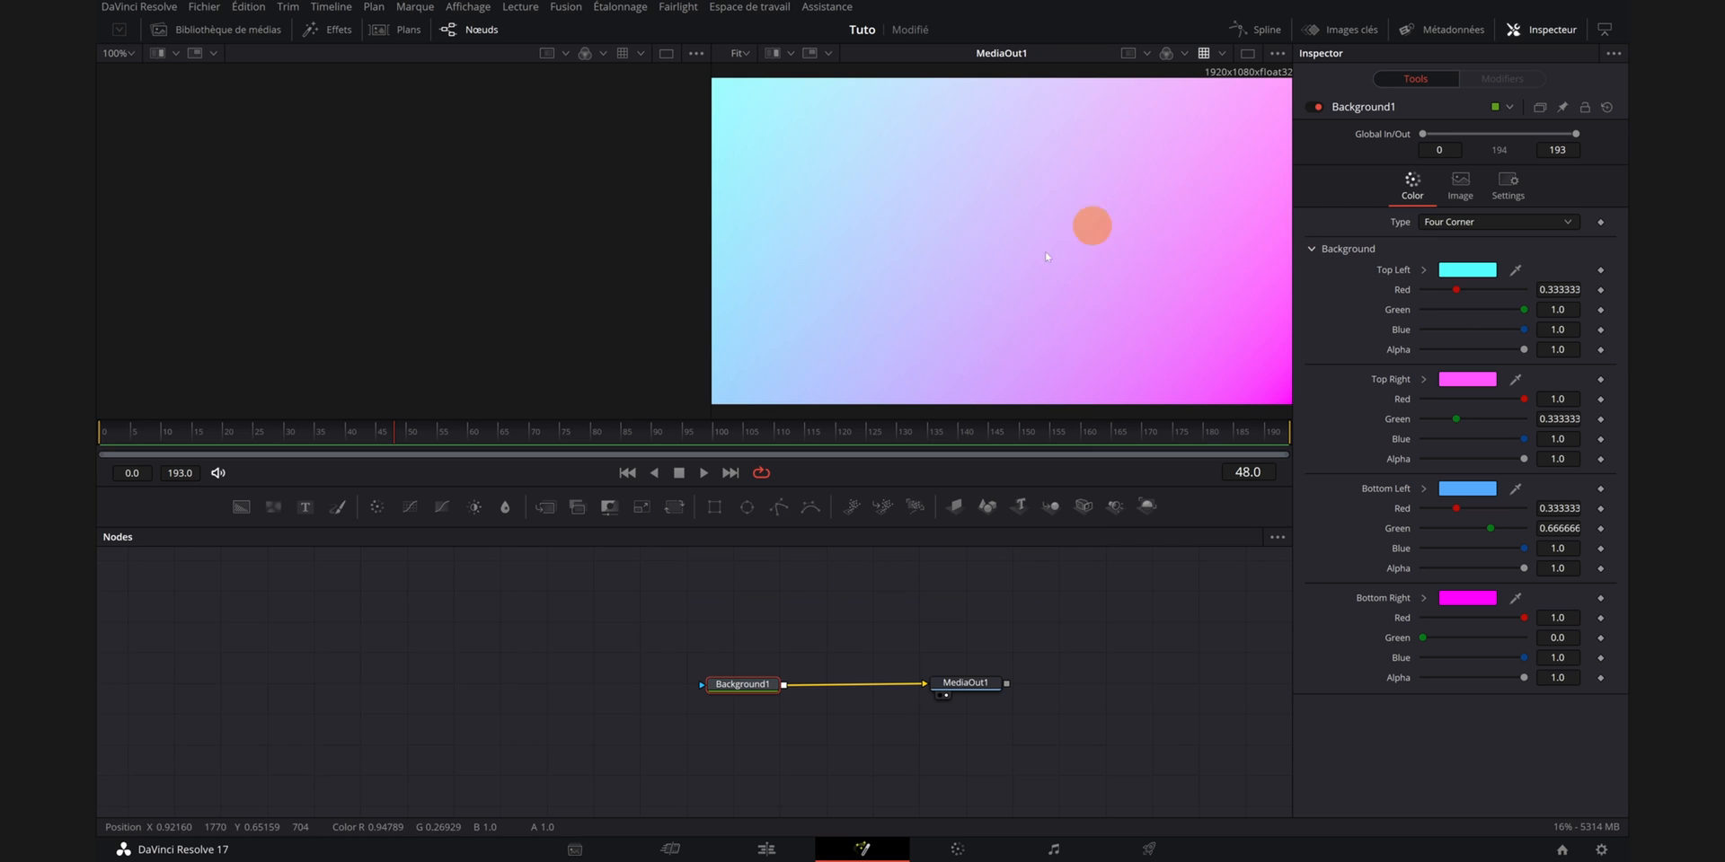
# - Add a Text3D node and a Renderer3D node to the node graph
pyautogui.scroll(-2, 1042, 261)
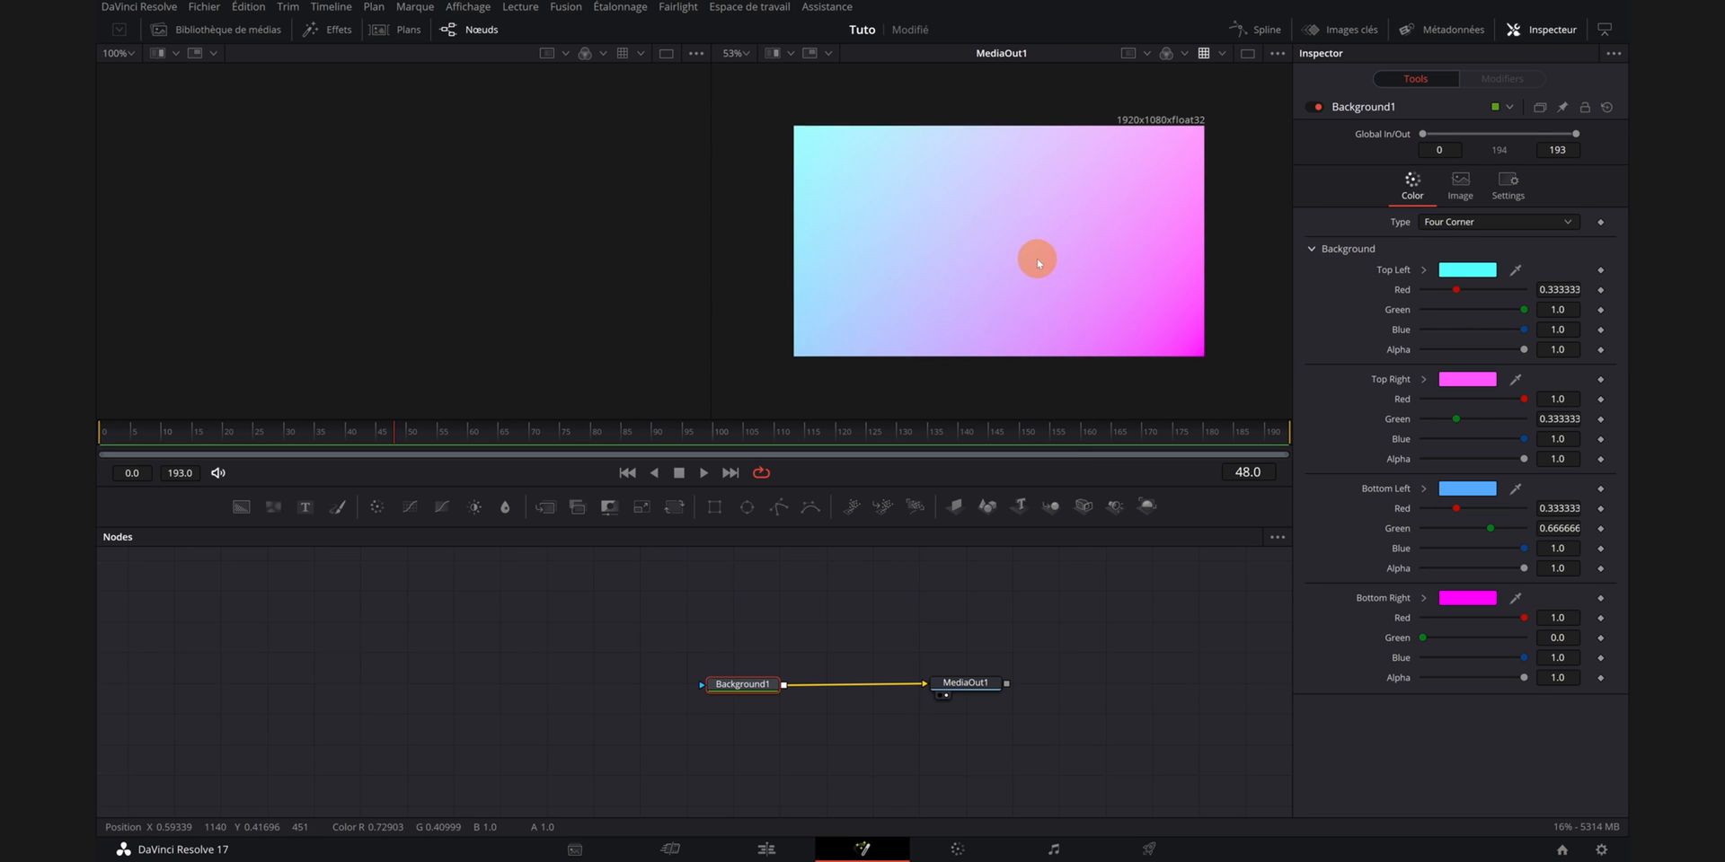
pyautogui.moveTo(1038, 260); pyautogui.dragTo(1035, 259)
pyautogui.moveTo(943, 616); pyautogui.dragTo(945, 640)
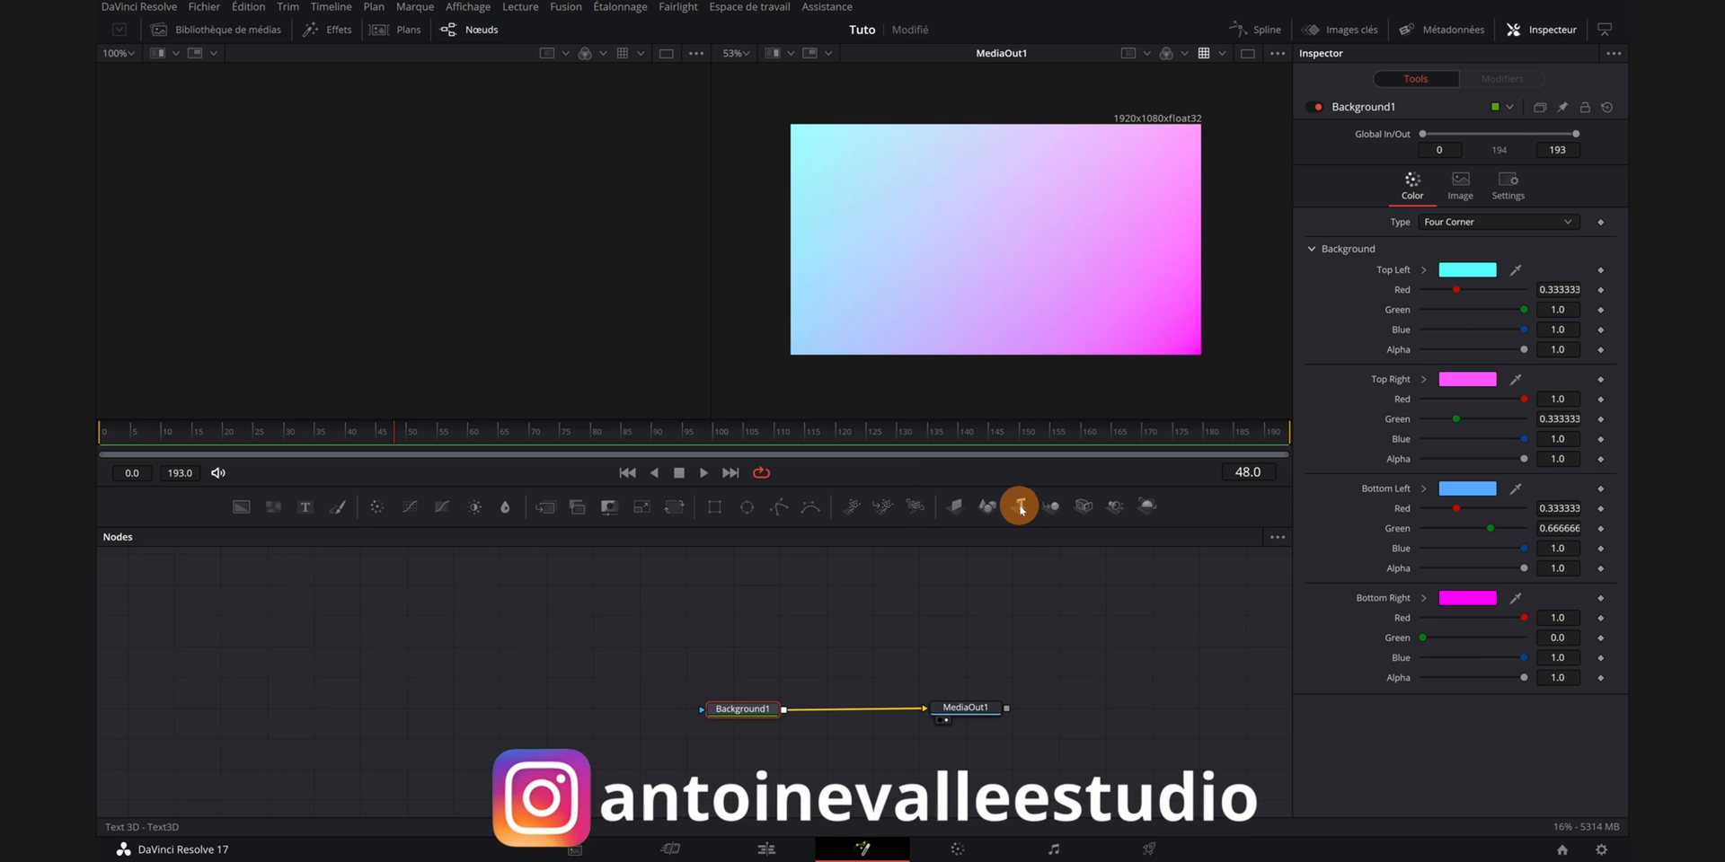
pyautogui.moveTo(1021, 509); pyautogui.dragTo(805, 635)
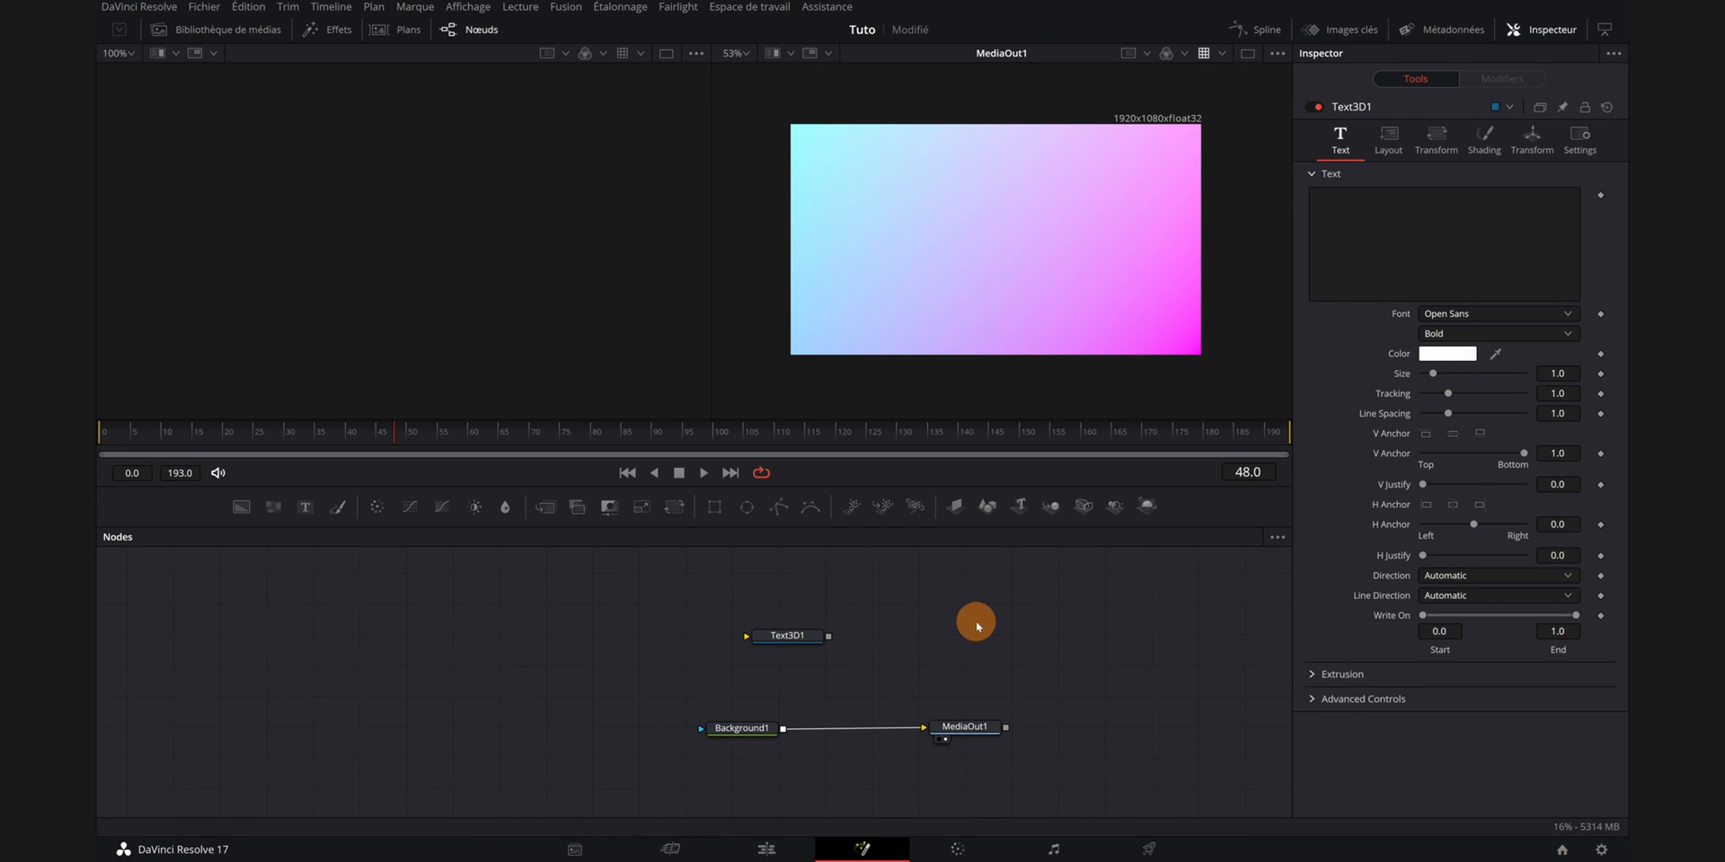
pyautogui.click(970, 717)
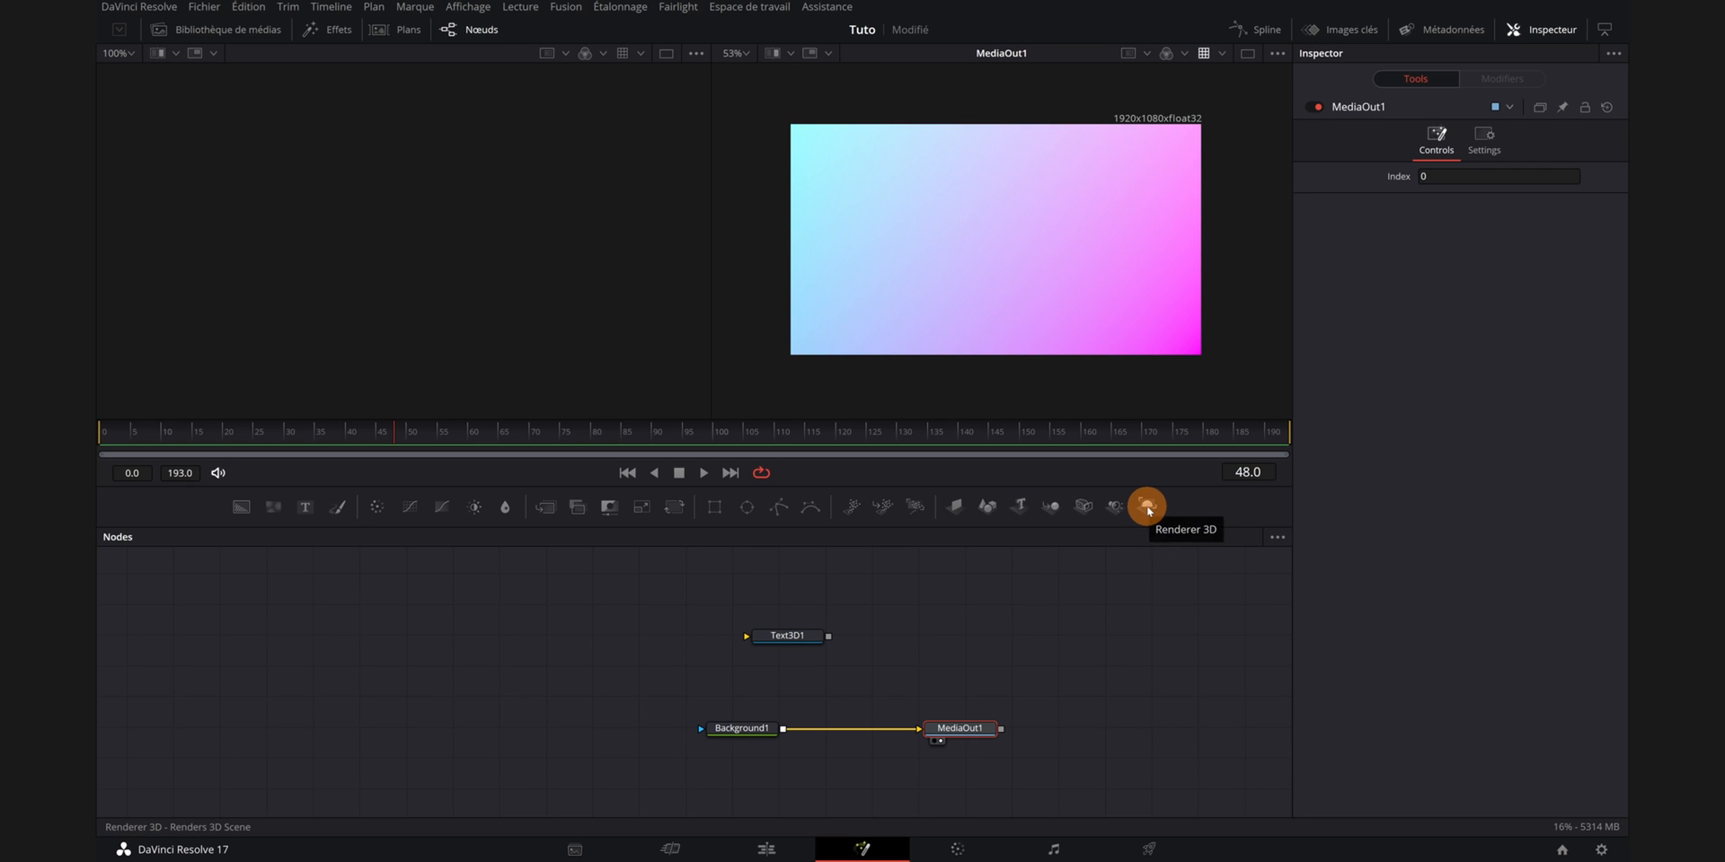
pyautogui.moveTo(1147, 509); pyautogui.dragTo(931, 639)
# - Connect the Text3D node's output to the Renderer3D input
pyautogui.moveTo(602, 570); pyautogui.dragTo(845, 700)
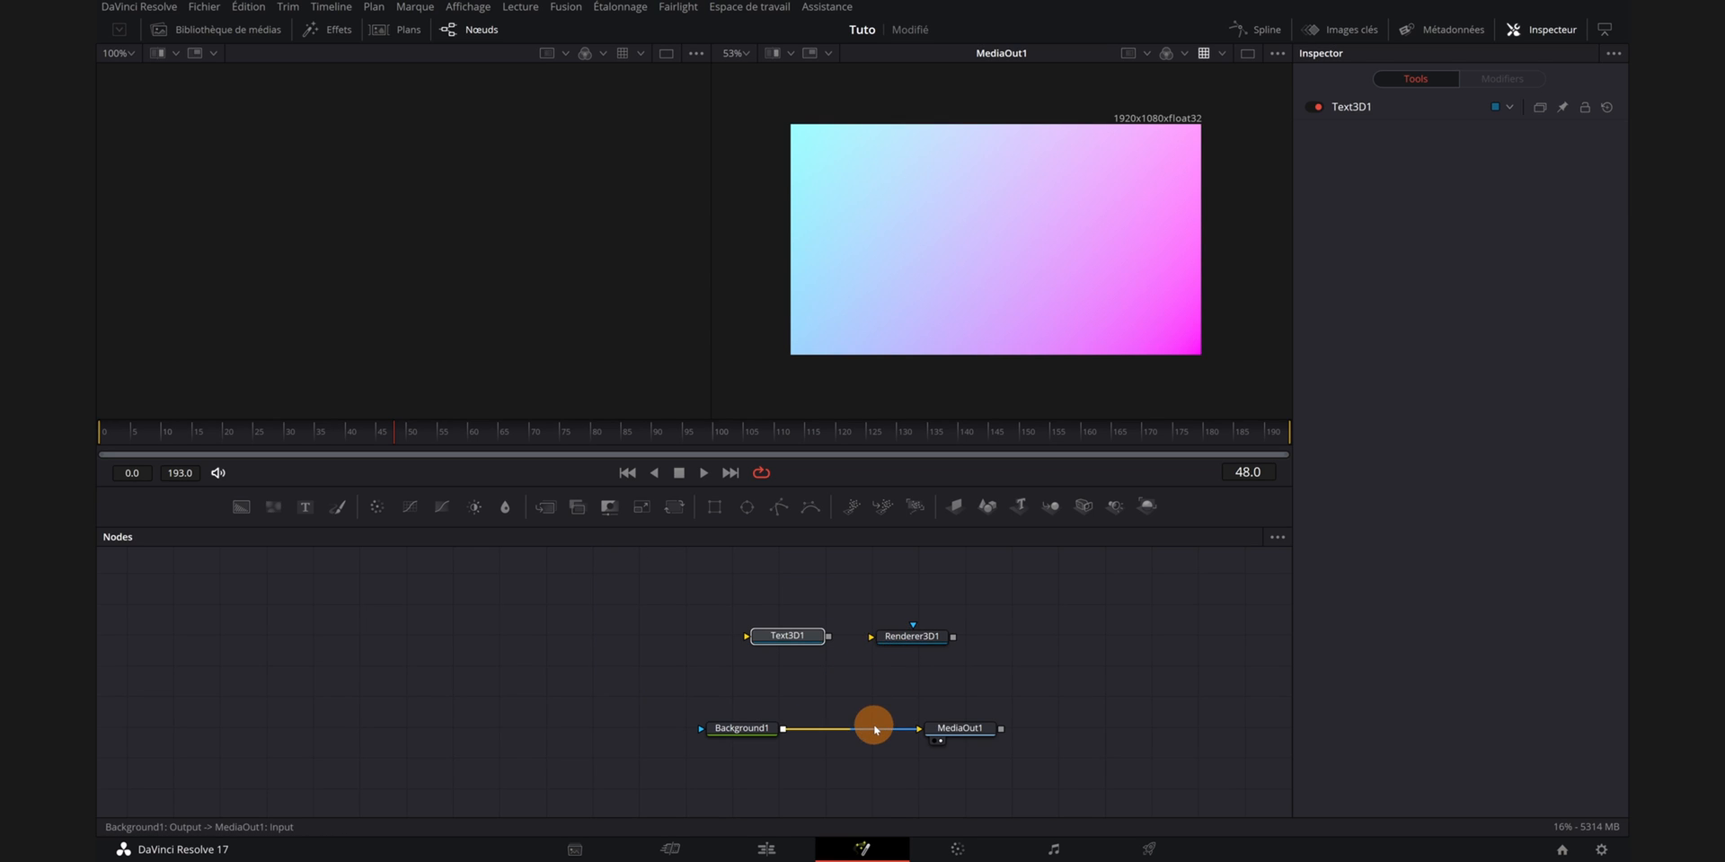
pyautogui.moveTo(615, 681); pyautogui.dragTo(1046, 794)
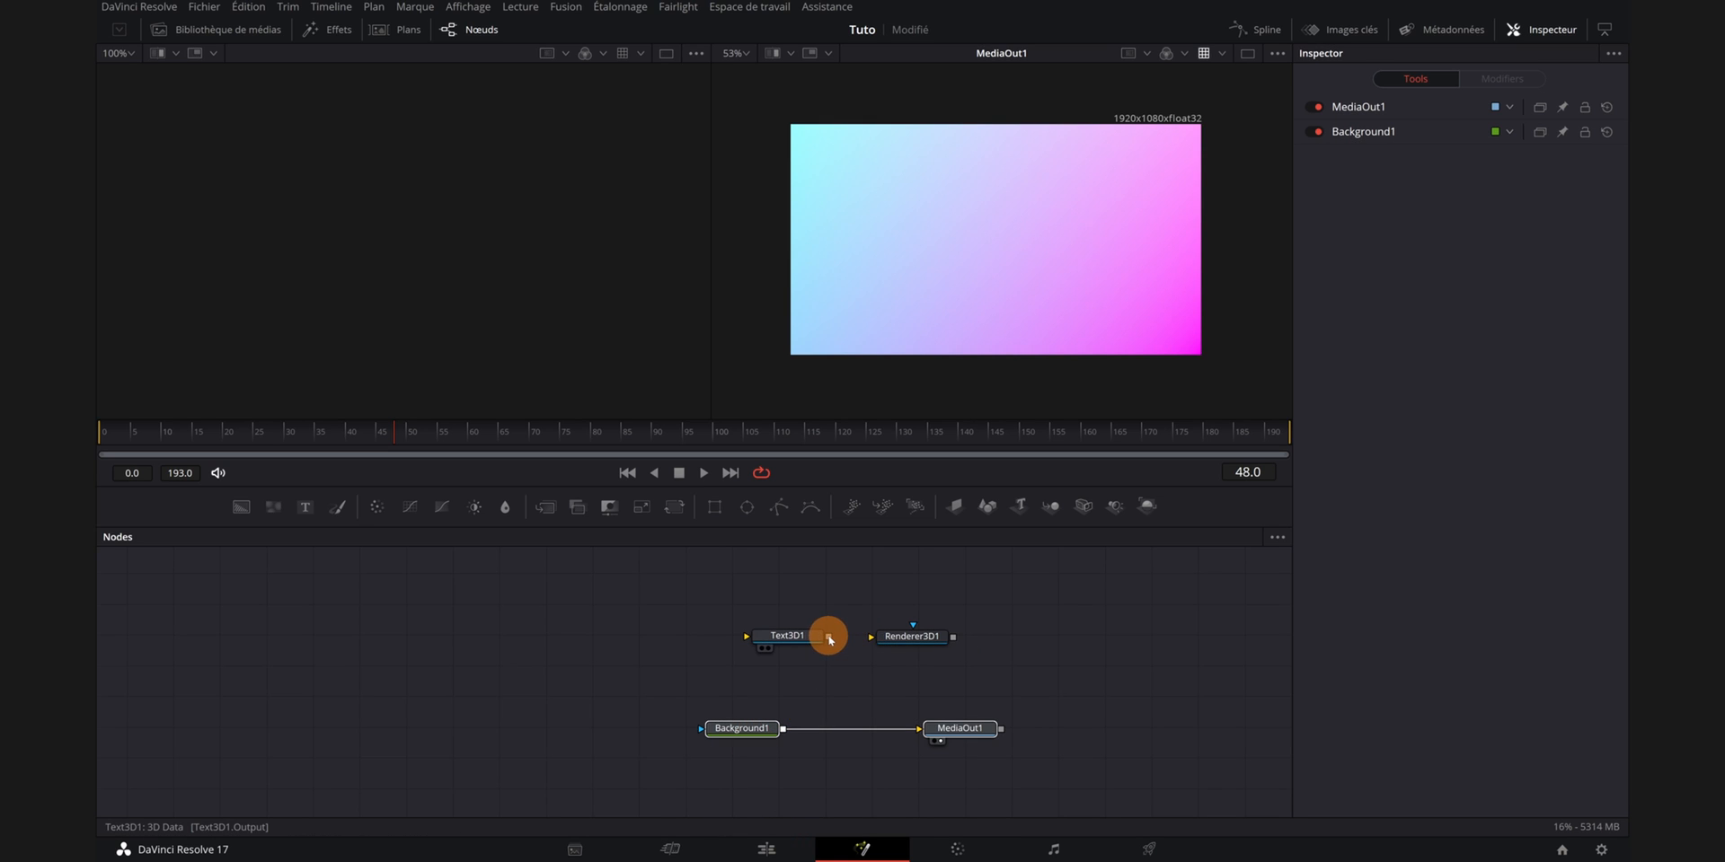
pyautogui.moveTo(829, 637); pyautogui.dragTo(903, 640)
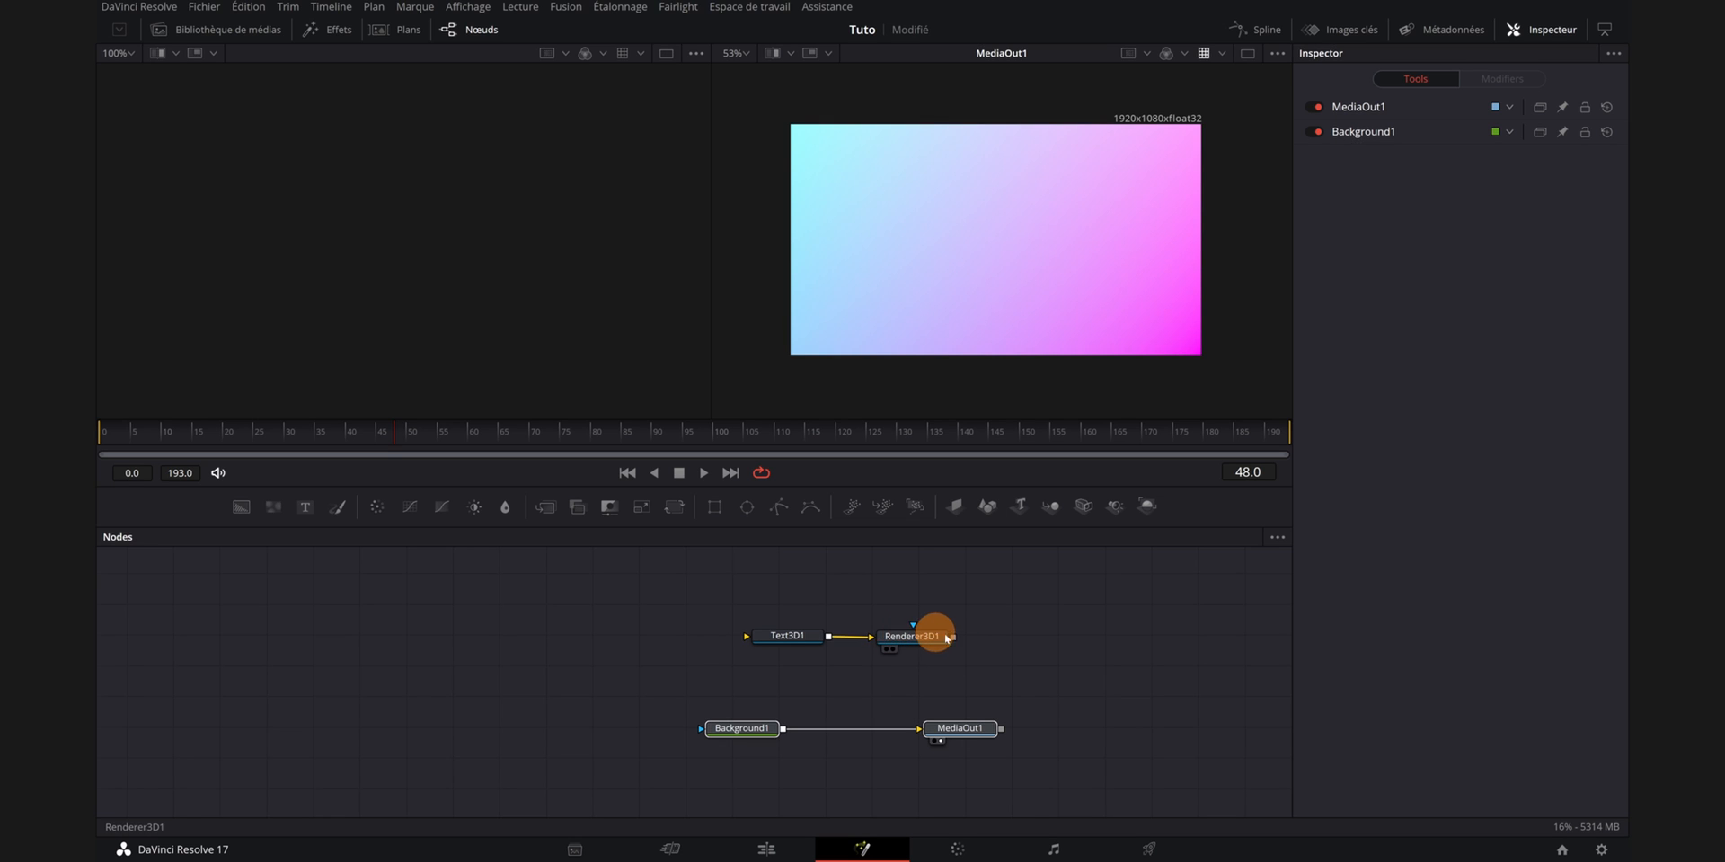
# - Link the Renderer3D output into the Background–MediaOut1 connection to insert a Merge node
pyautogui.moveTo(951, 638); pyautogui.dragTo(785, 729)
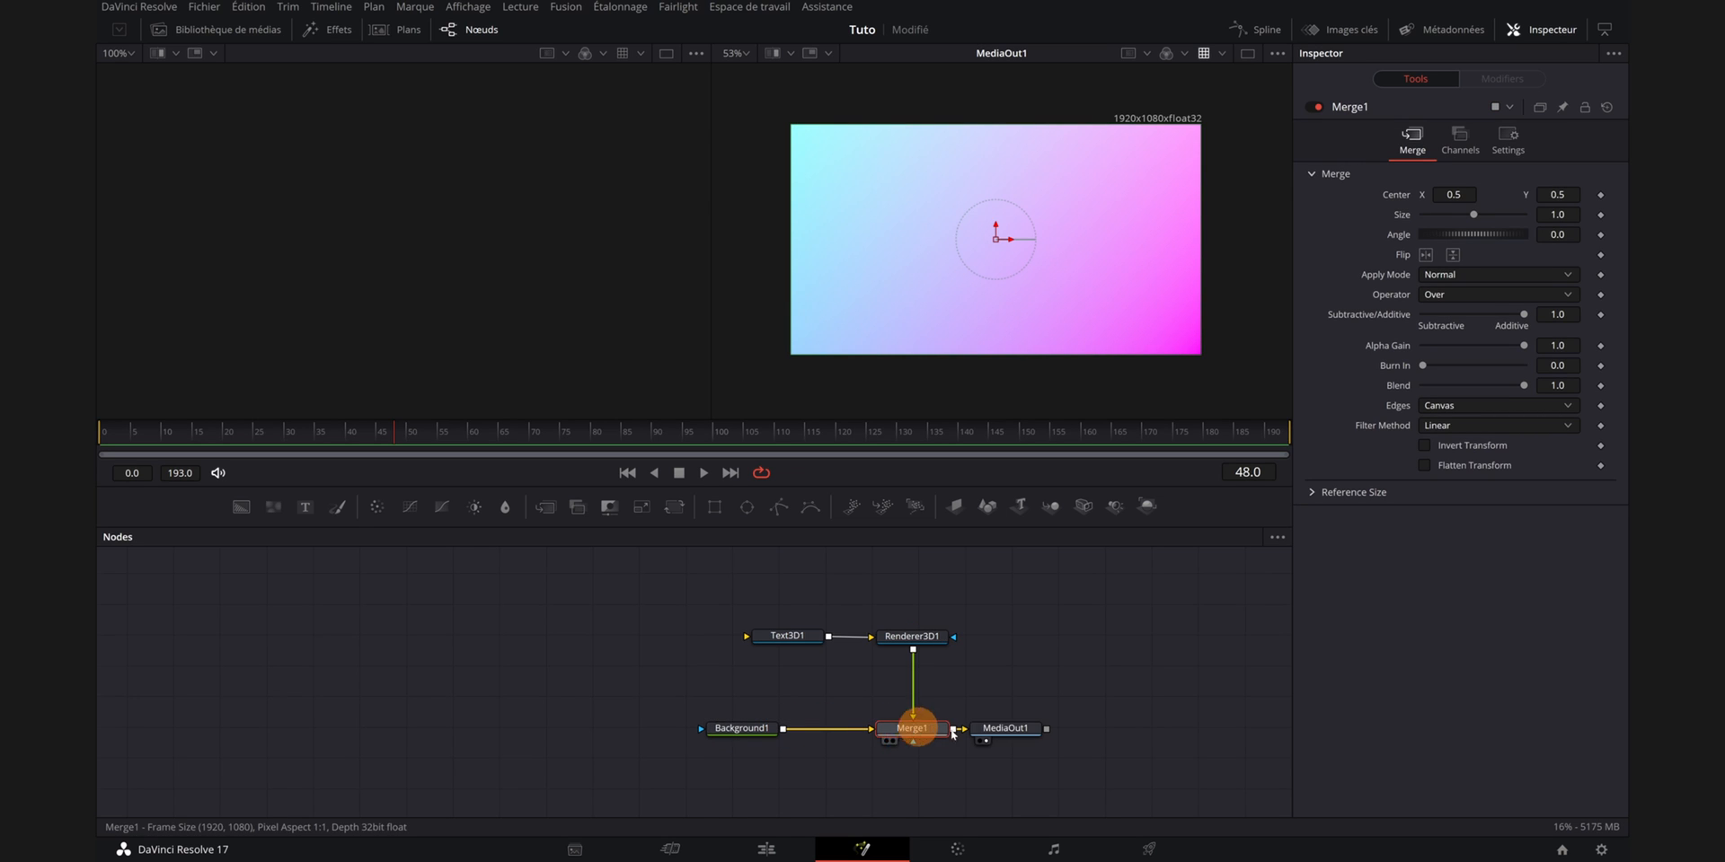
pyautogui.moveTo(1010, 728); pyautogui.dragTo(1047, 730)
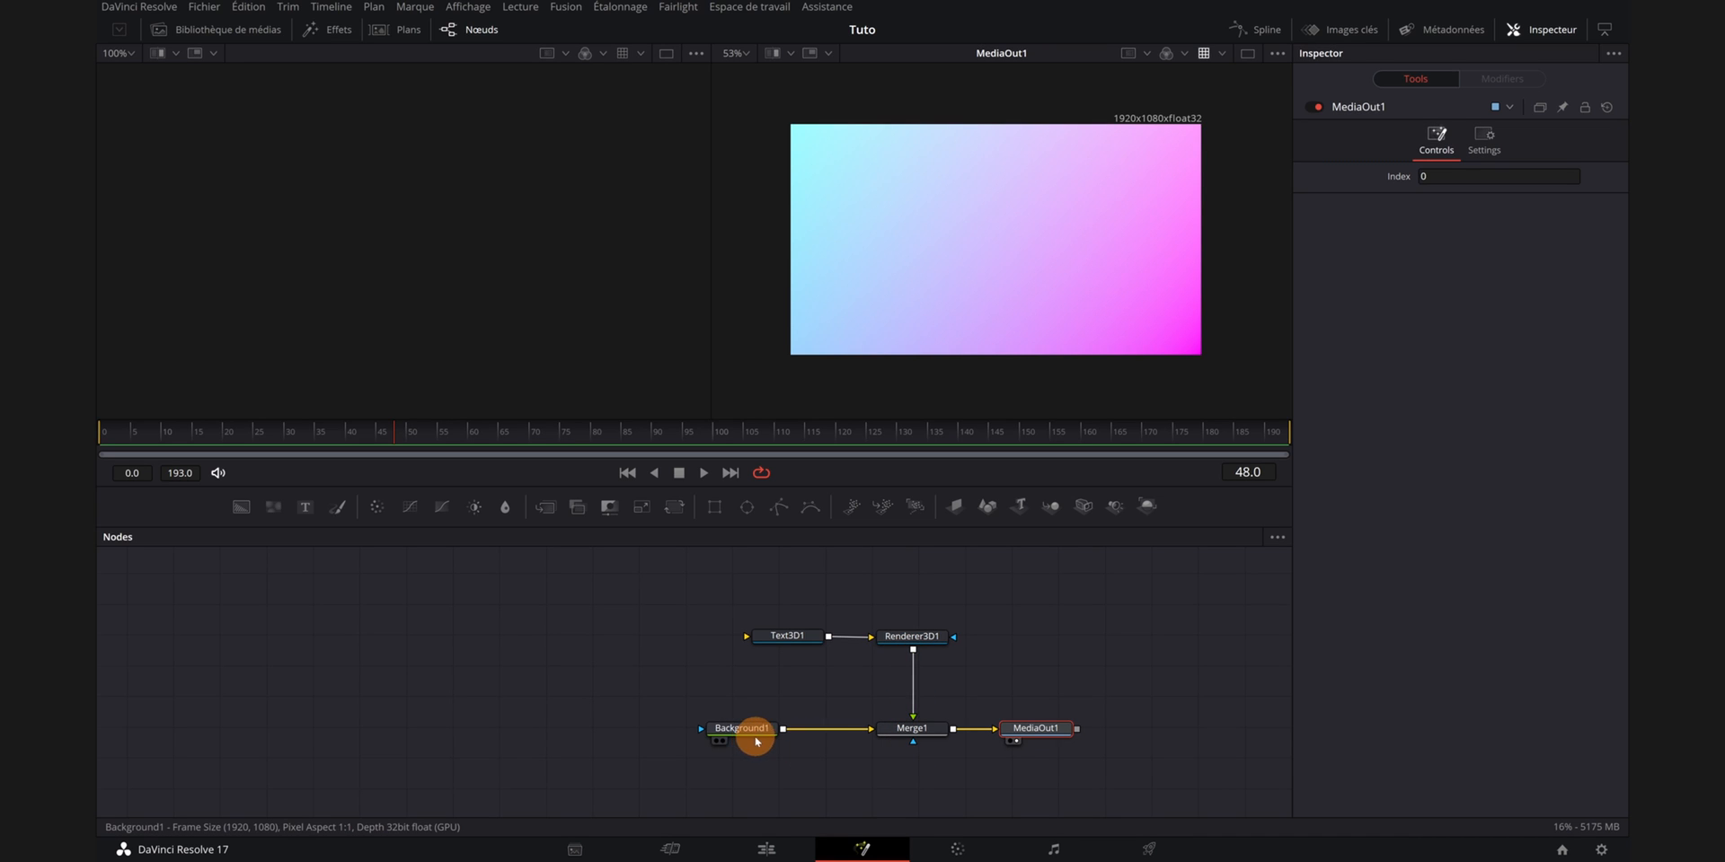
pyautogui.moveTo(678, 586); pyautogui.dragTo(996, 673)
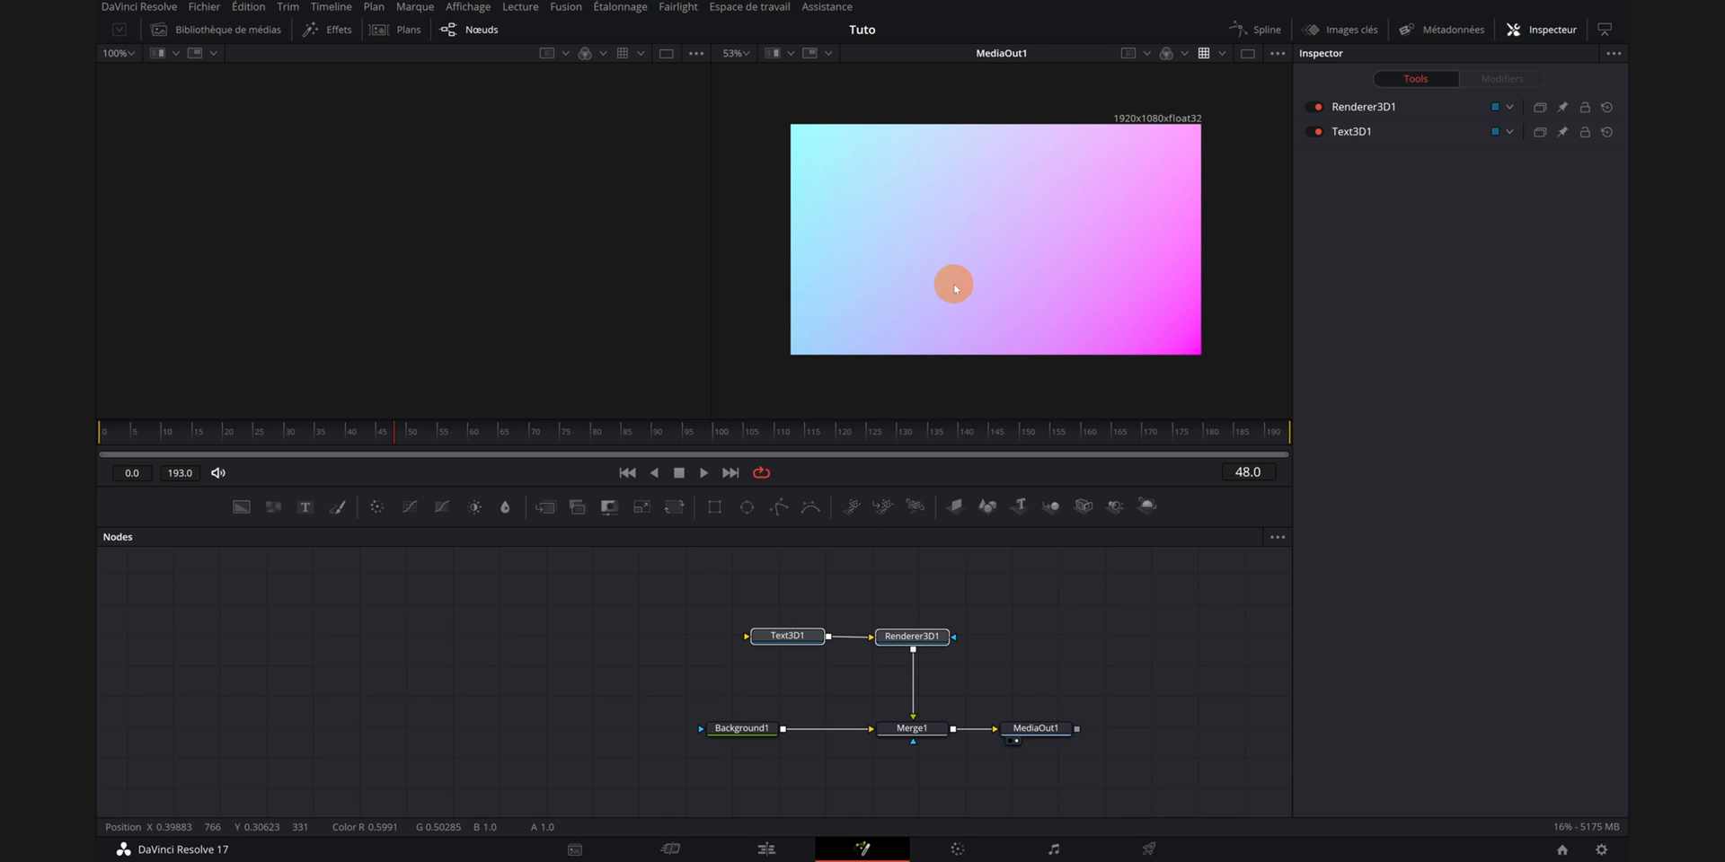
pyautogui.moveTo(636, 621); pyautogui.dragTo(1155, 774)
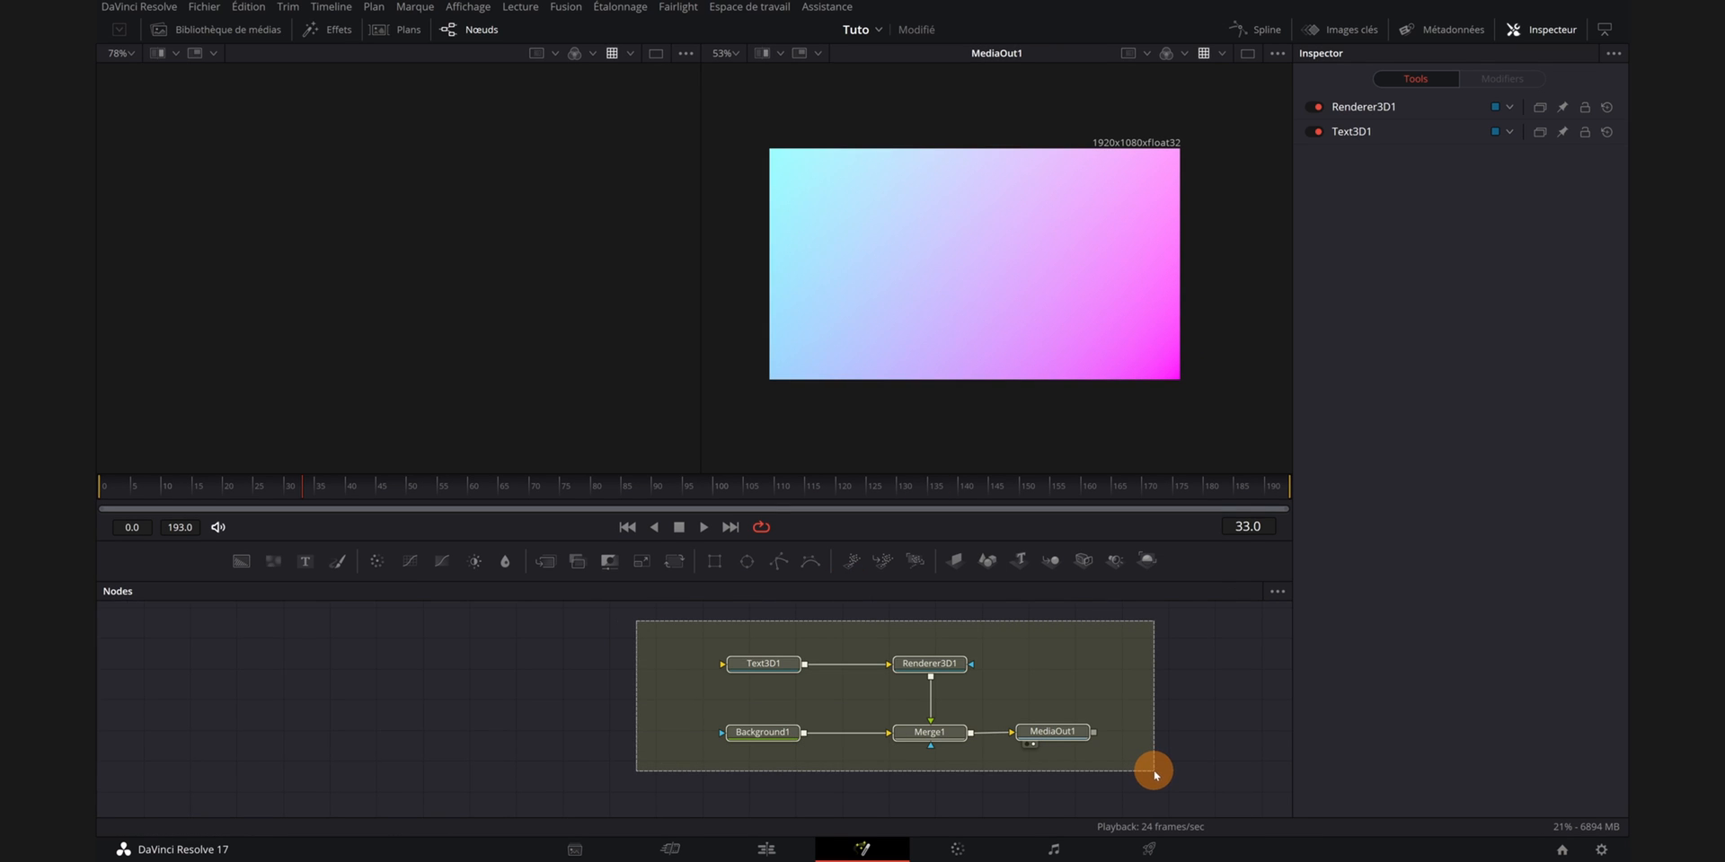
pyautogui.moveTo(1155, 775); pyautogui.dragTo(1155, 775)
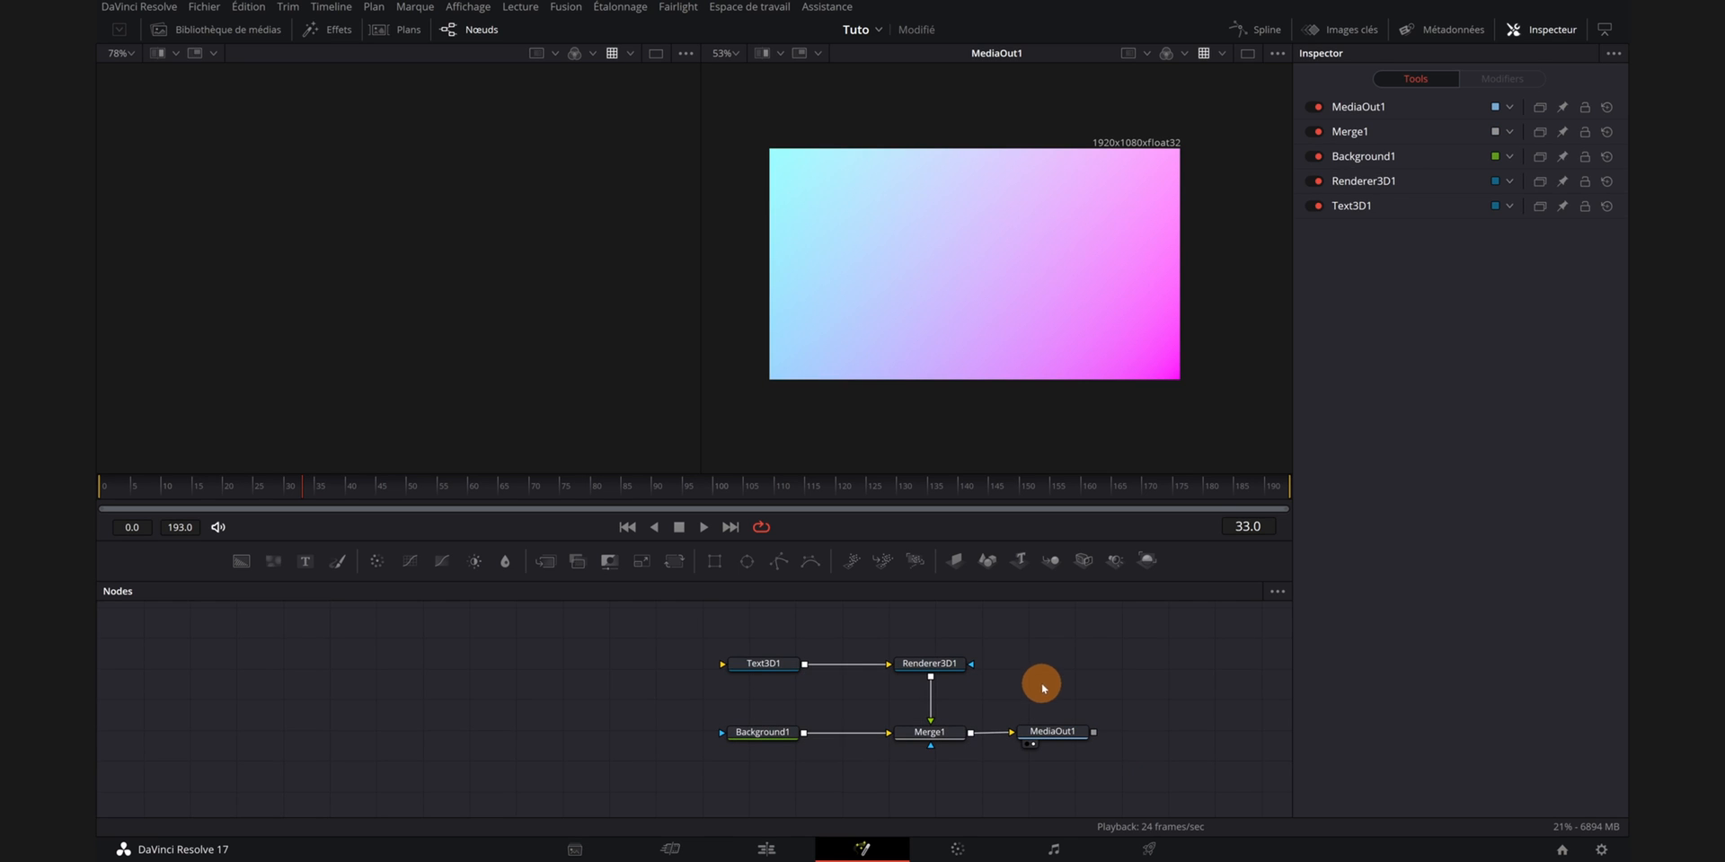
# - Select the Text3D node and enter the text Bonjour
pyautogui.click(778, 667)
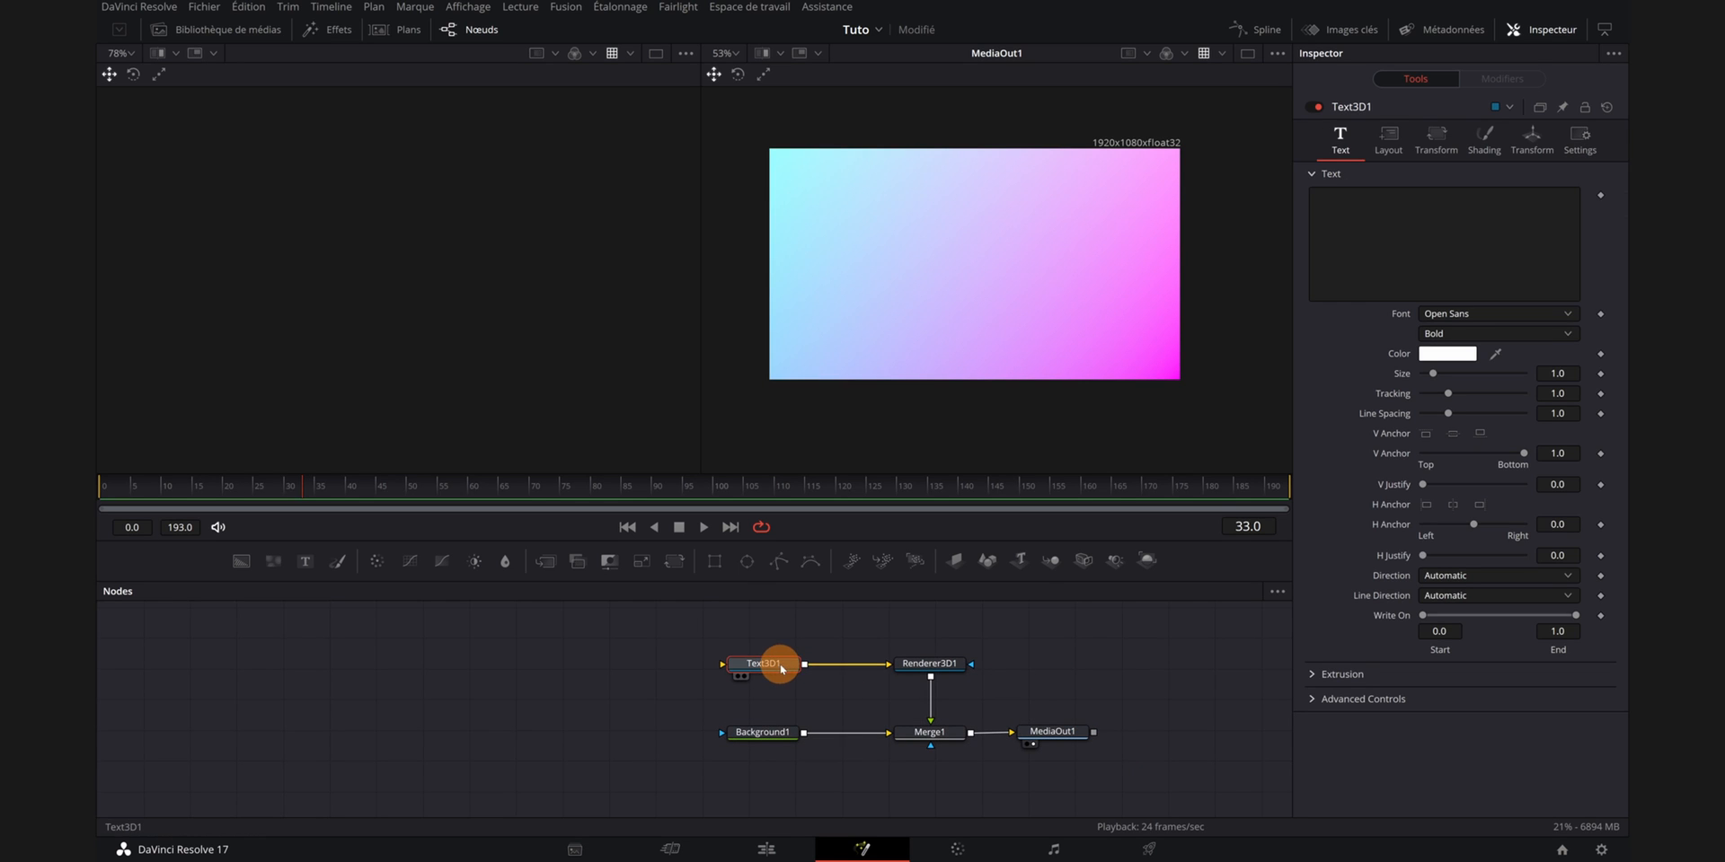
pyautogui.click(1345, 203)
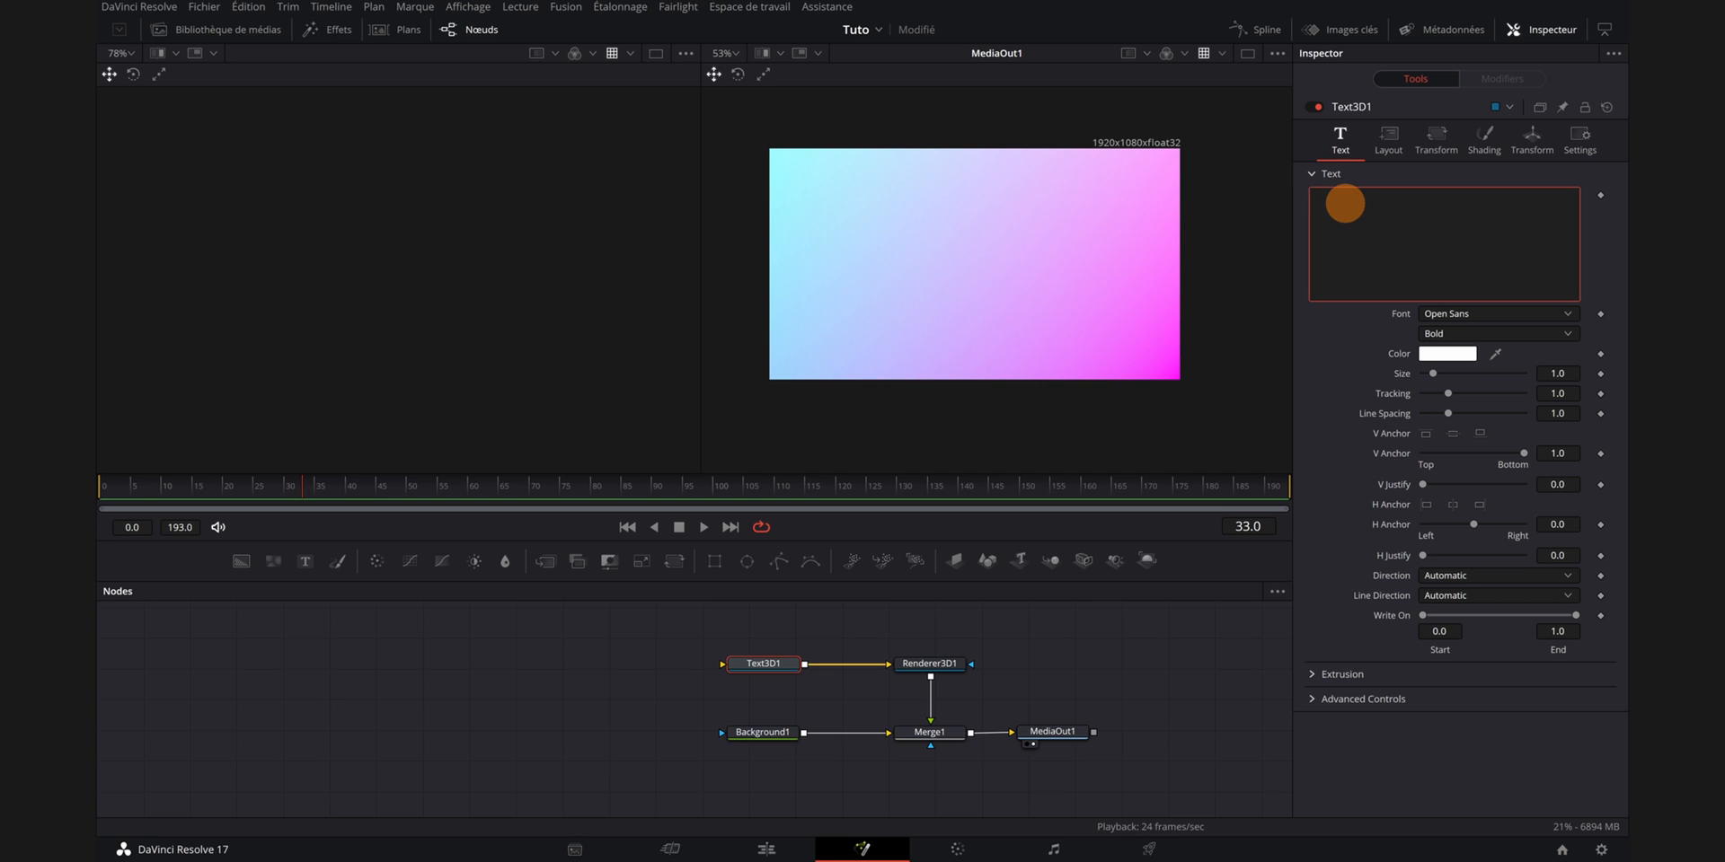
pyautogui.press('capslock')
pyautogui.write('B')
pyautogui.press('capslock')
pyautogui.write('on')
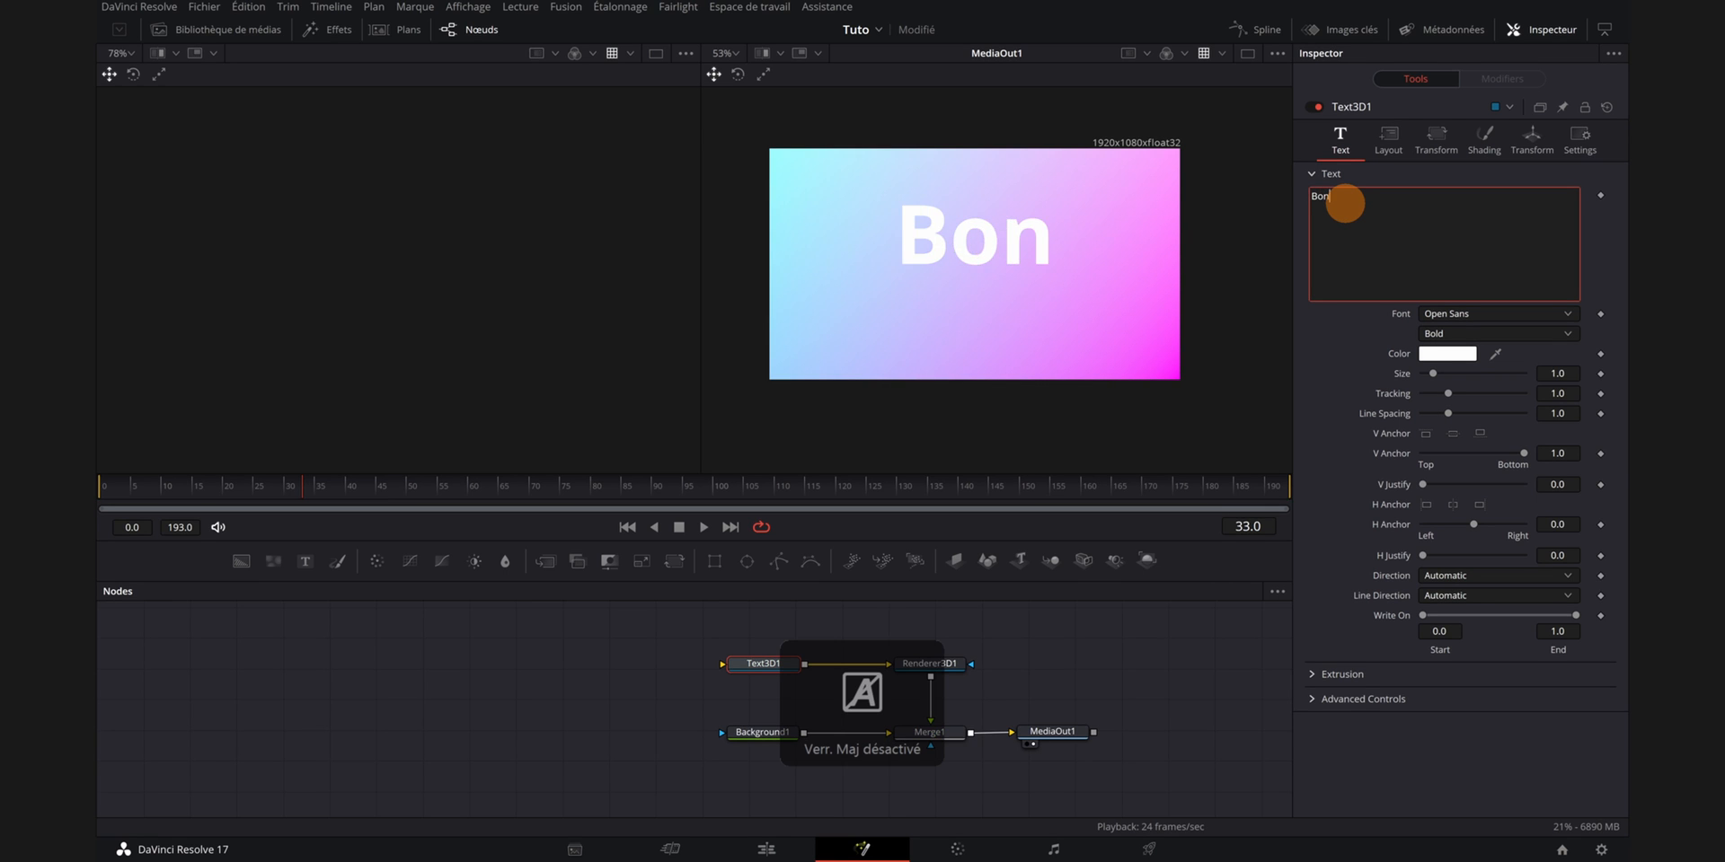
pyautogui.write('jour')
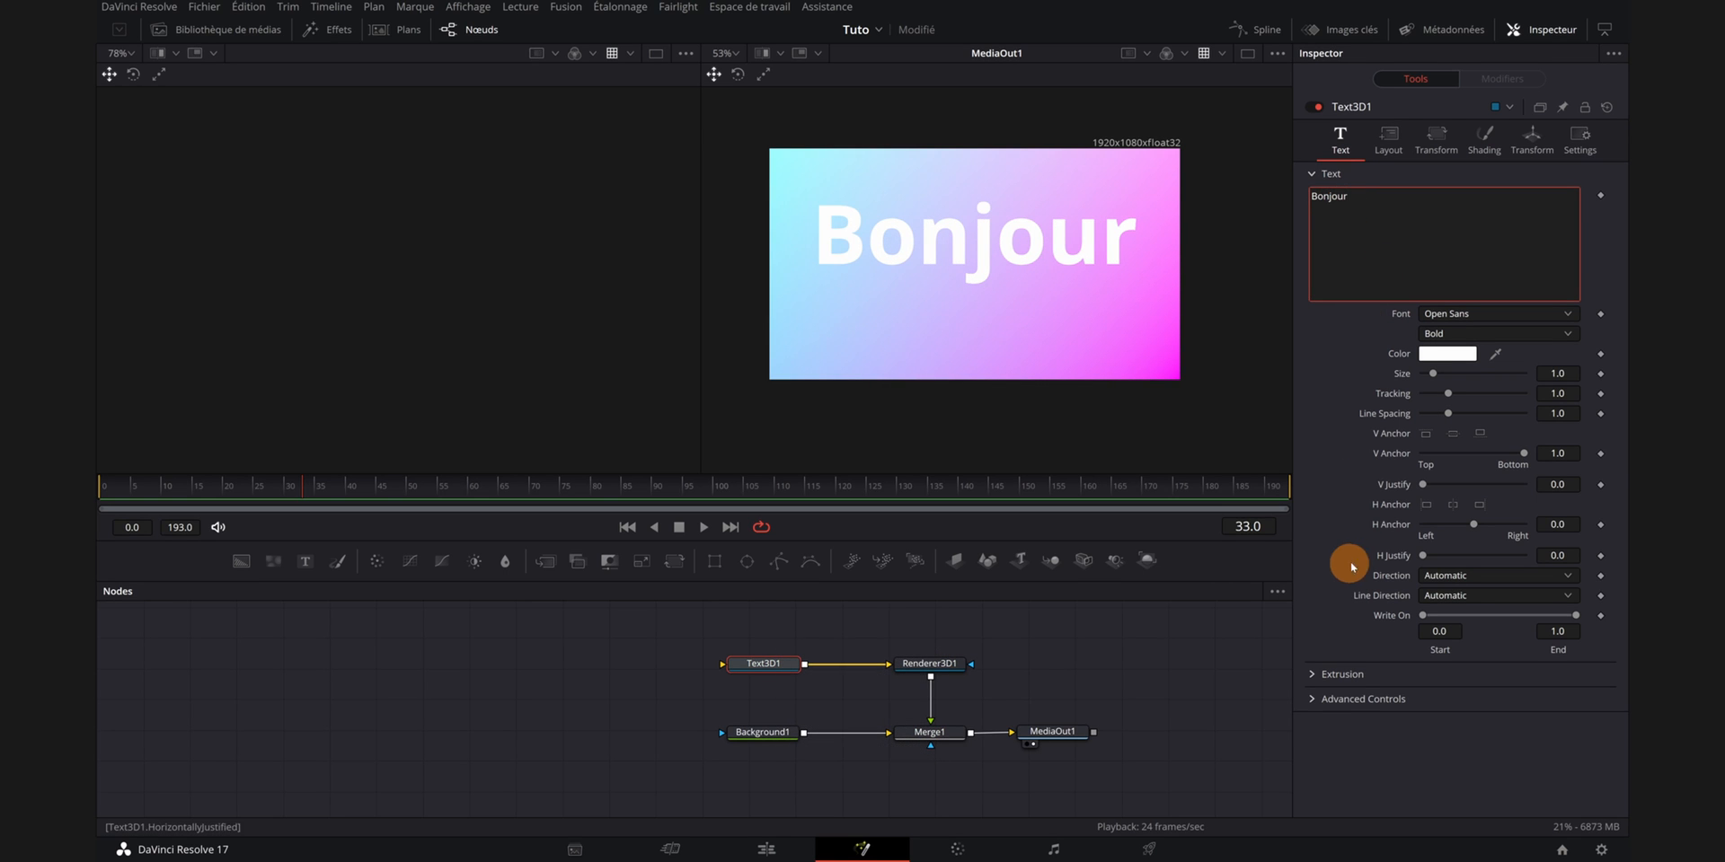
# - Set the text color to blue
pyautogui.click(1447, 353)
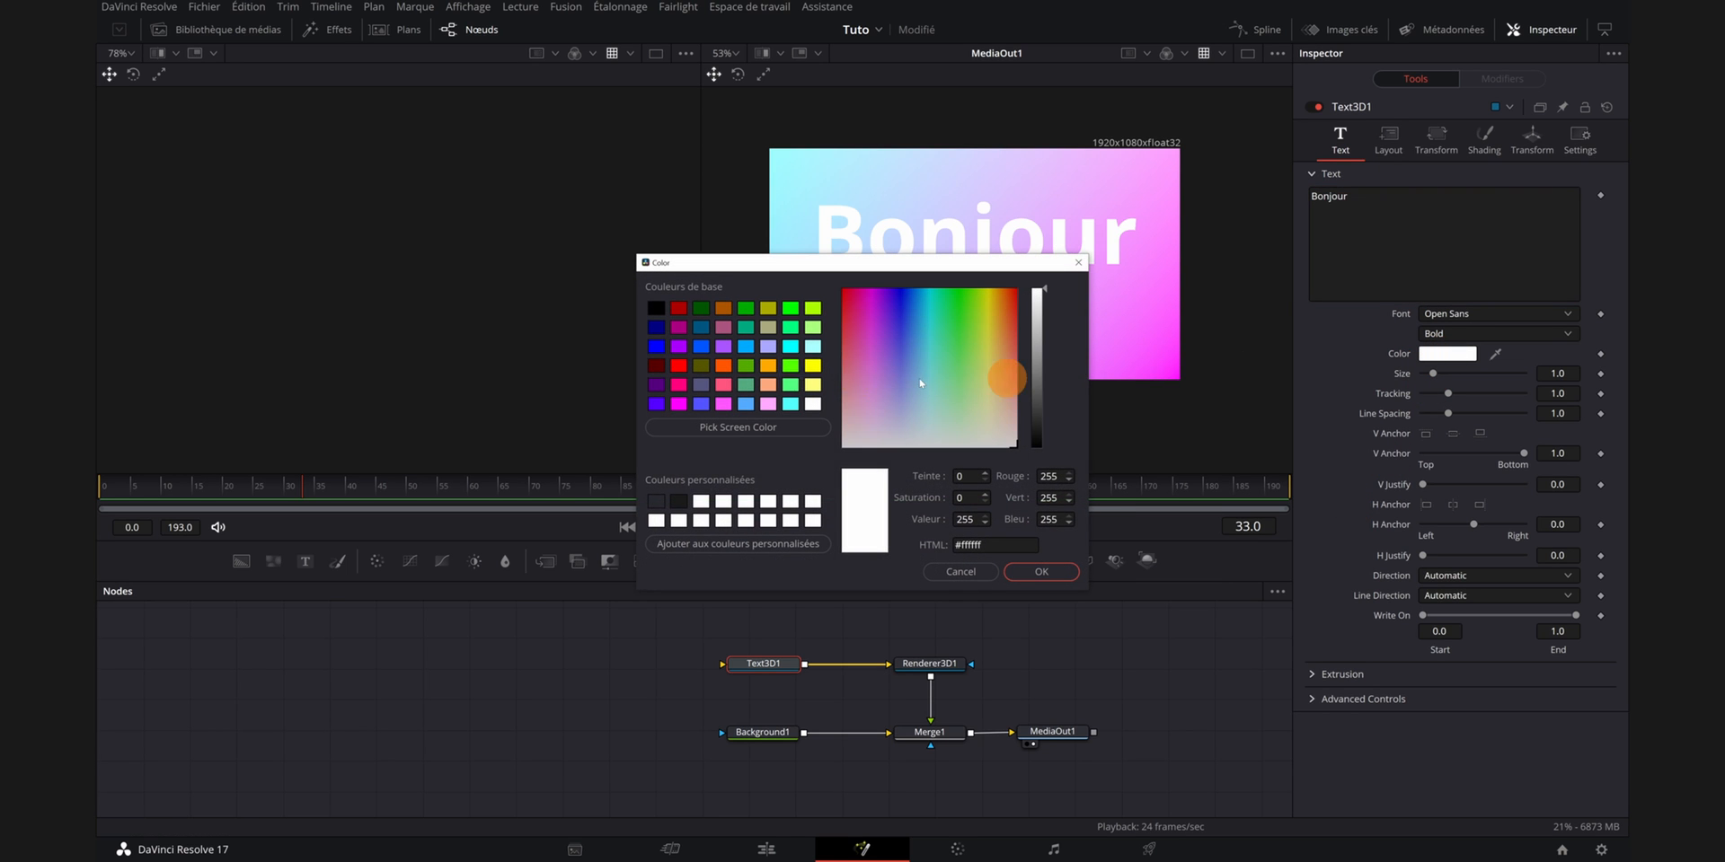
pyautogui.click(657, 346)
pyautogui.click(1040, 572)
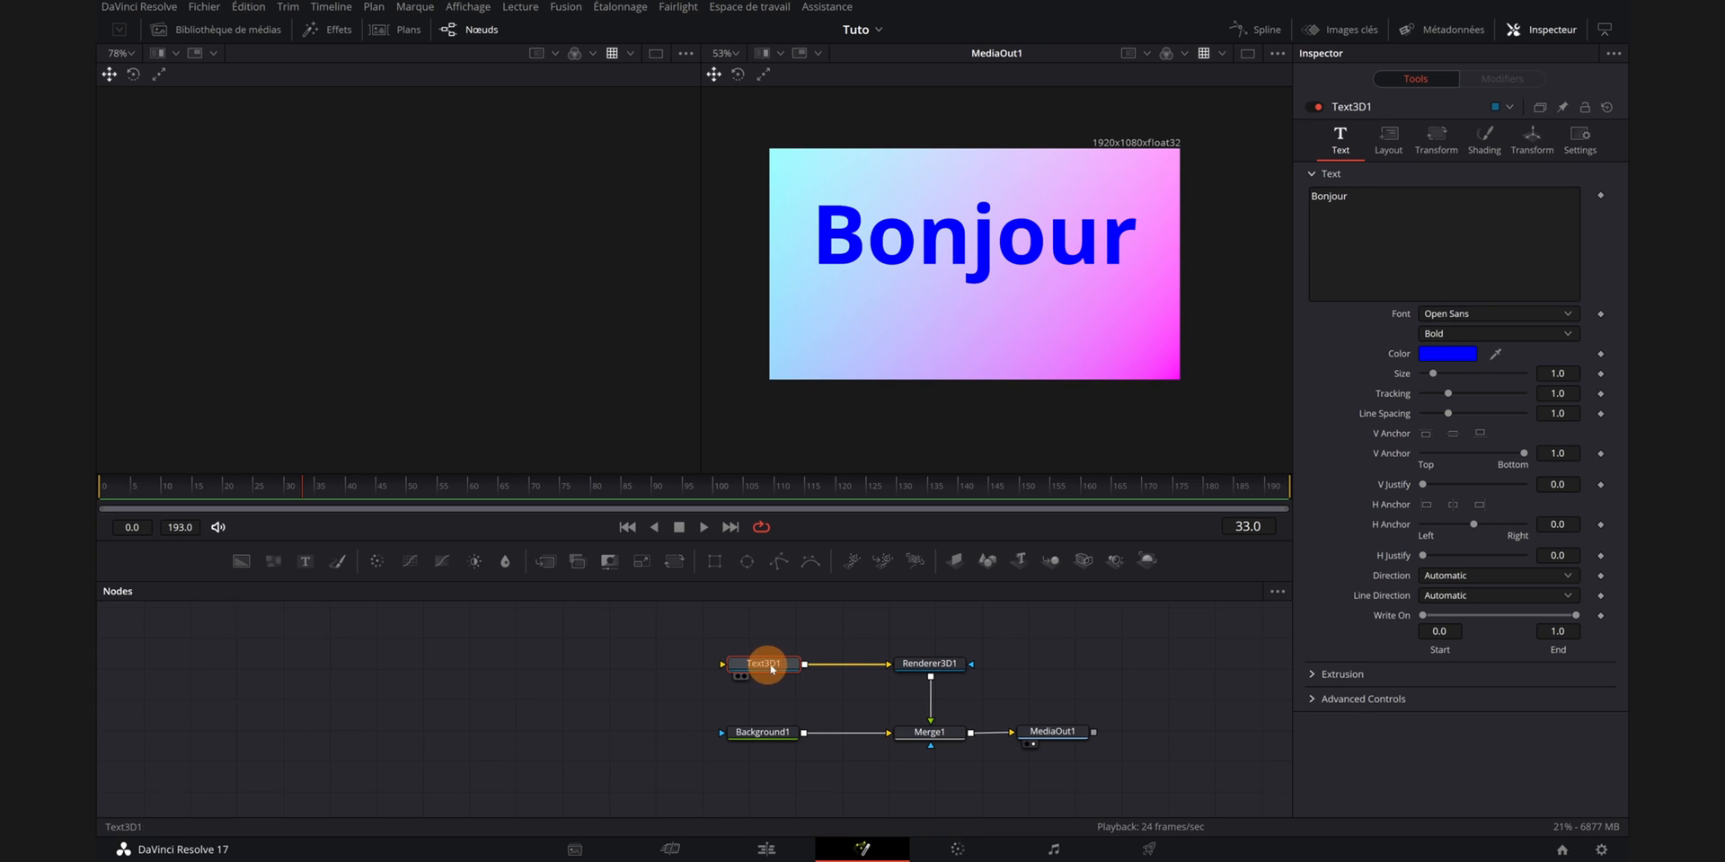
# - Open the Extrusion section and set the Extrusion Depth to about 0.0787
pyautogui.click(1314, 676)
pyautogui.scroll(-1, 1339, 669)
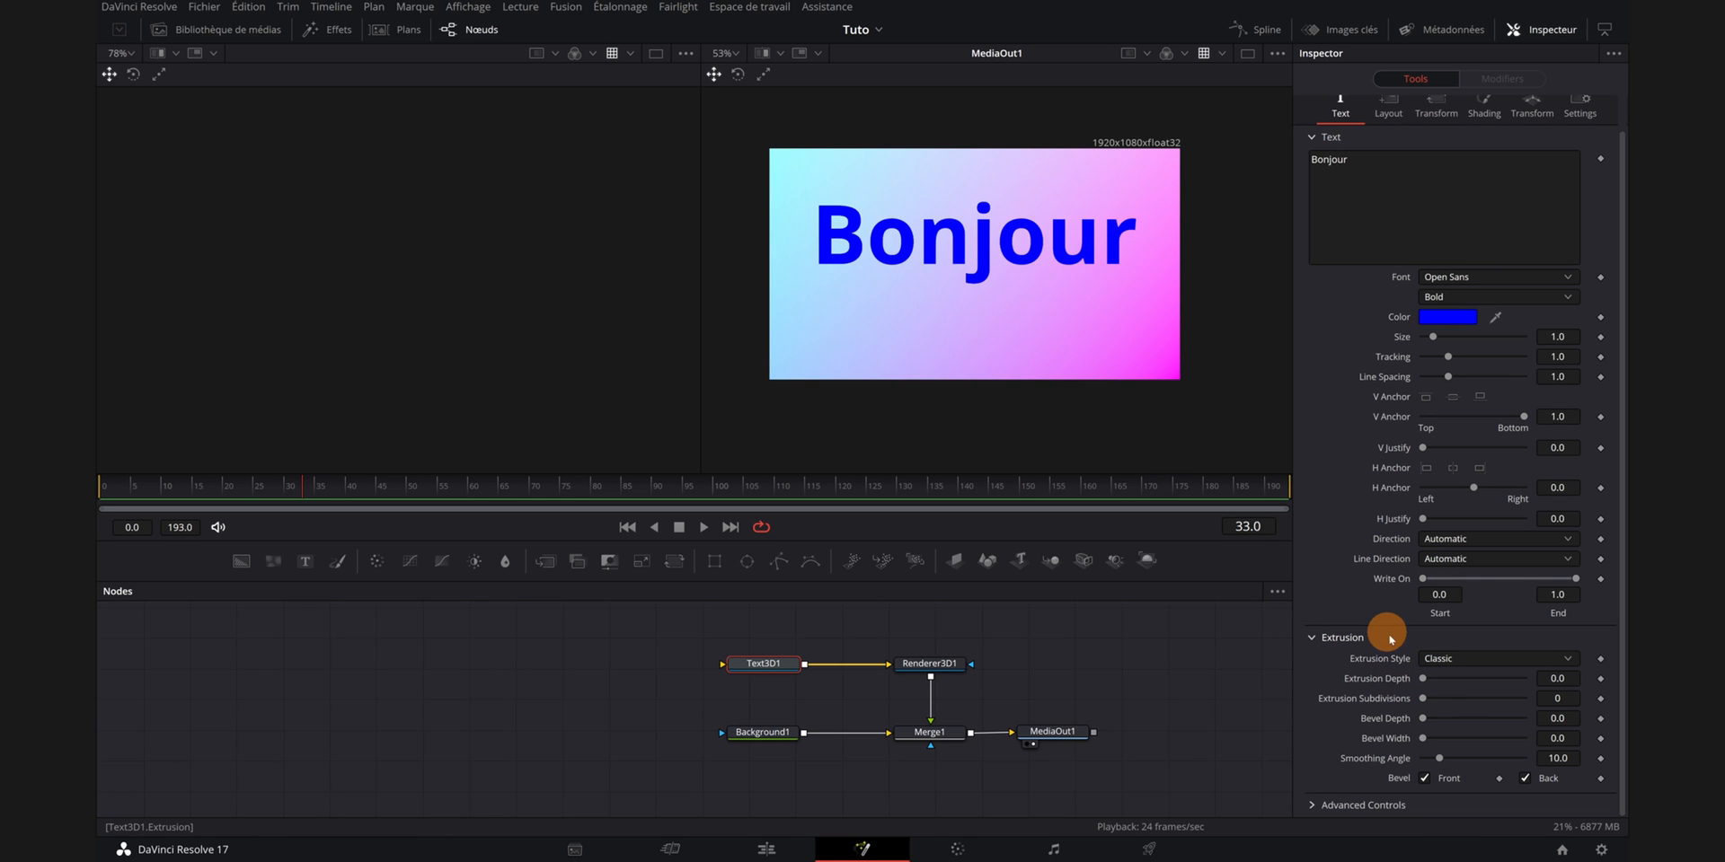
pyautogui.moveTo(1424, 681); pyautogui.dragTo(1464, 683)
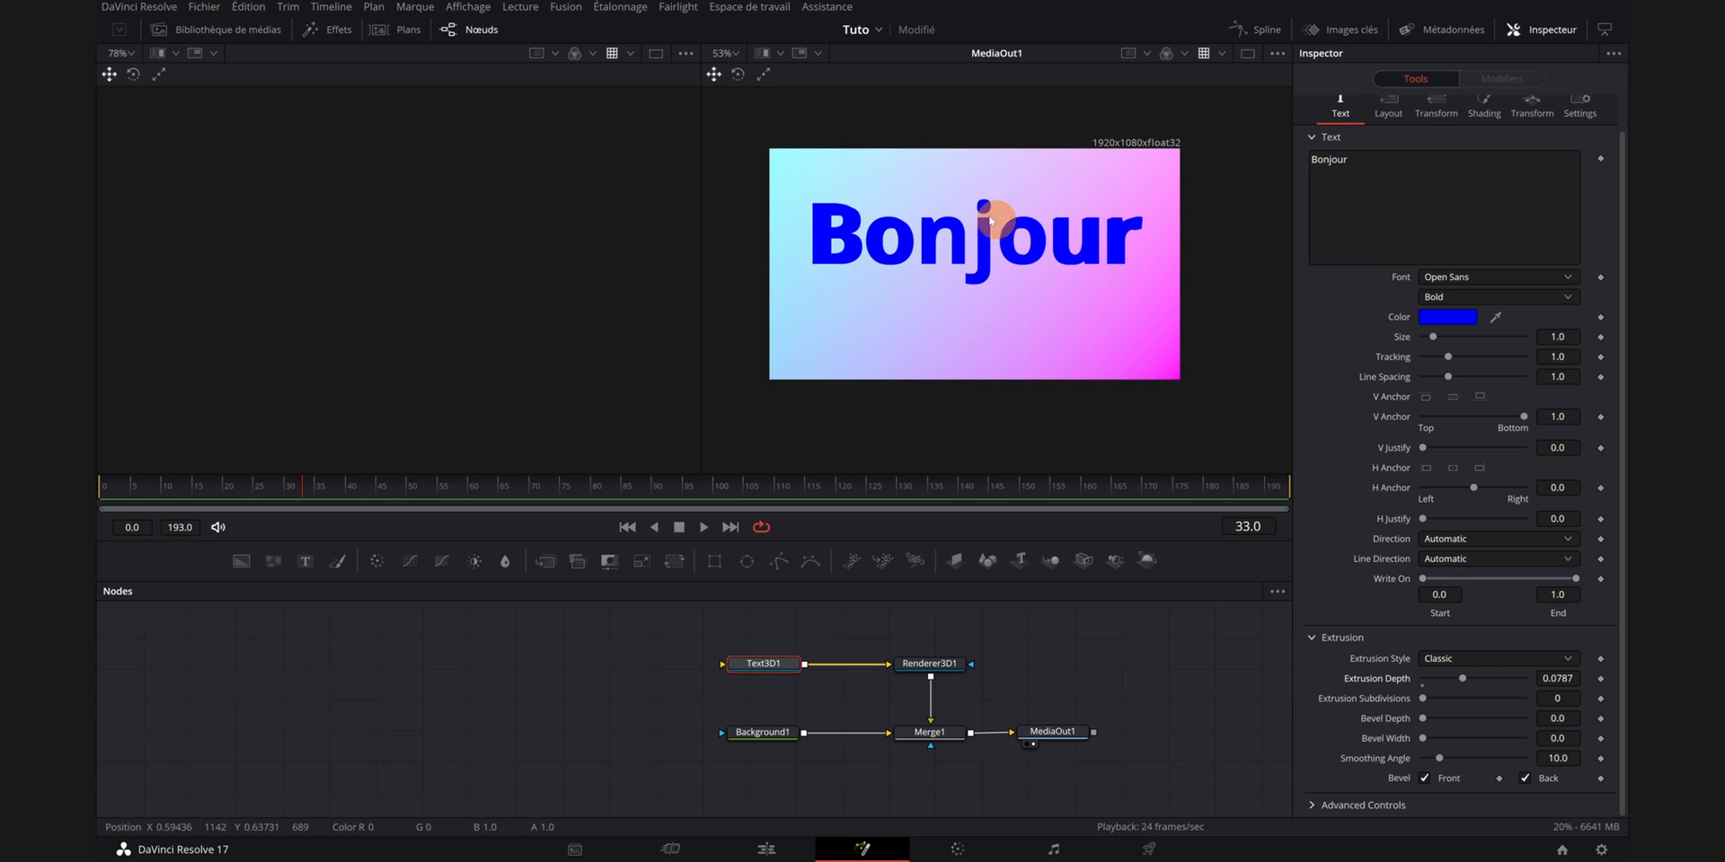
# - Move the Text3D node further left in the node graph
pyautogui.moveTo(1004, 323); pyautogui.dragTo(1009, 341)
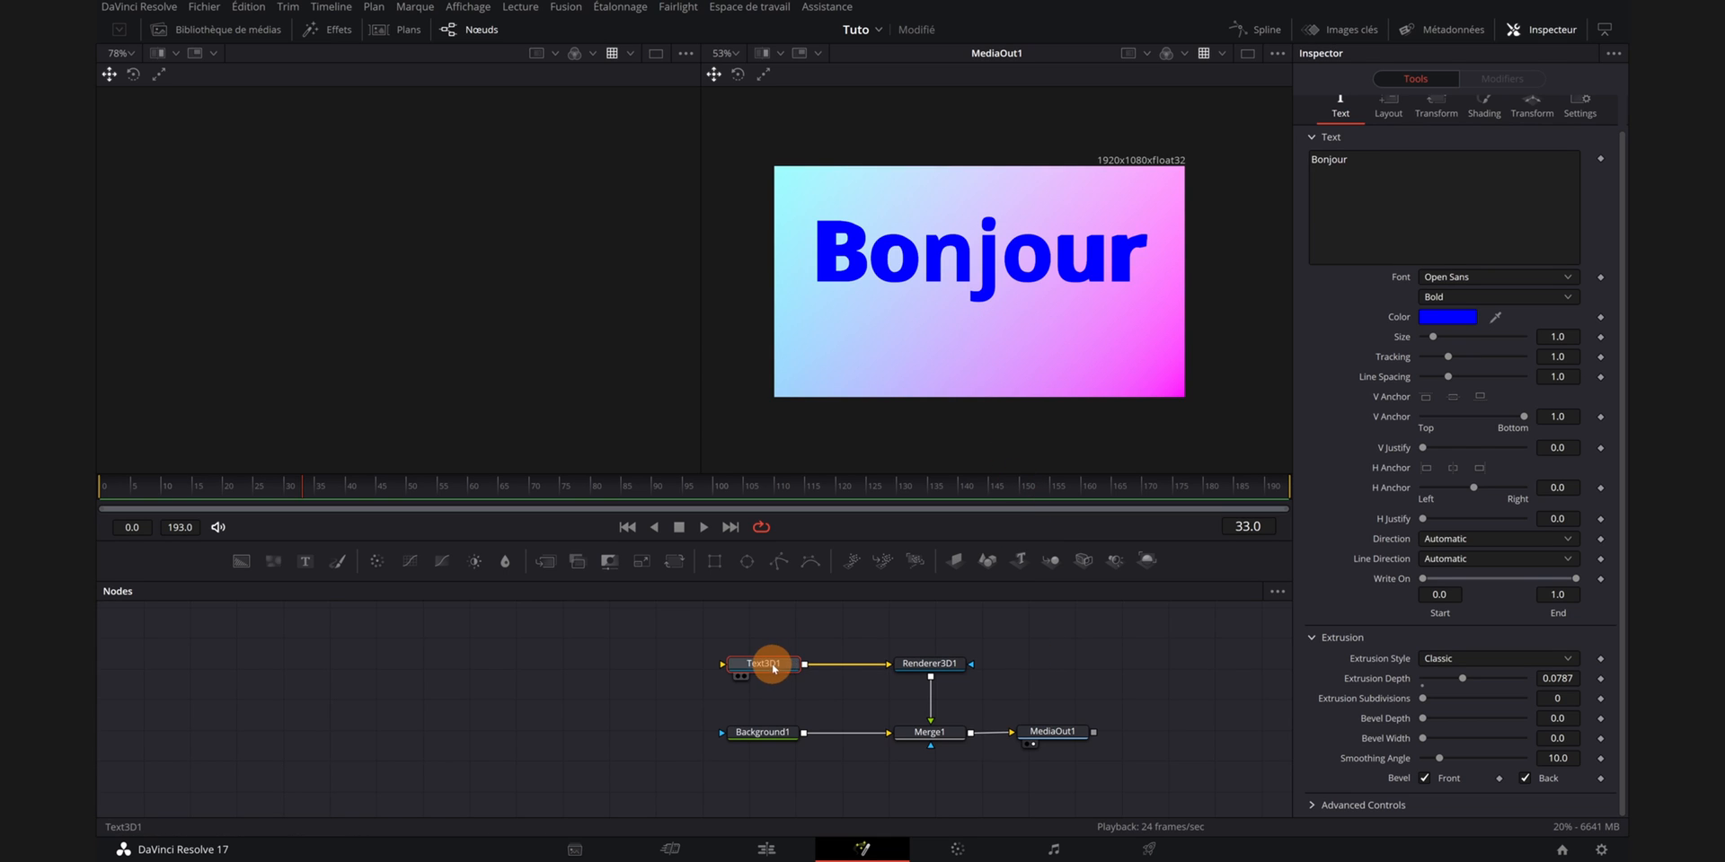
pyautogui.moveTo(771, 664); pyautogui.dragTo(539, 668)
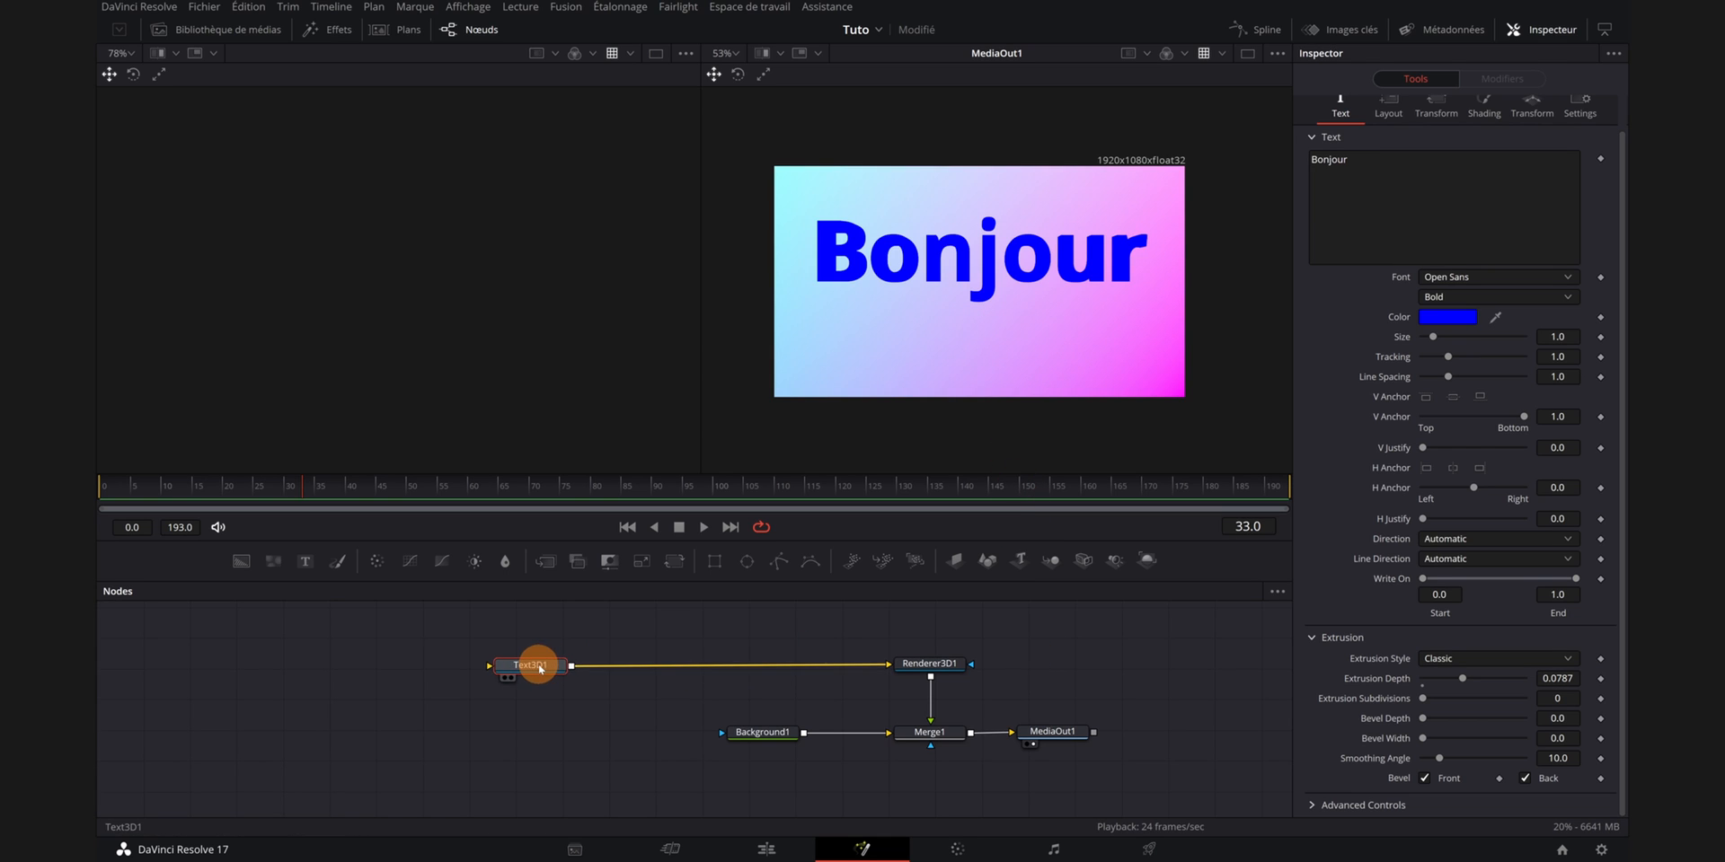
# - Insert a Merge 3D node into the connection between Text3D1 and Renderer3D1
pyautogui.click(778, 638)
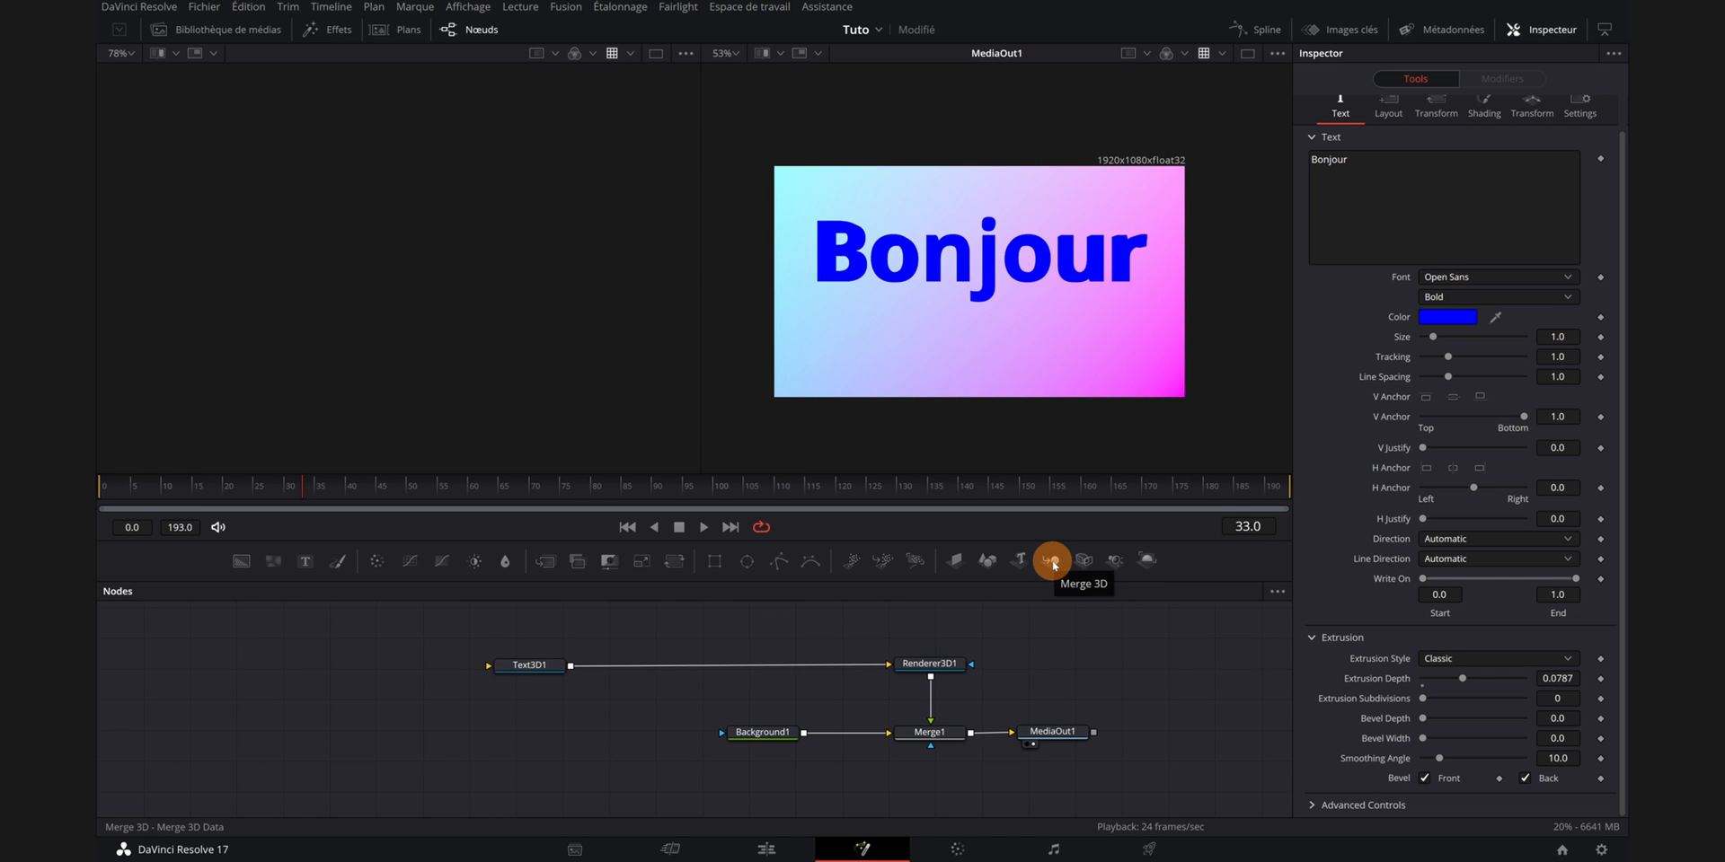
pyautogui.moveTo(1054, 564); pyautogui.dragTo(740, 631)
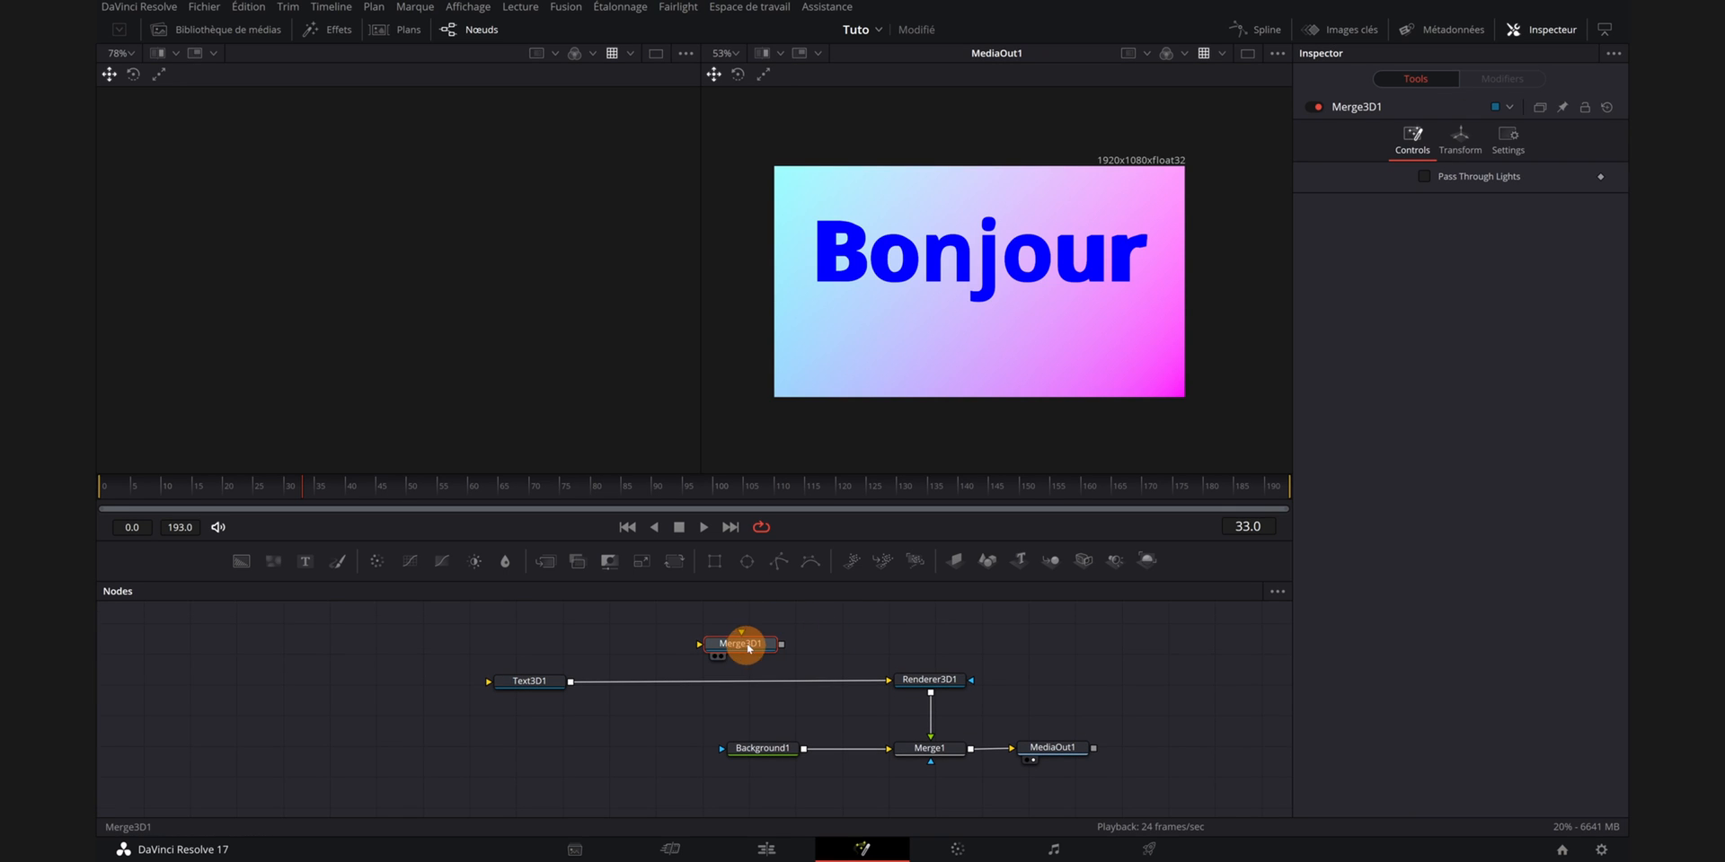
pyautogui.moveTo(742, 643); pyautogui.dragTo(744, 686)
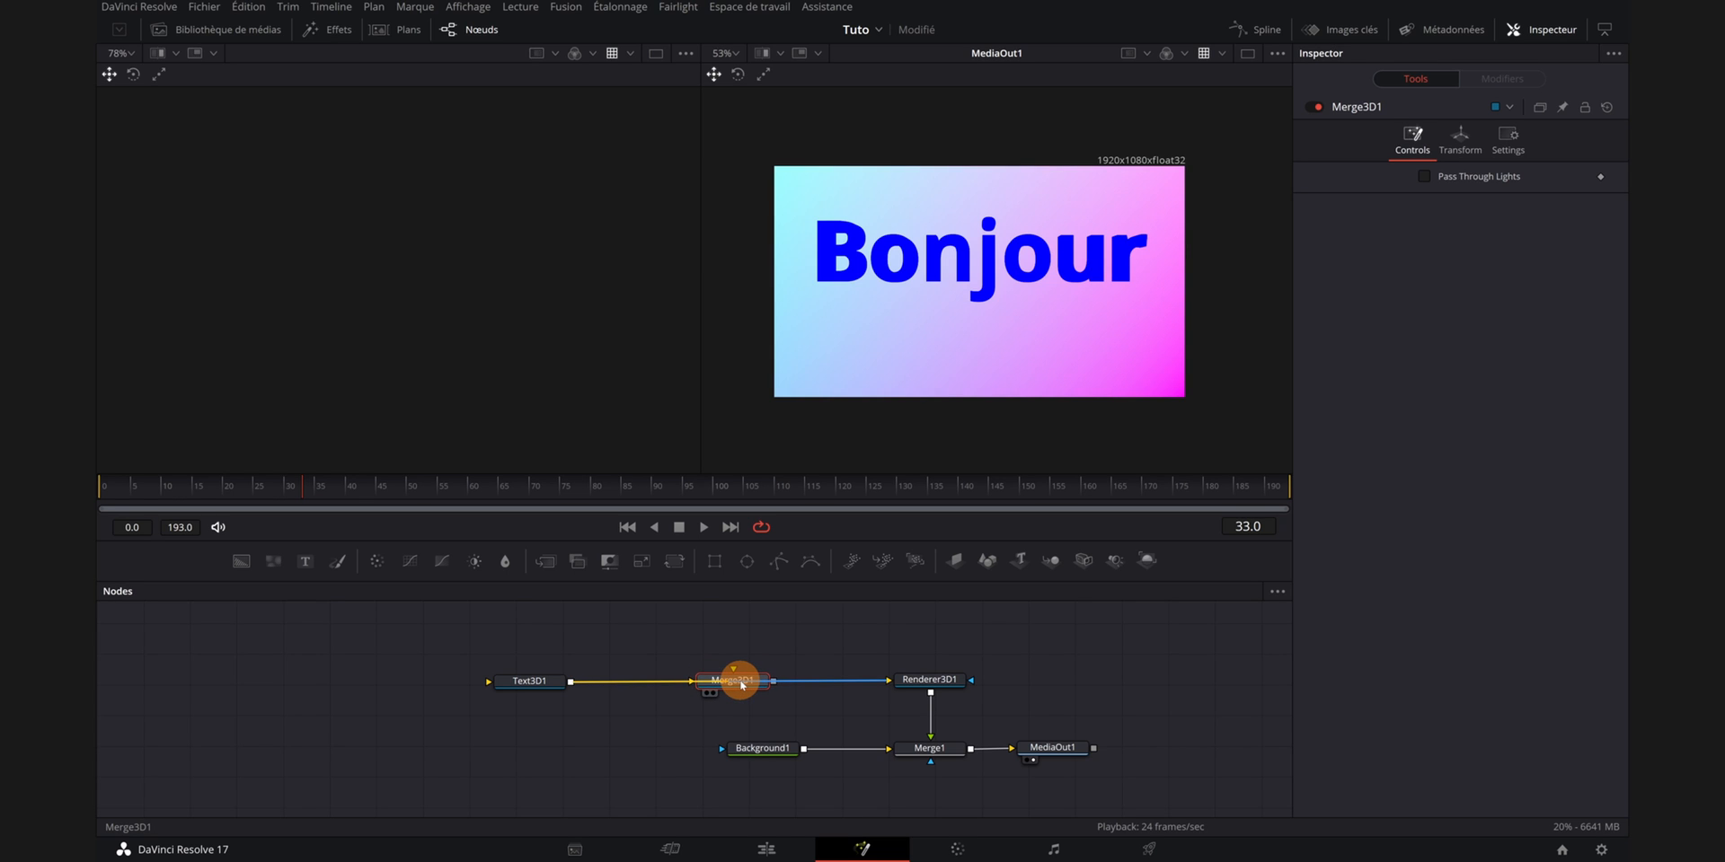
pyautogui.moveTo(742, 684); pyautogui.dragTo(744, 670)
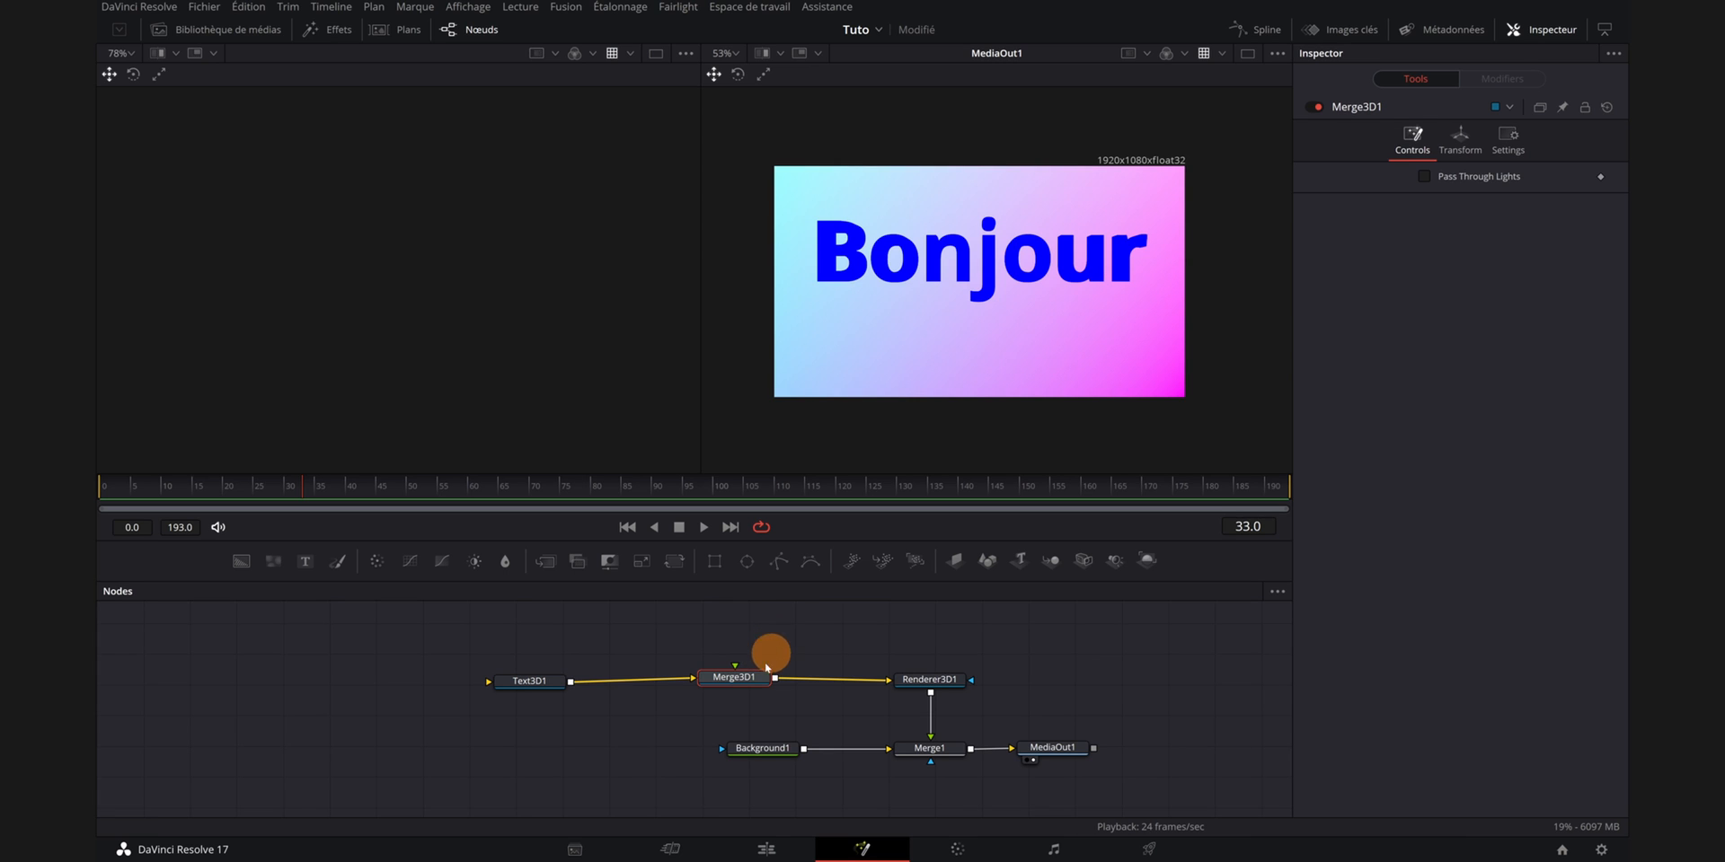
pyautogui.moveTo(751, 676); pyautogui.dragTo(749, 680)
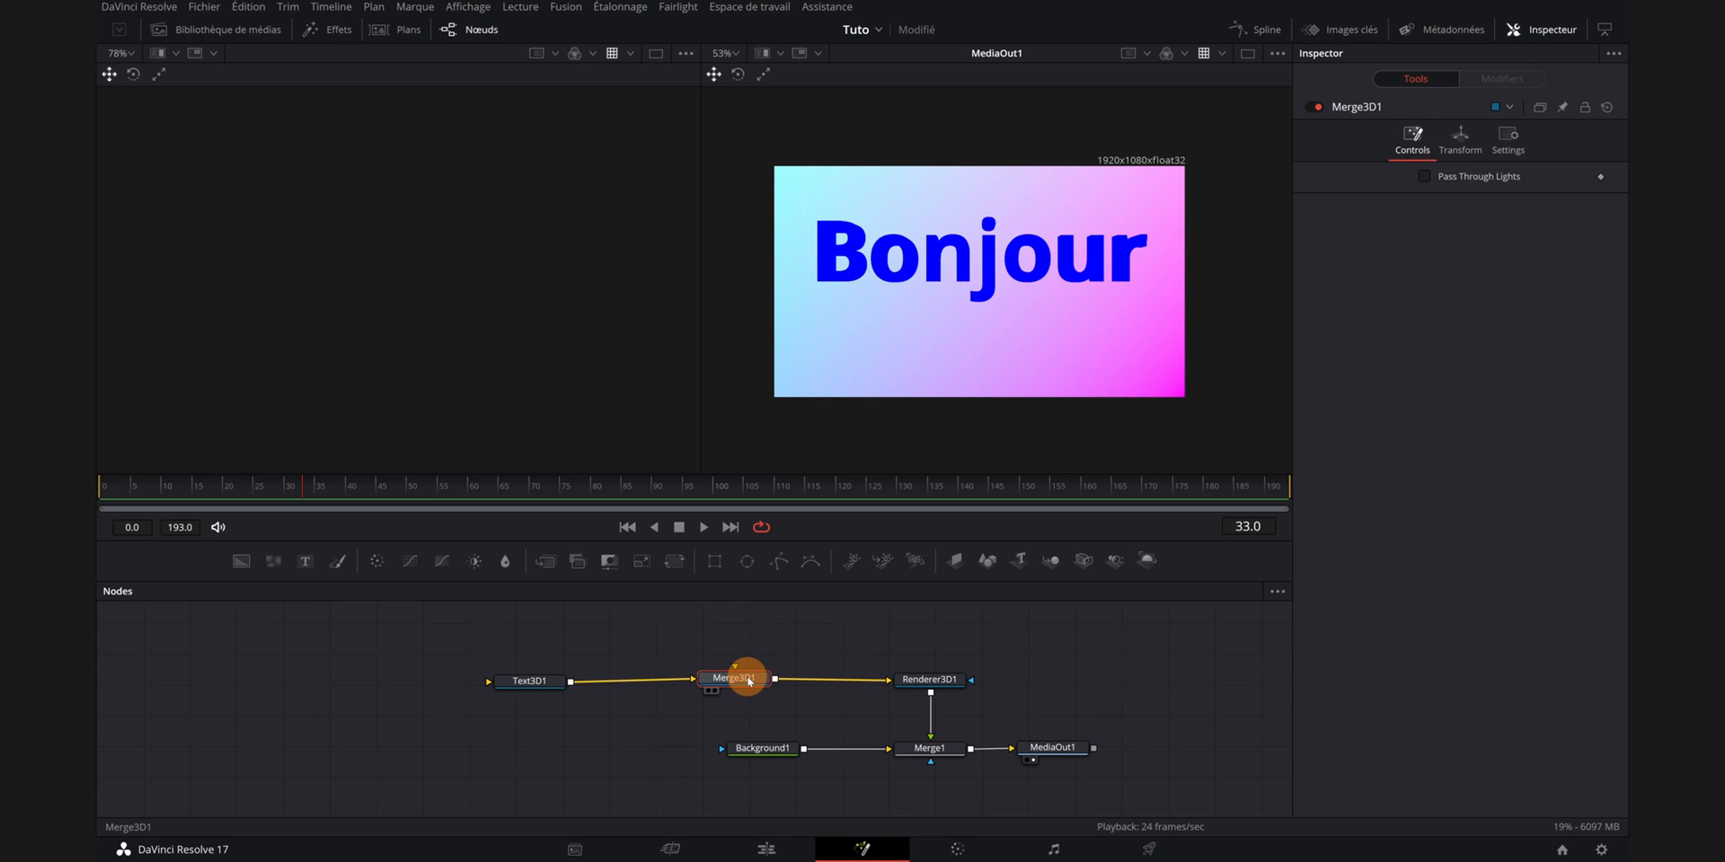
# - Enable lighting and shadows in the Renderer3D node's Lighting section
pyautogui.click(925, 685)
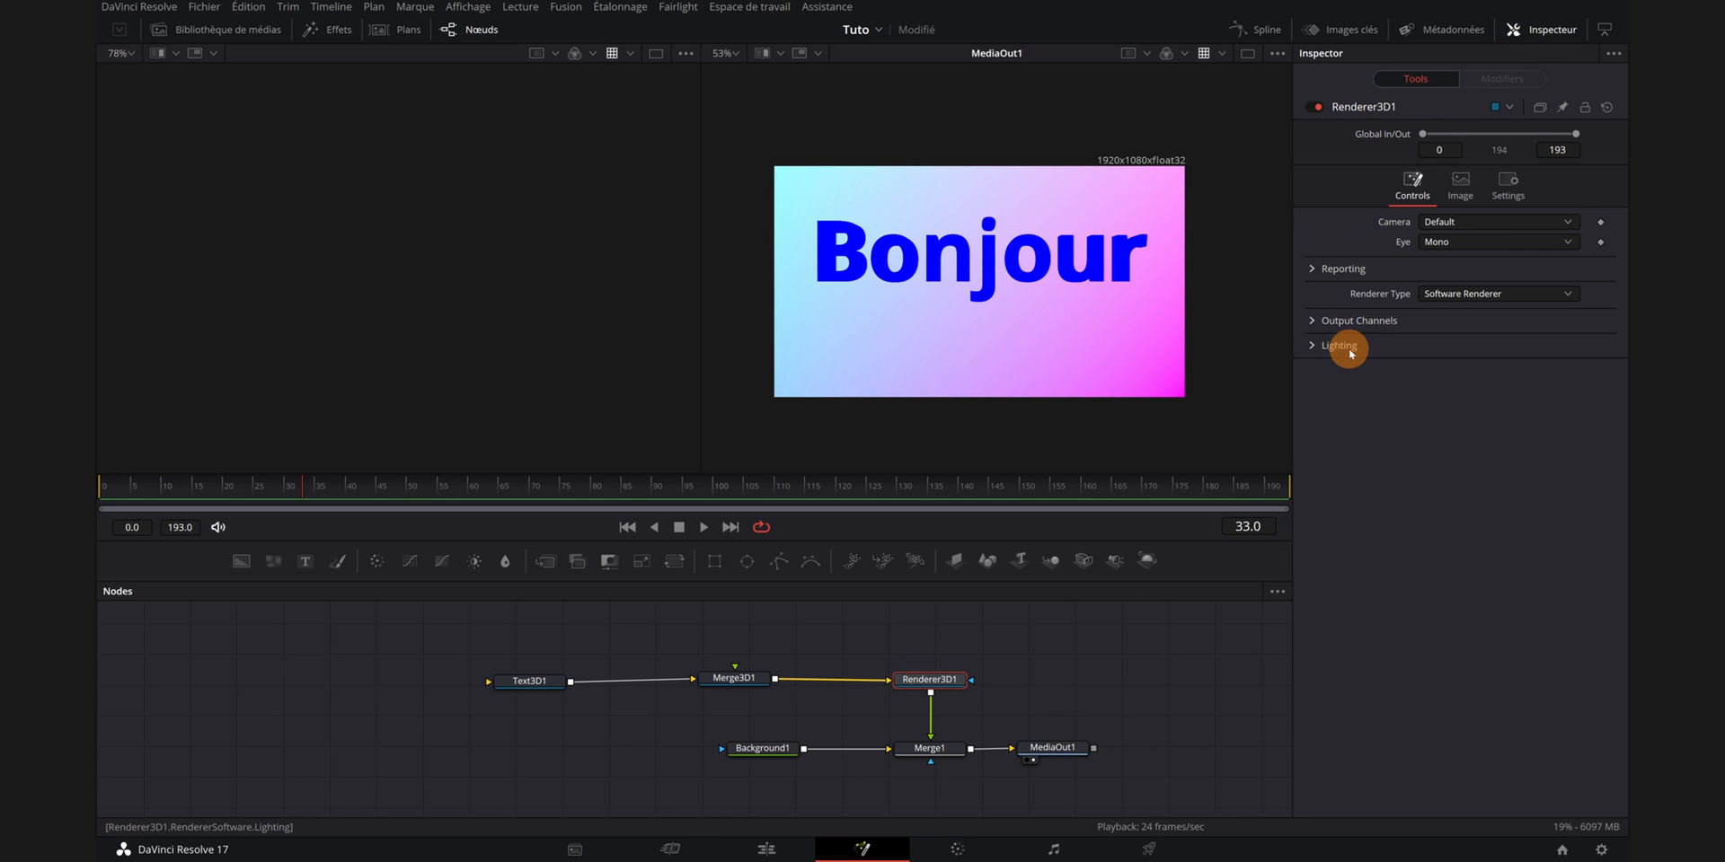
pyautogui.click(1312, 347)
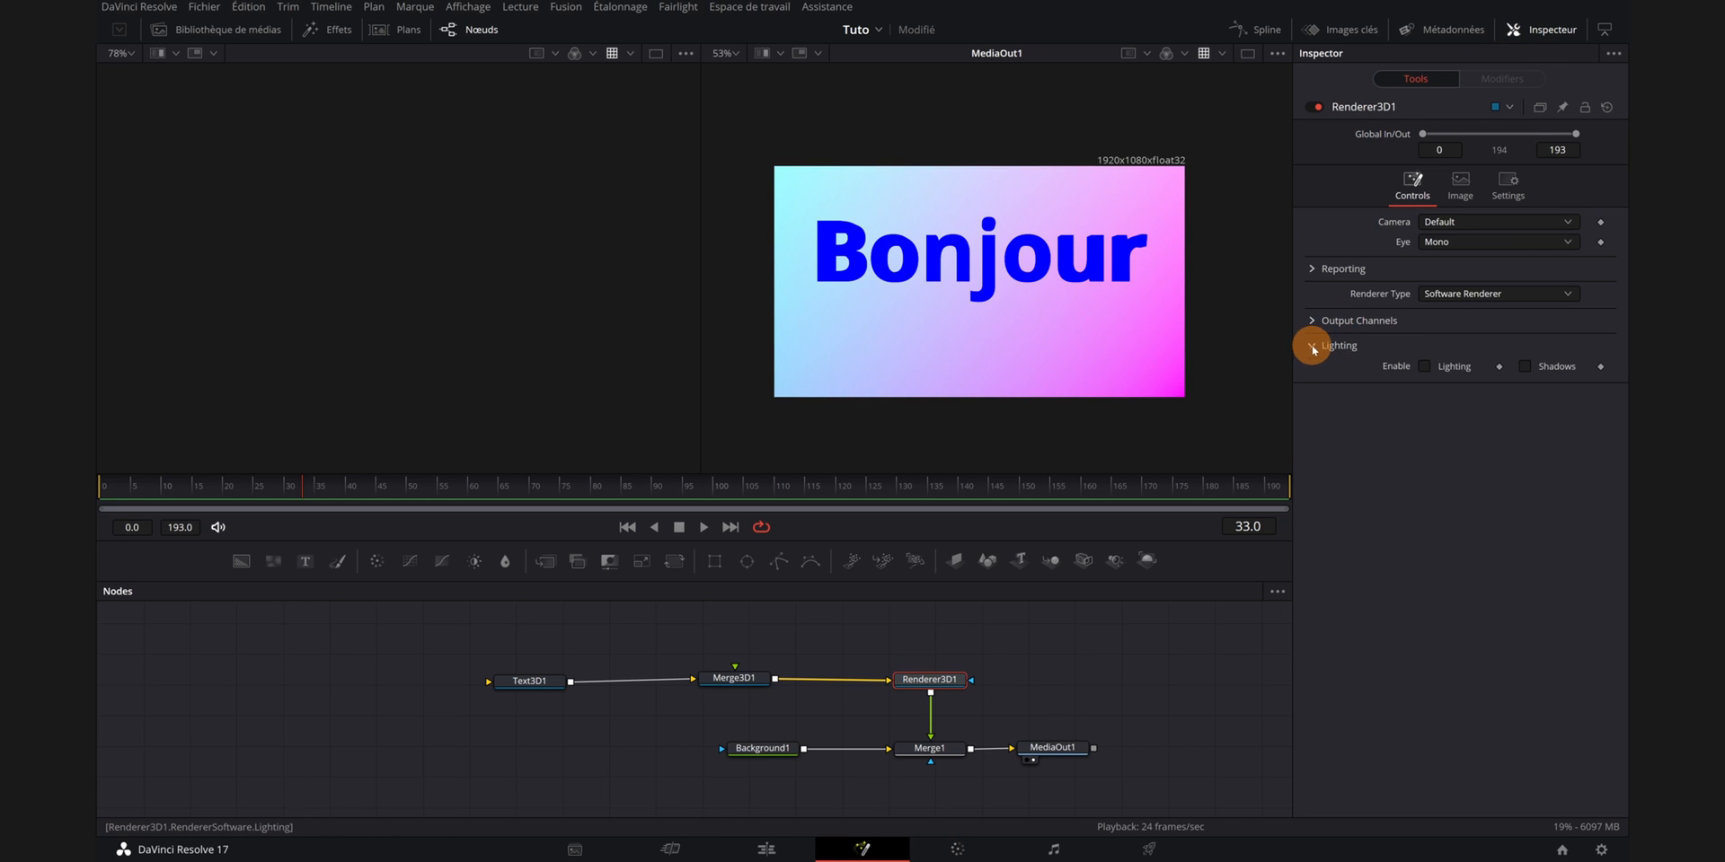
pyautogui.click(1425, 366)
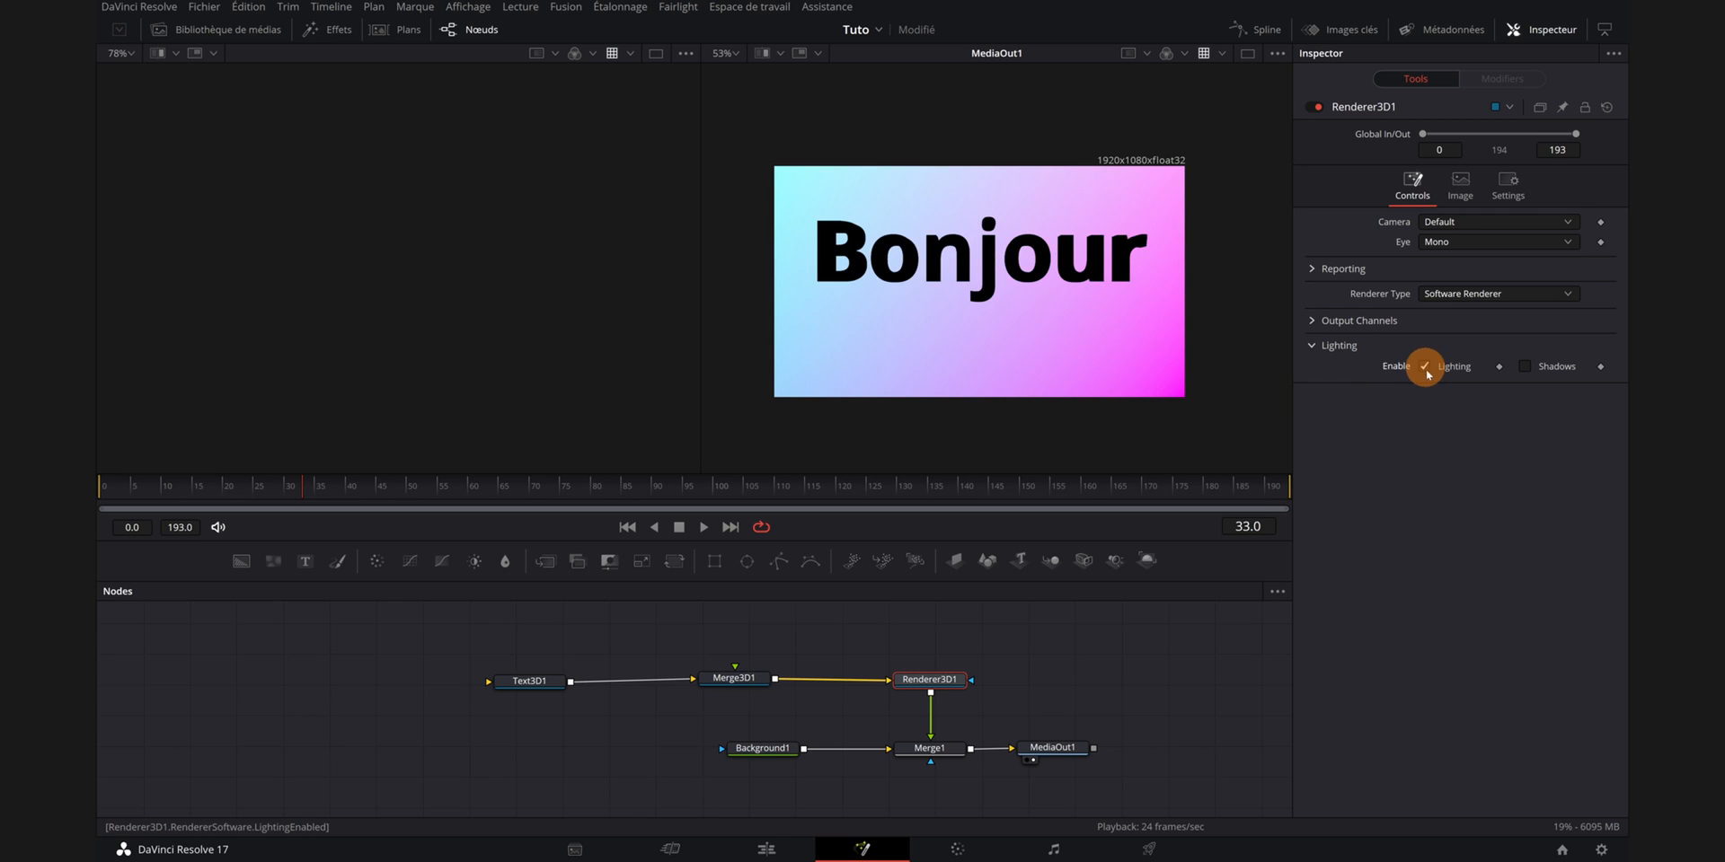
pyautogui.click(1525, 367)
# - Show the Merge3D node in the left viewer and reset that viewer's settings to defaults
pyautogui.moveTo(1049, 582); pyautogui.dragTo(735, 680)
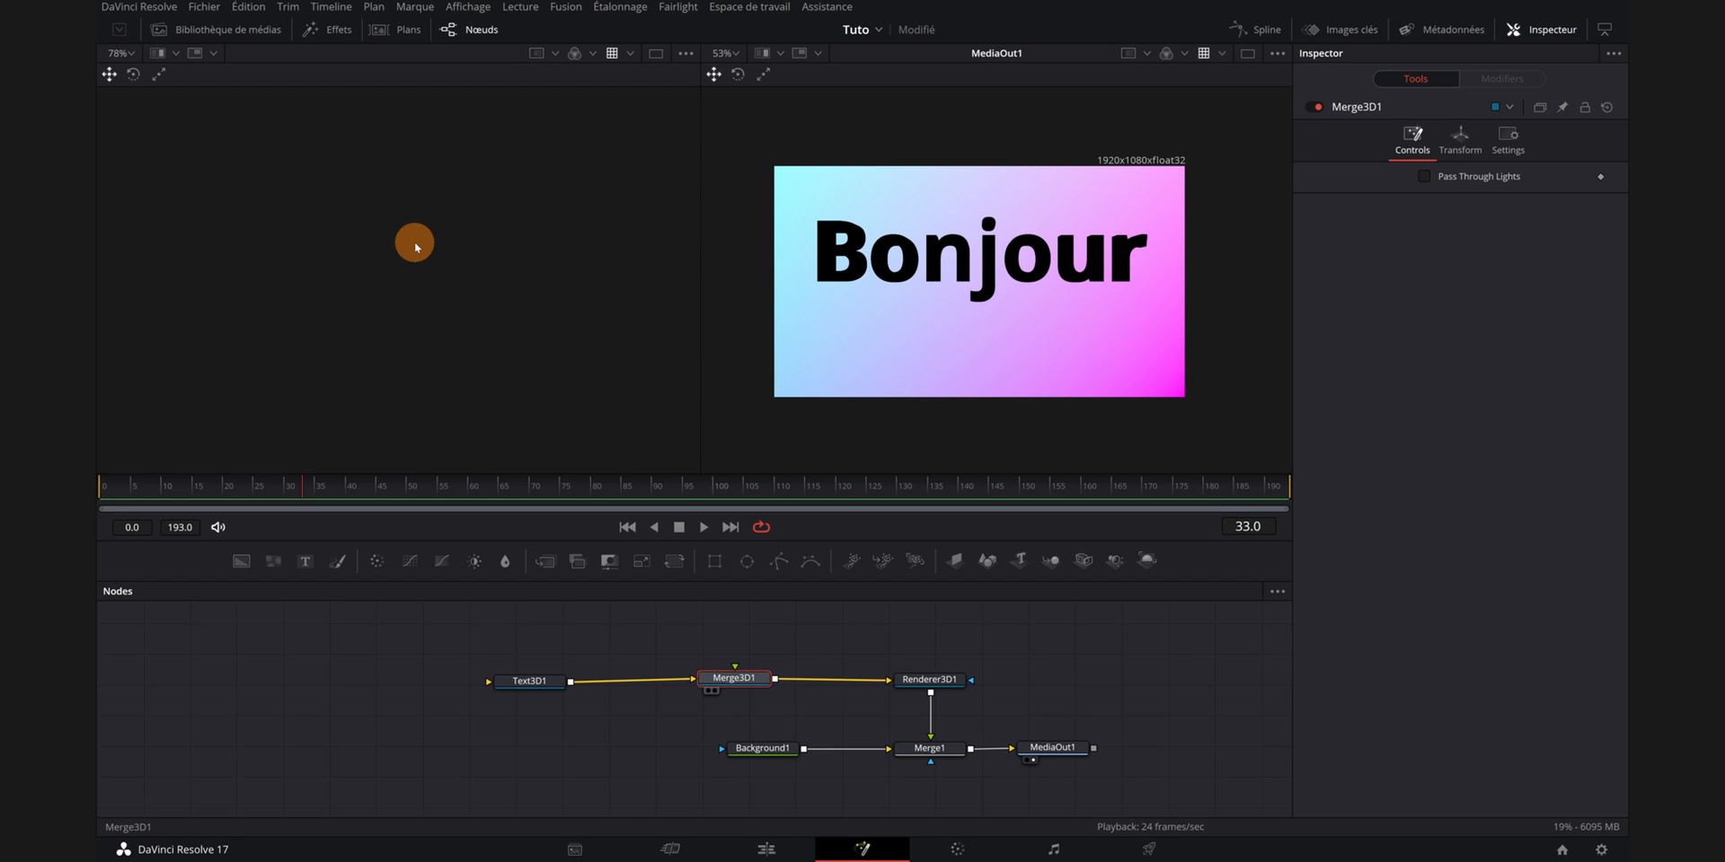
pyautogui.press('1')
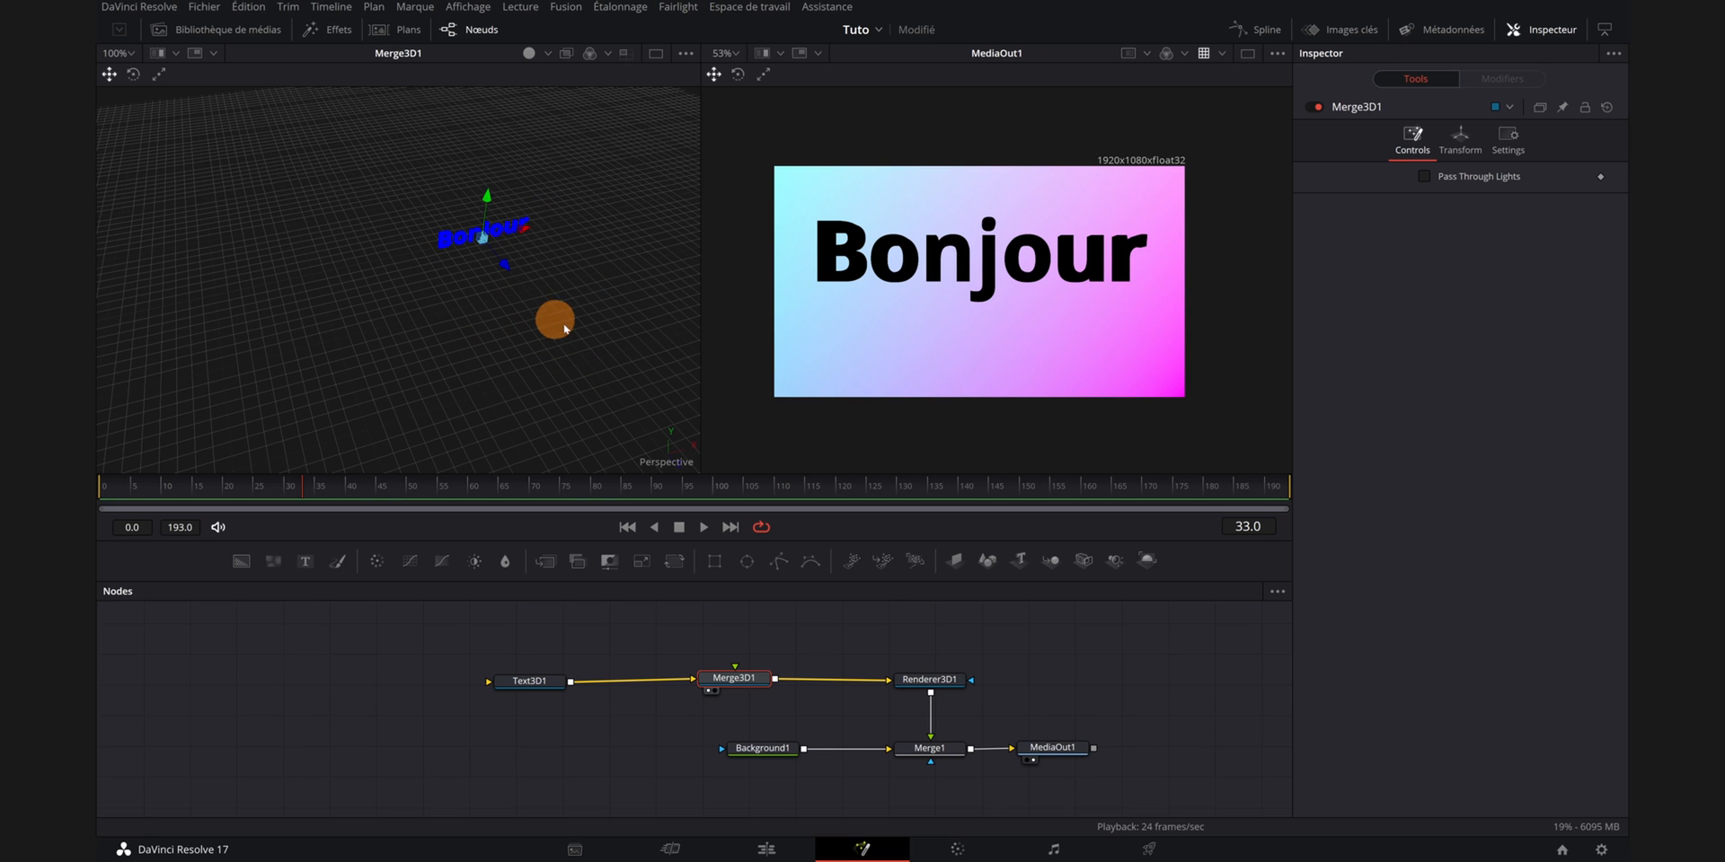
pyautogui.moveTo(551, 331); pyautogui.dragTo(504, 336)
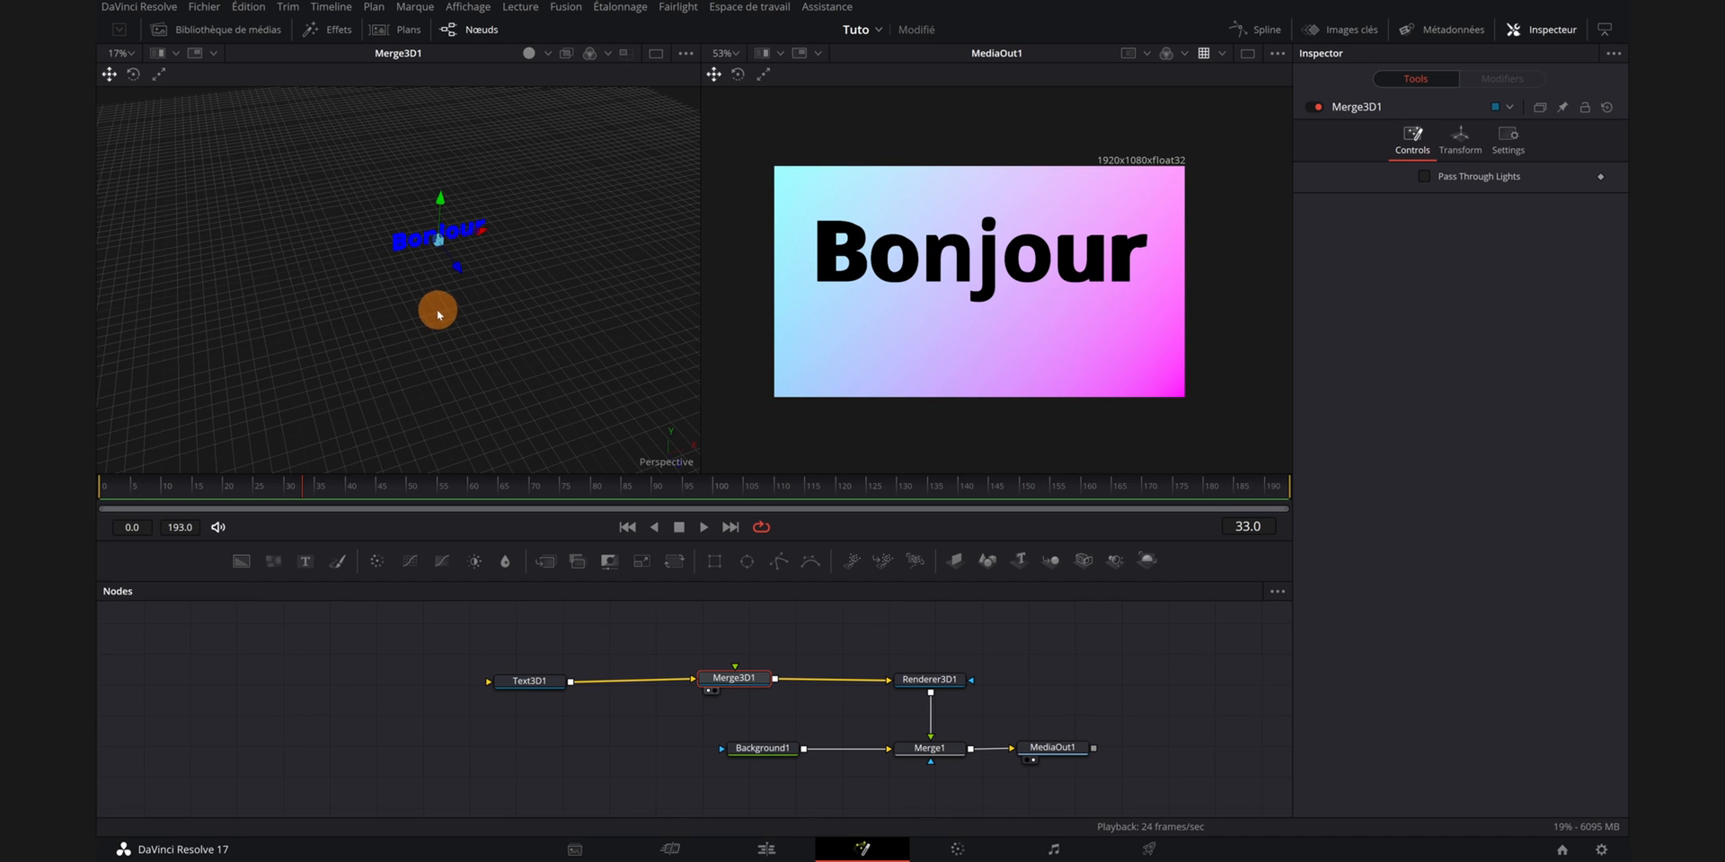
pyautogui.rightClick(415, 294)
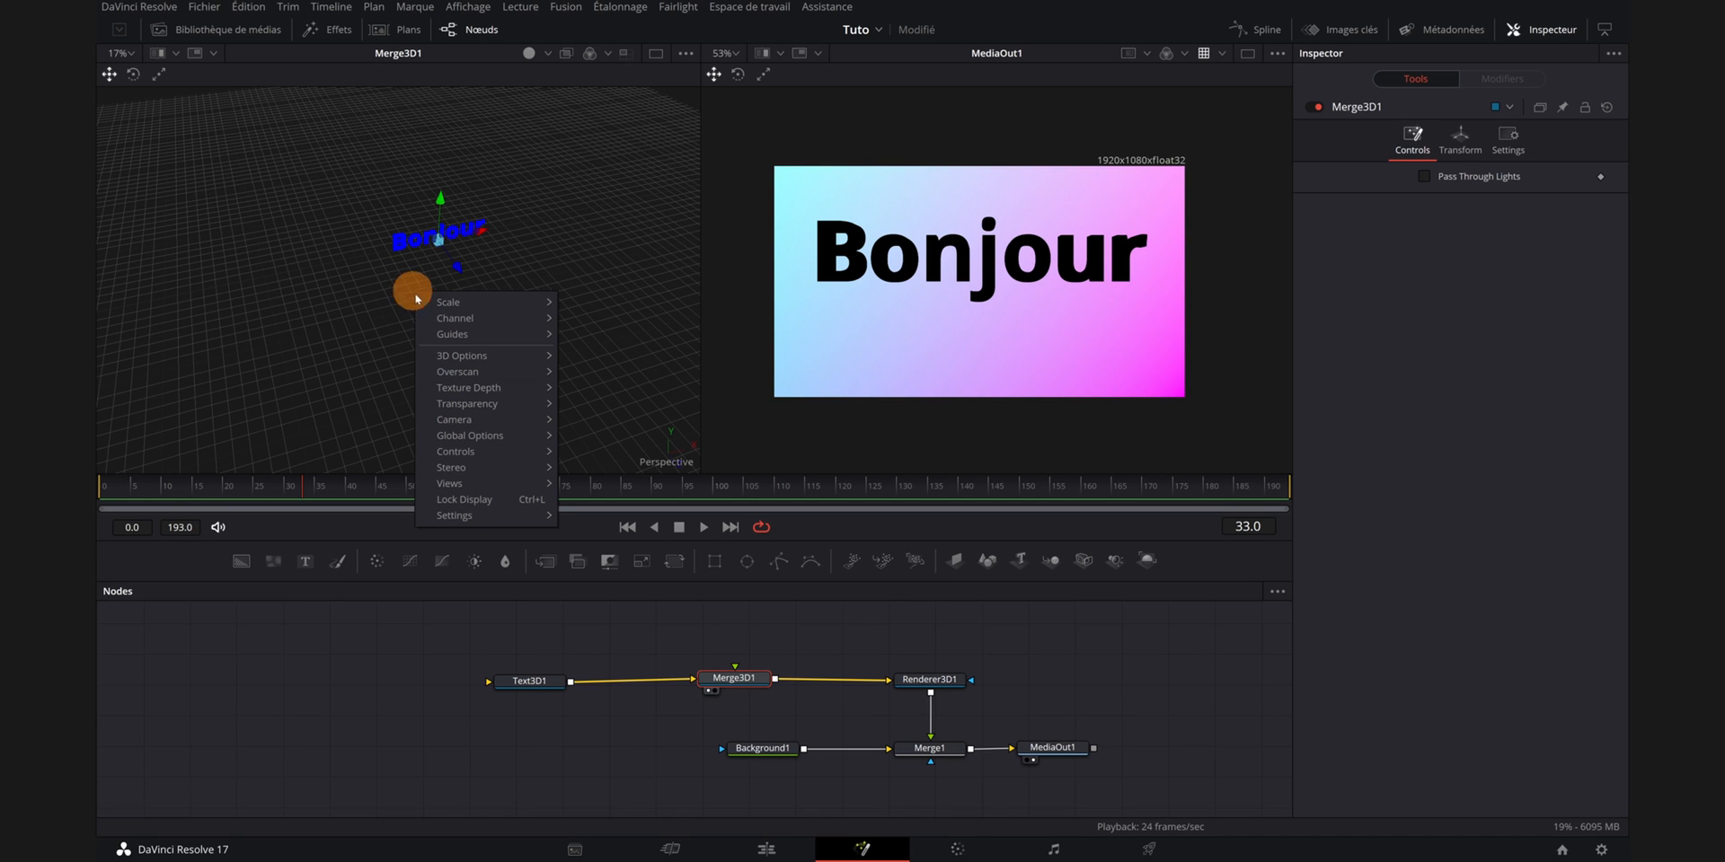
pyautogui.moveTo(450, 517)
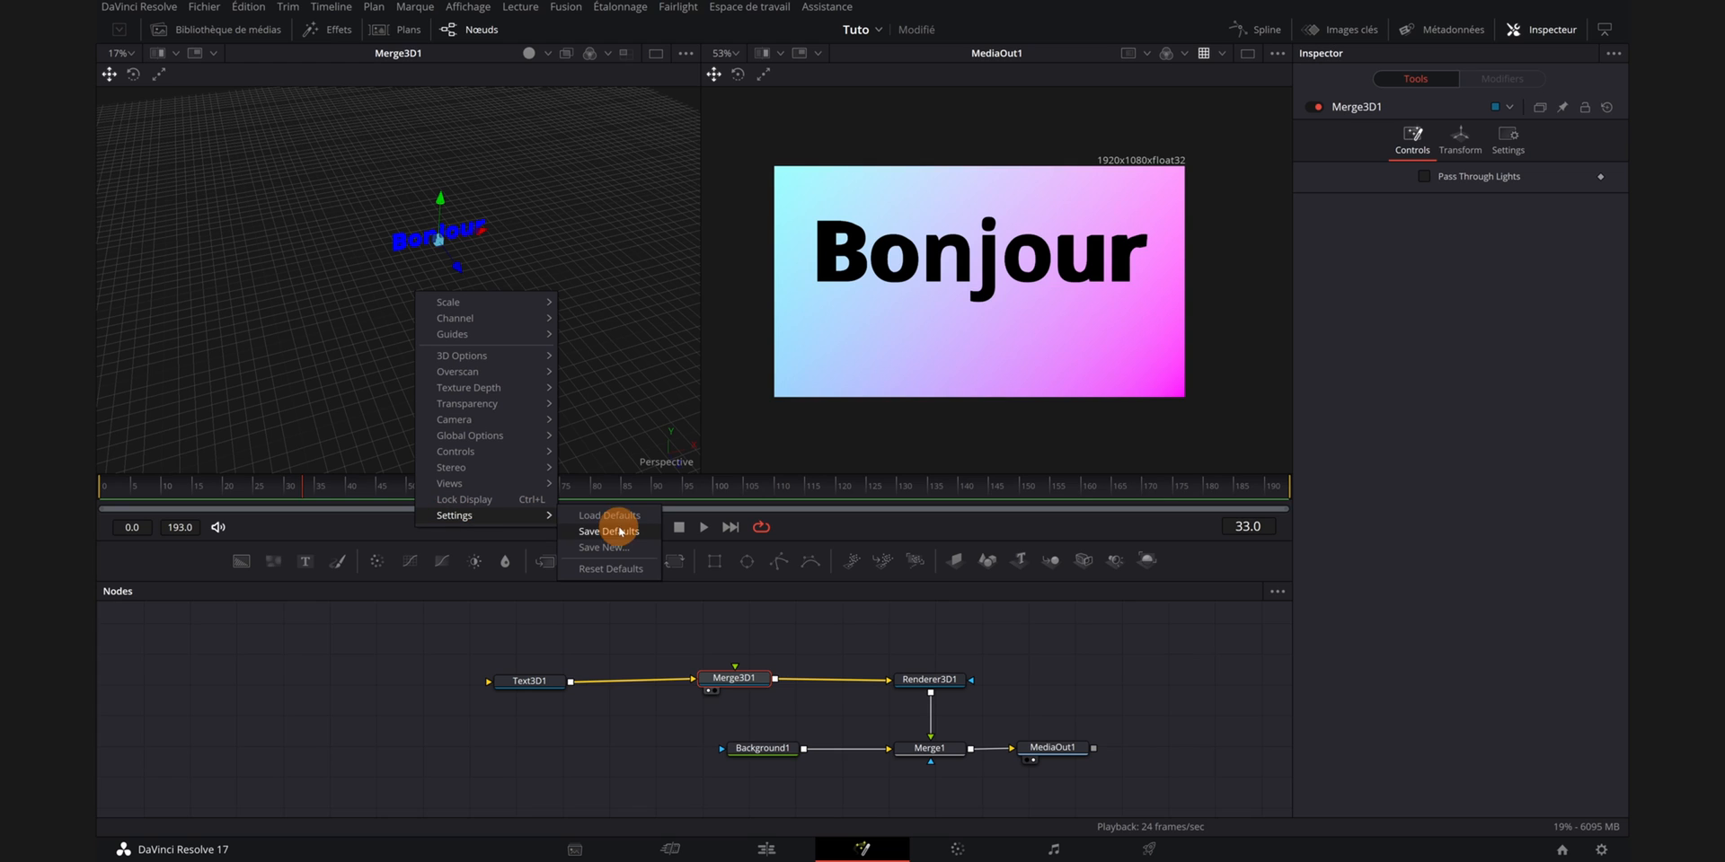
pyautogui.click(632, 571)
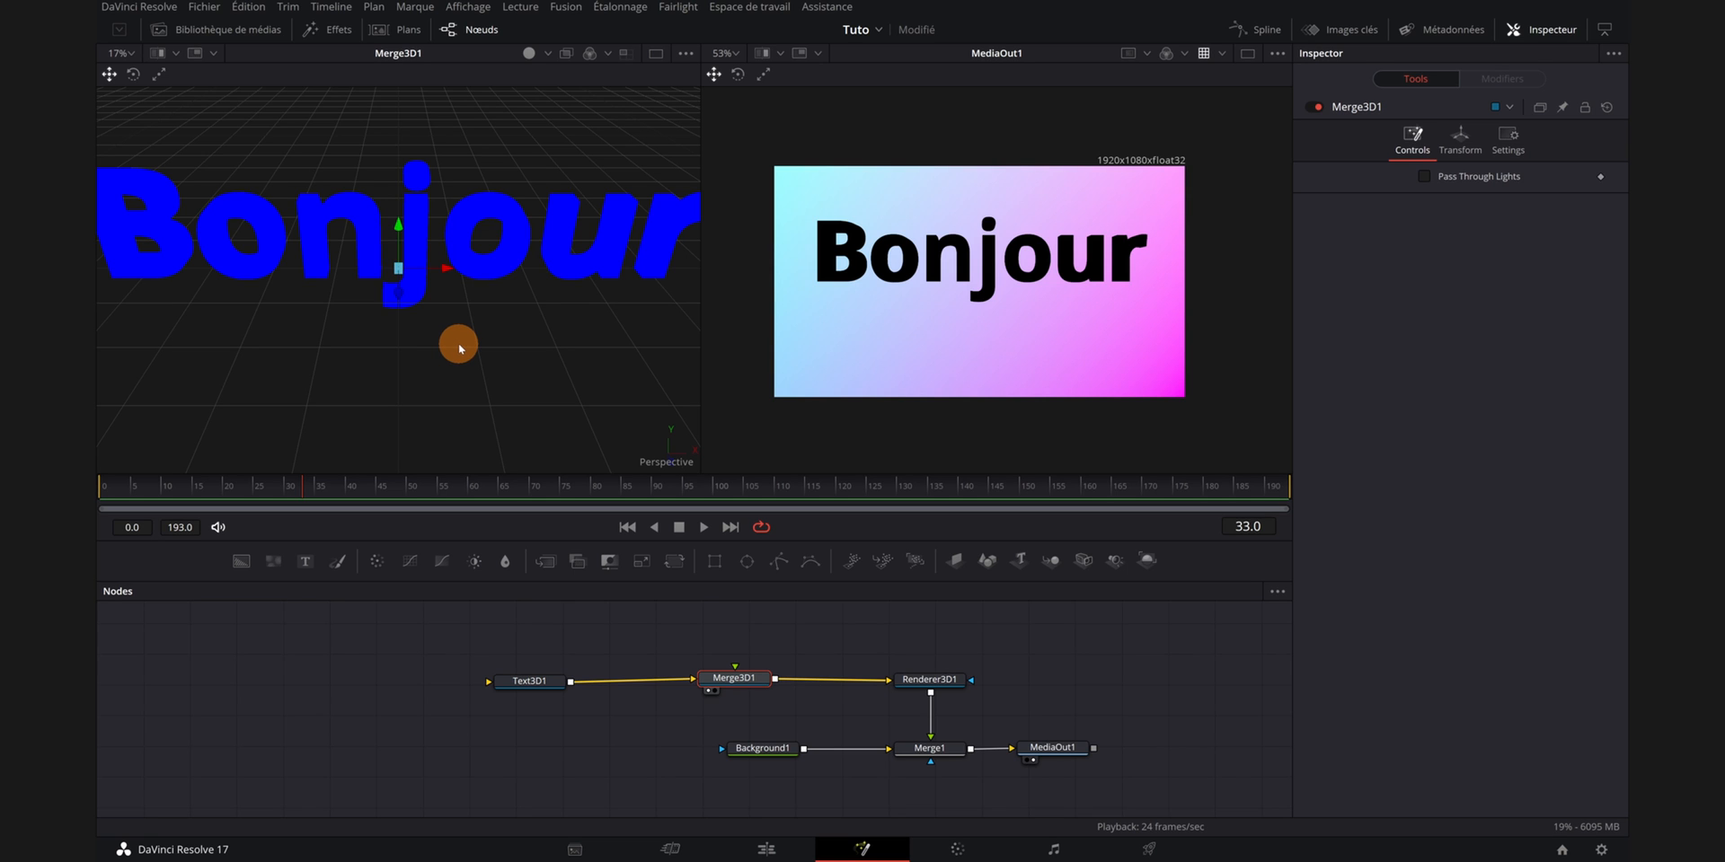
pyautogui.scroll(-10, 461, 334)
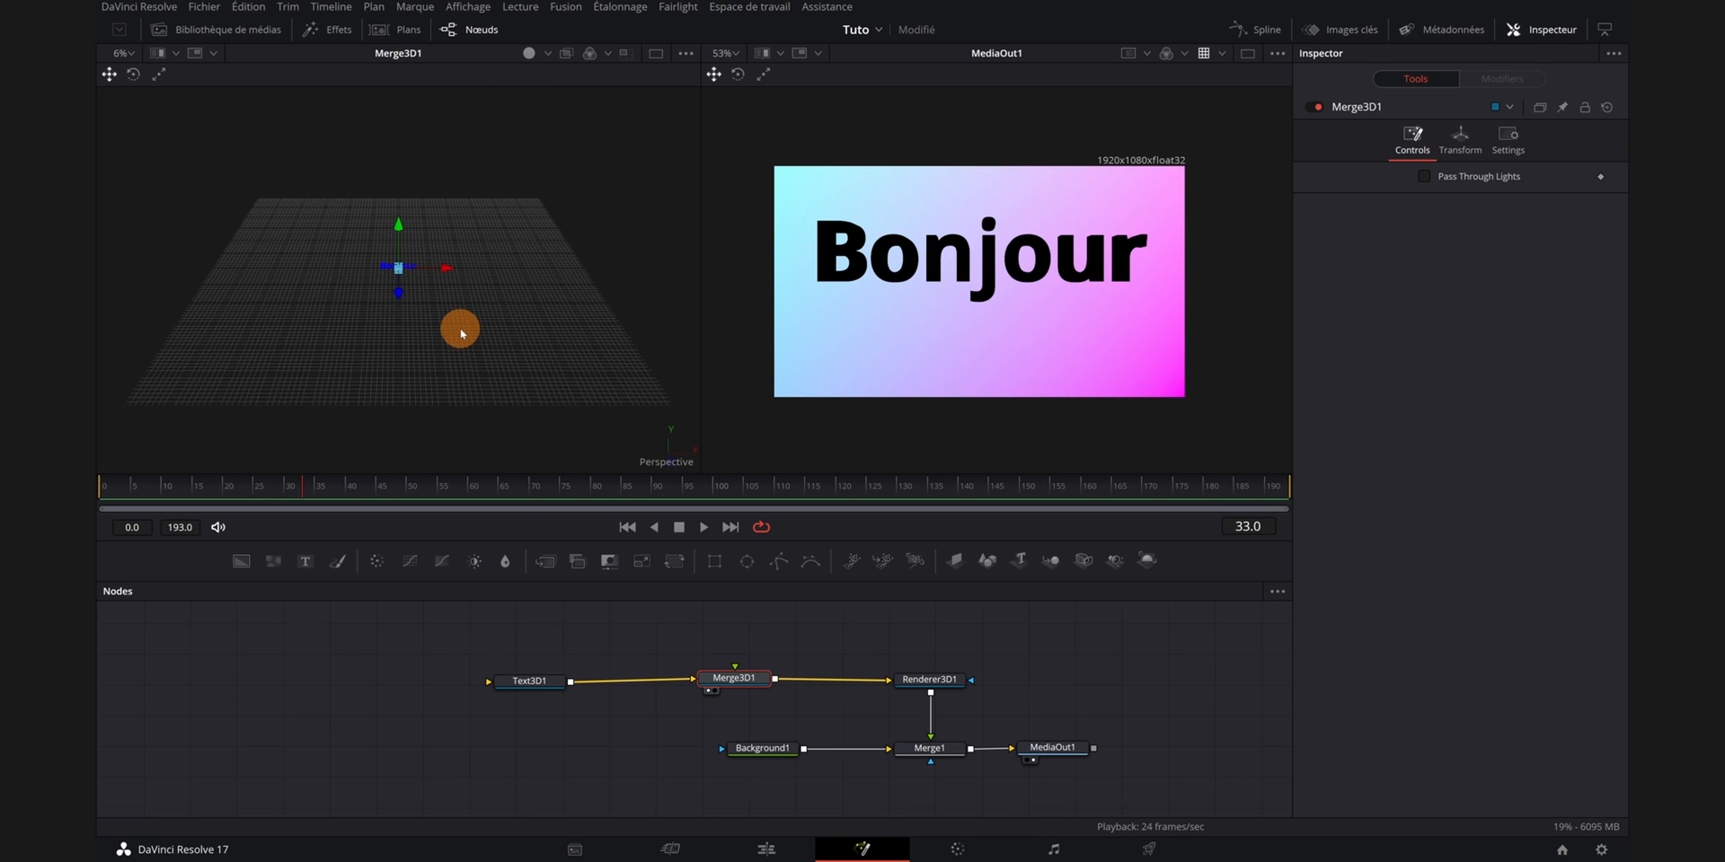
pyautogui.scroll(5, 461, 333)
pyautogui.scroll(2, 460, 334)
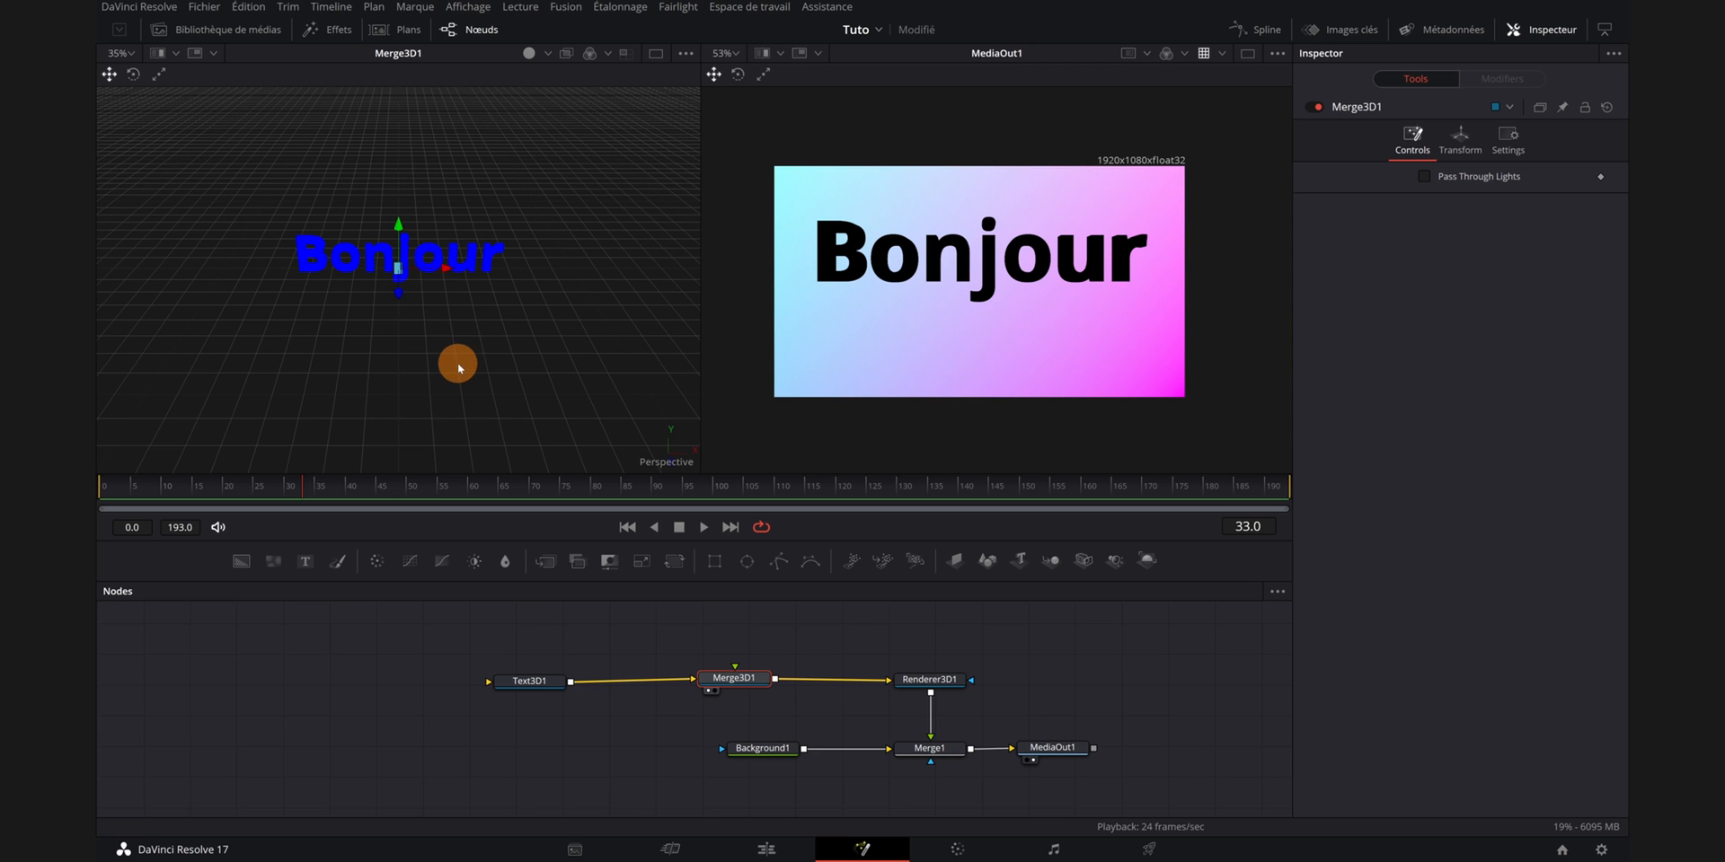
pyautogui.moveTo(458, 366)
pyautogui.mouseDown()
pyautogui.moveTo(424, 357)
pyautogui.moveTo(589, 357)
pyautogui.moveTo(331, 357)
pyautogui.moveTo(509, 367)
pyautogui.moveTo(501, 293)
pyautogui.moveTo(419, 365)
pyautogui.moveTo(487, 375)
pyautogui.mouseUp()
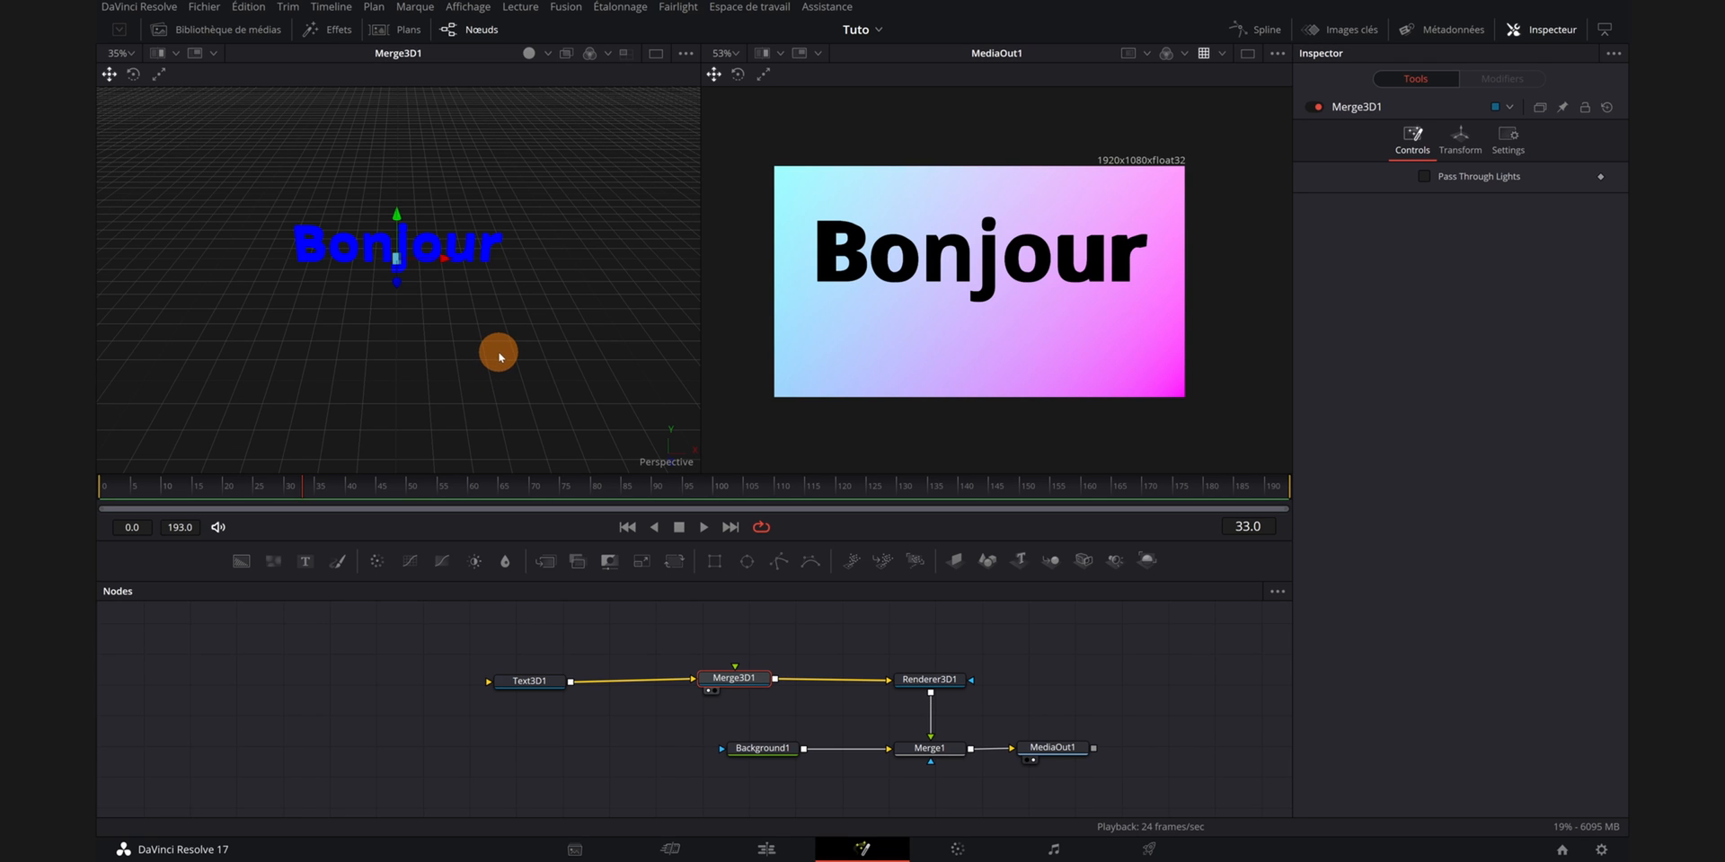
pyautogui.moveTo(566, 342); pyautogui.dragTo(513, 370)
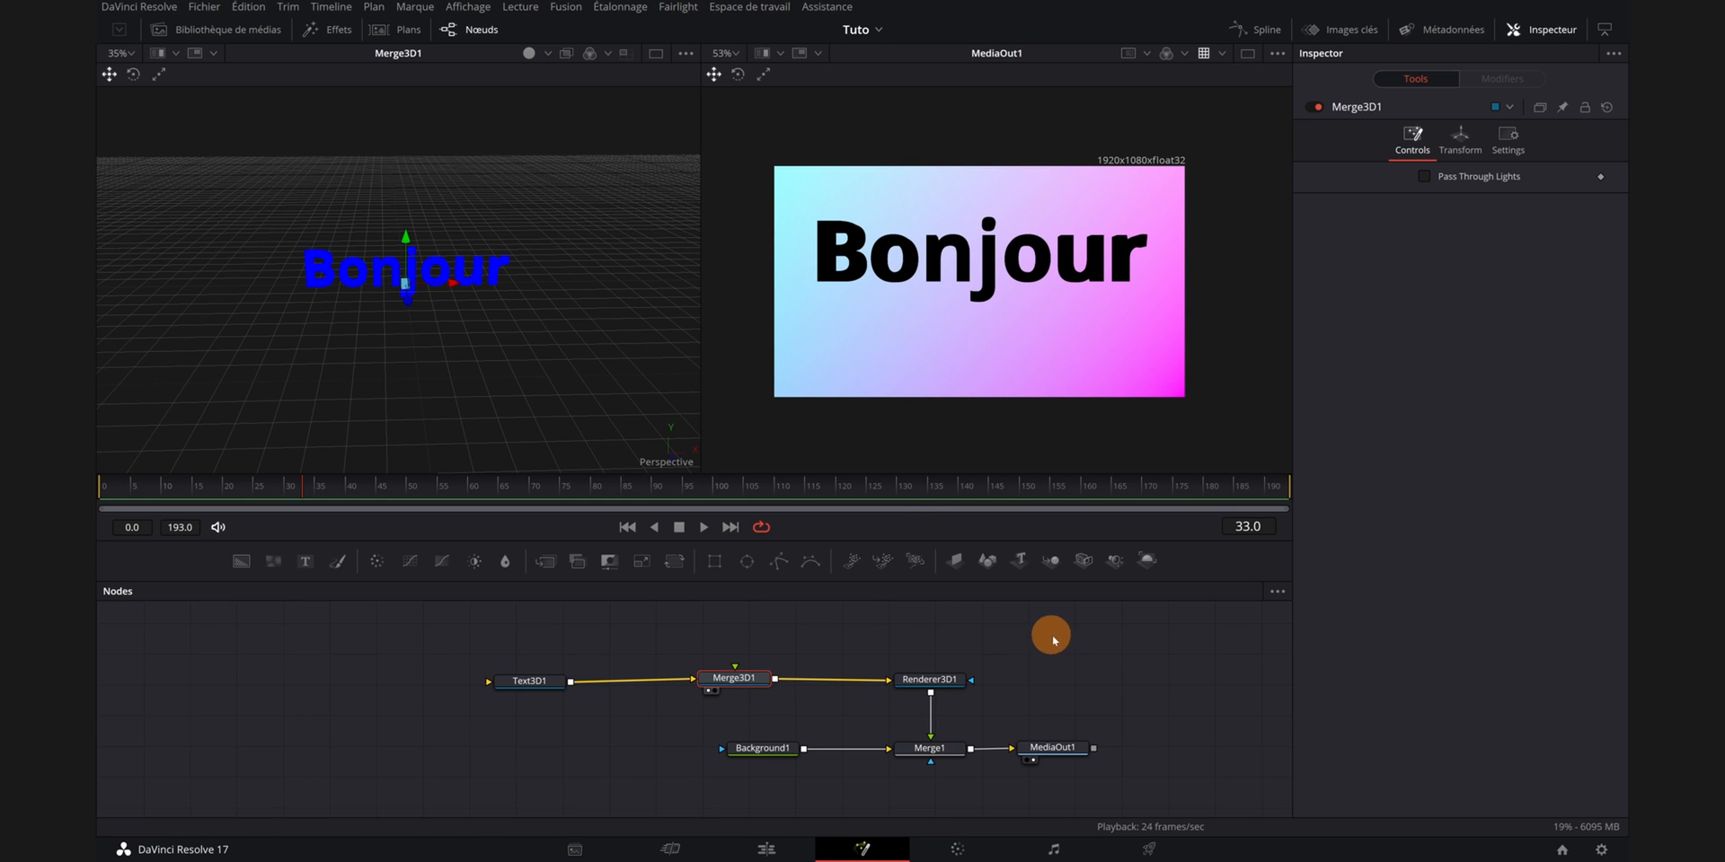
# - Add a Spot Light node and connect its output to the Merge3D node
pyautogui.moveTo(1068, 647); pyautogui.dragTo(1064, 658)
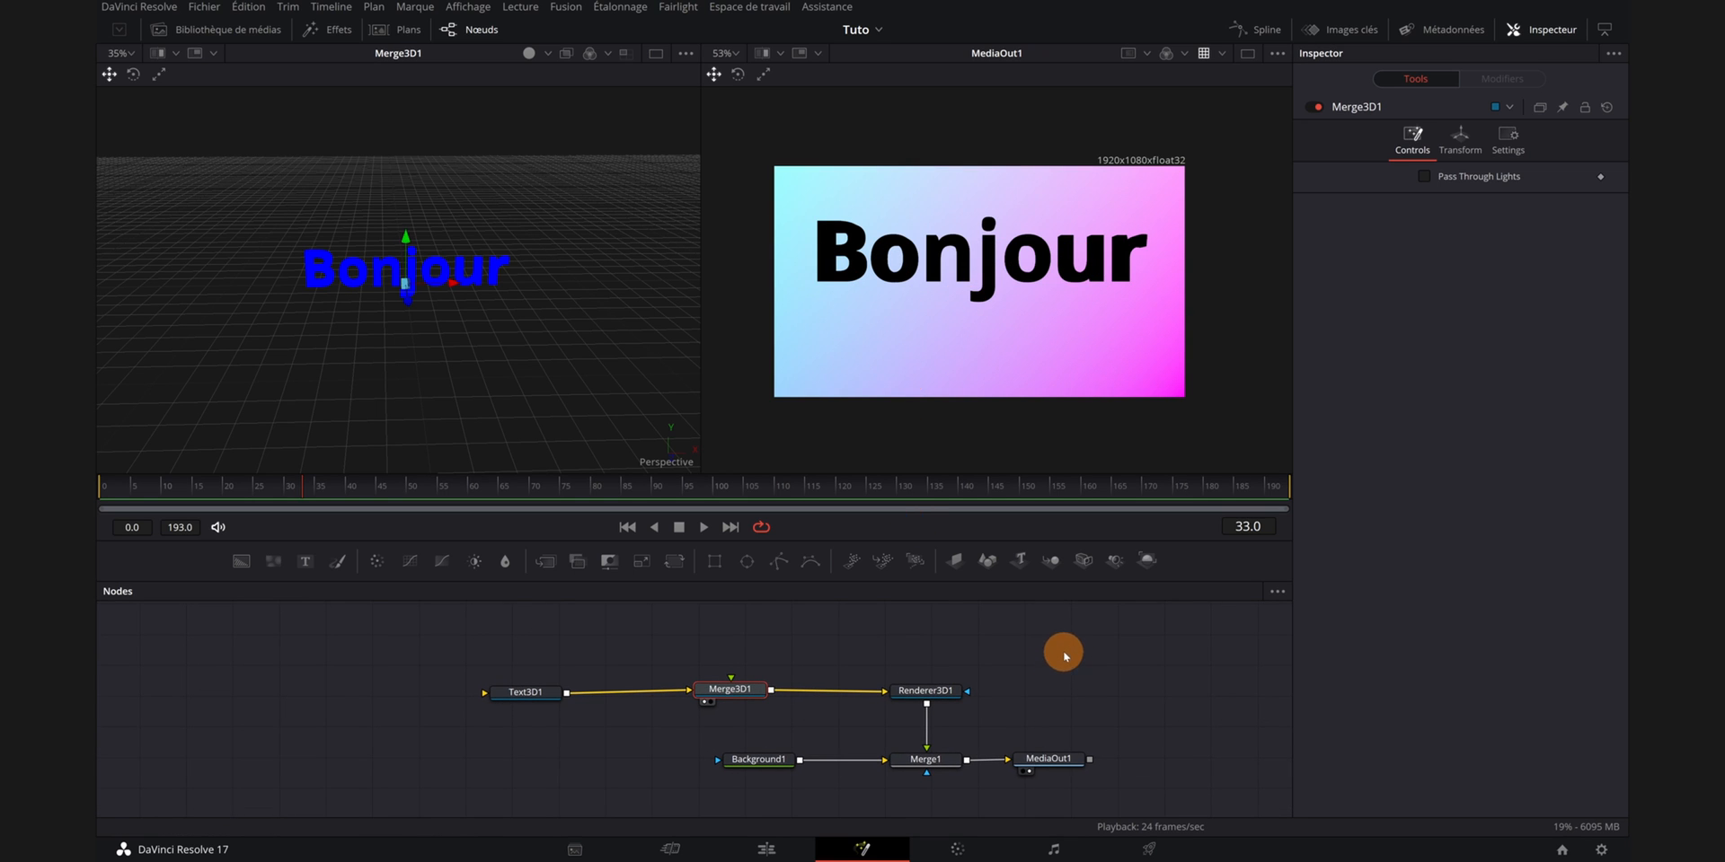
pyautogui.click(1115, 563)
pyautogui.moveTo(1116, 563); pyautogui.dragTo(678, 636)
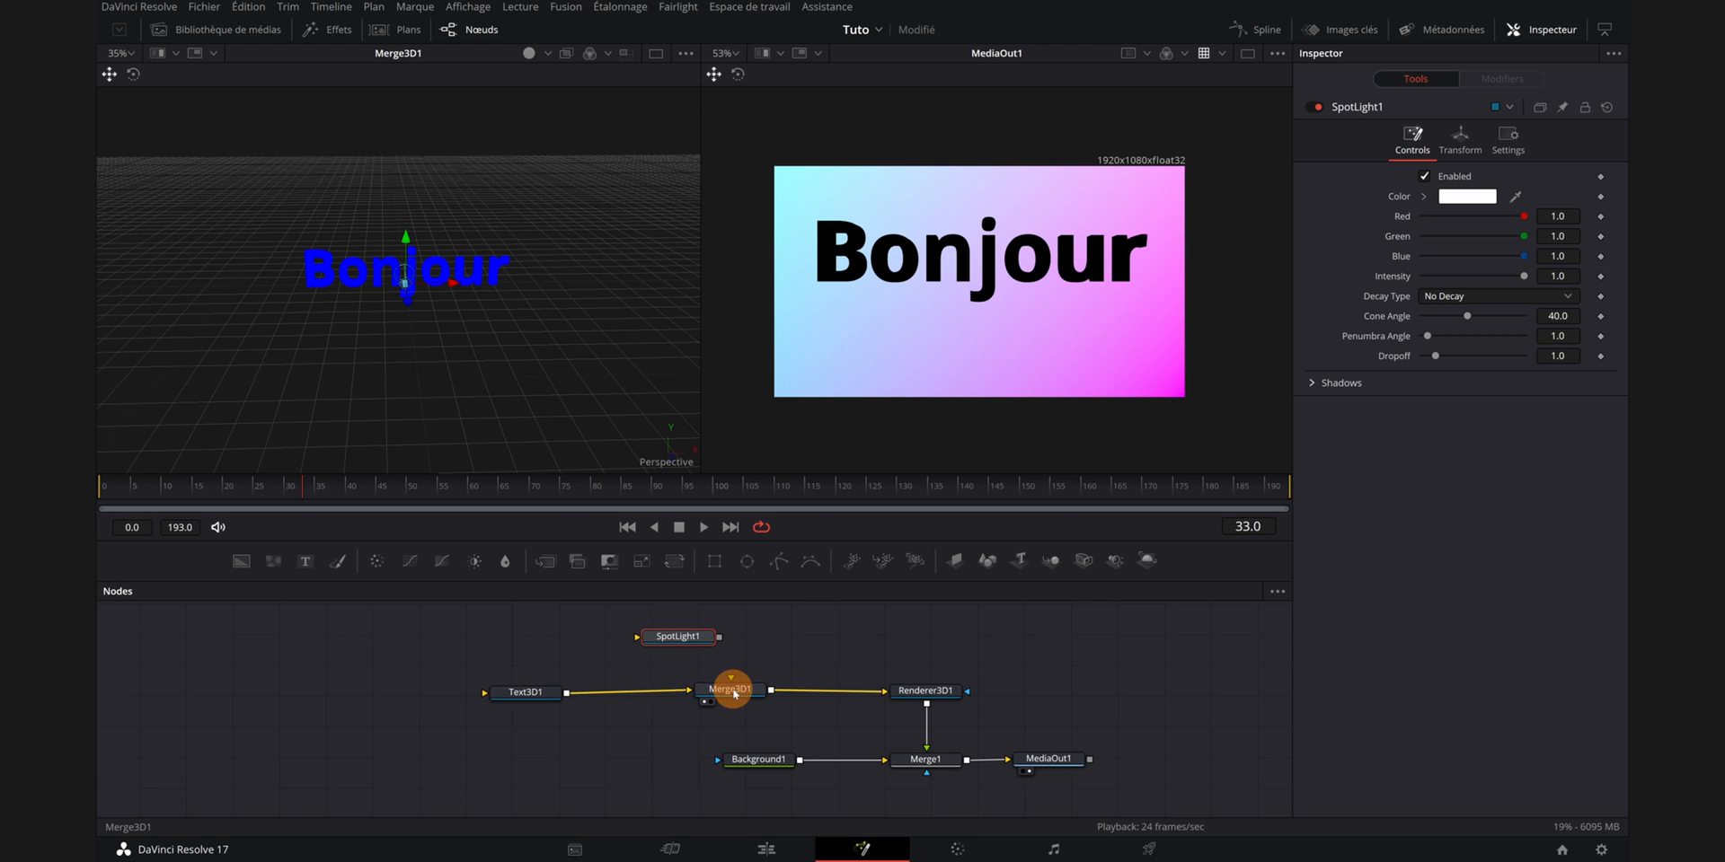
pyautogui.moveTo(728, 693); pyautogui.dragTo(728, 699)
pyautogui.moveTo(684, 636); pyautogui.dragTo(679, 637)
pyautogui.click(545, 698)
pyautogui.click(680, 637)
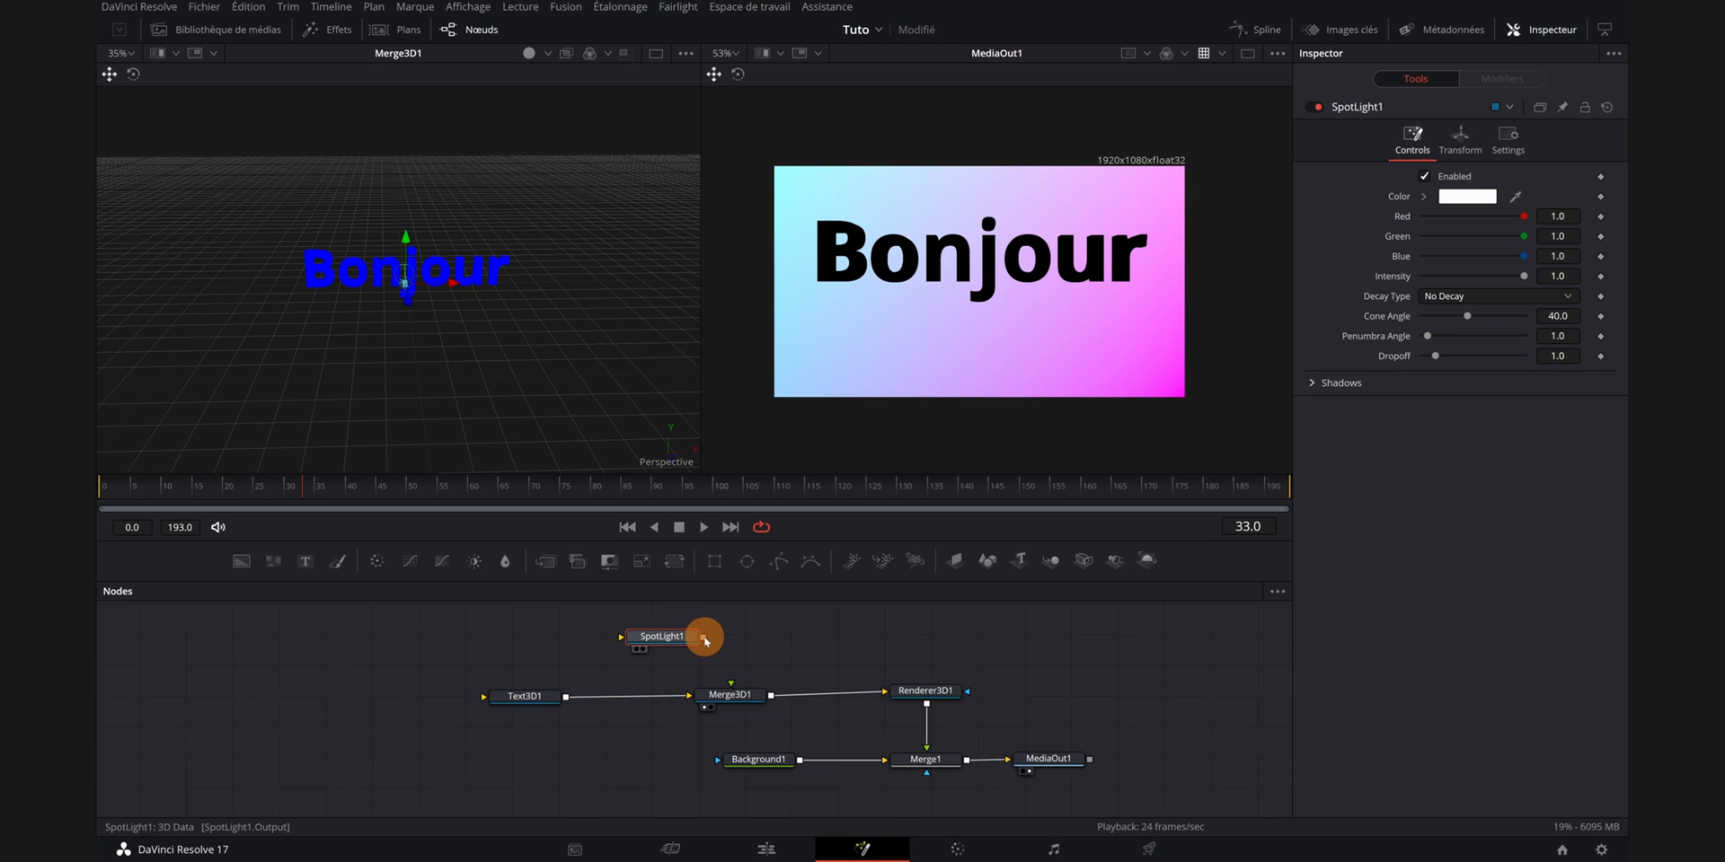
pyautogui.moveTo(704, 640); pyautogui.dragTo(736, 702)
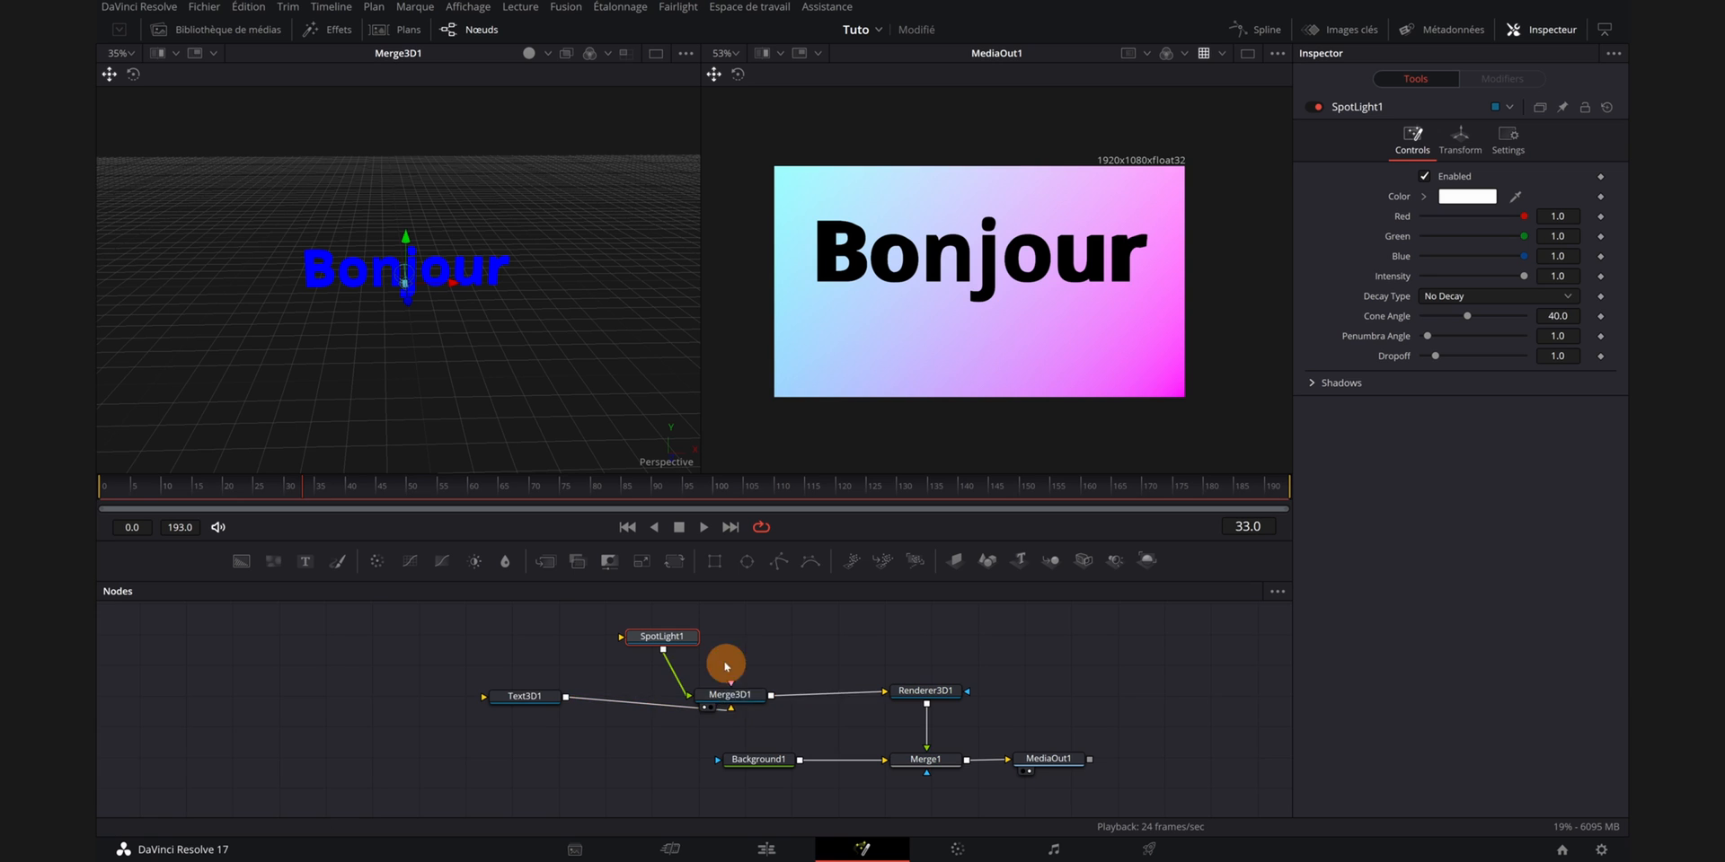
pyautogui.moveTo(665, 640); pyautogui.dragTo(704, 636)
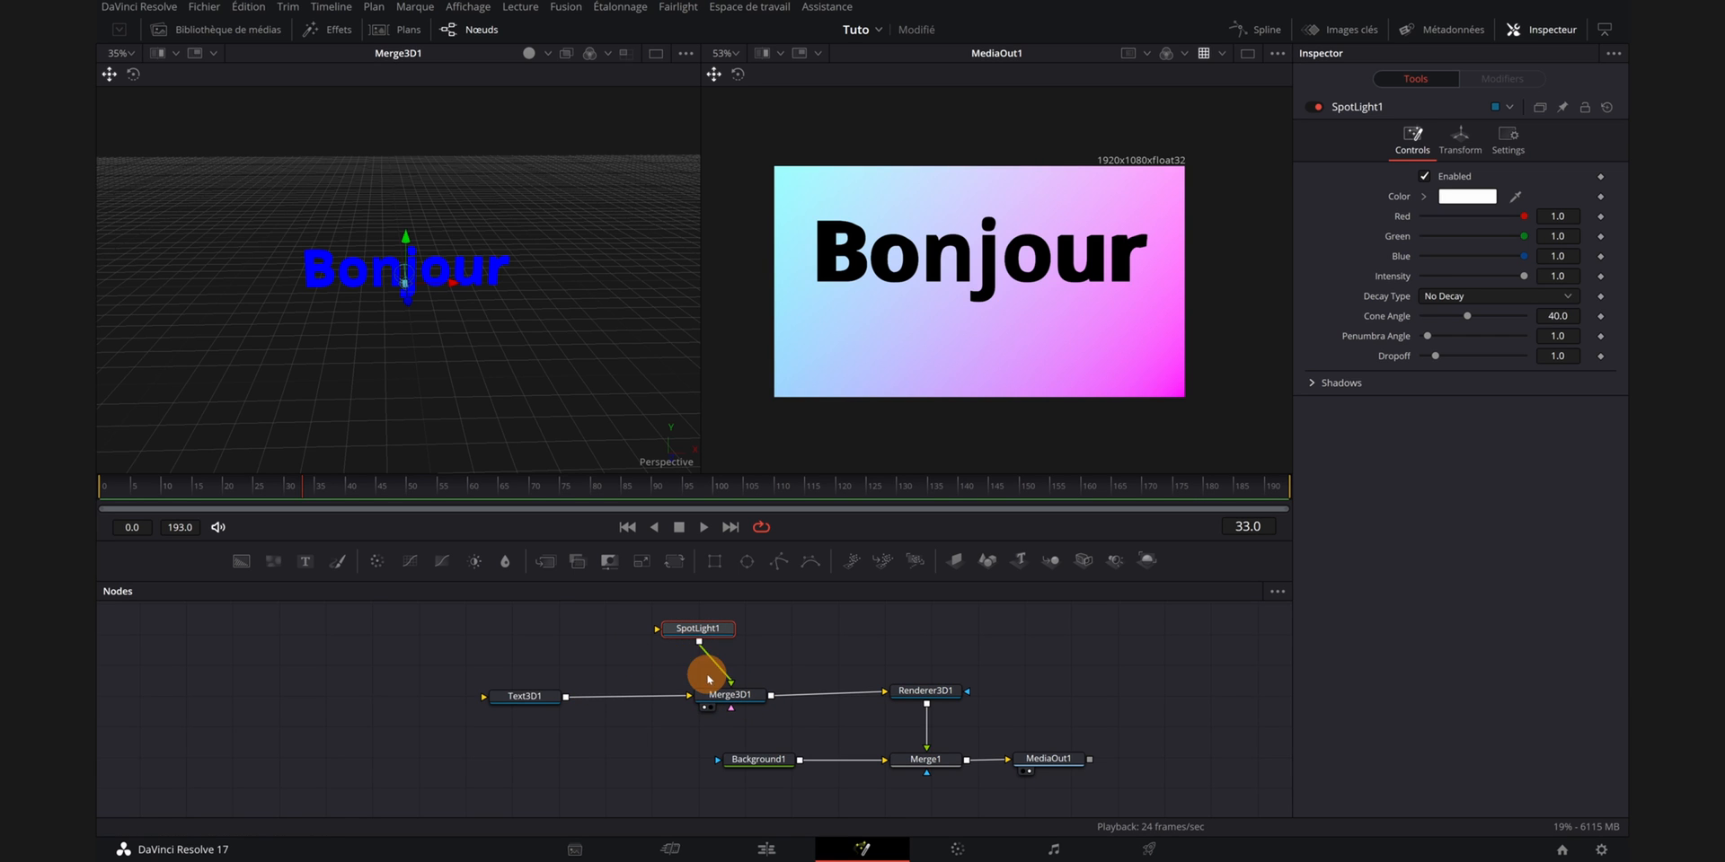
# - Move the spotlight above and in front of the text, to about X 0.0, Y 1.19, Z 3.11
pyautogui.moveTo(463, 349); pyautogui.dragTo(518, 369)
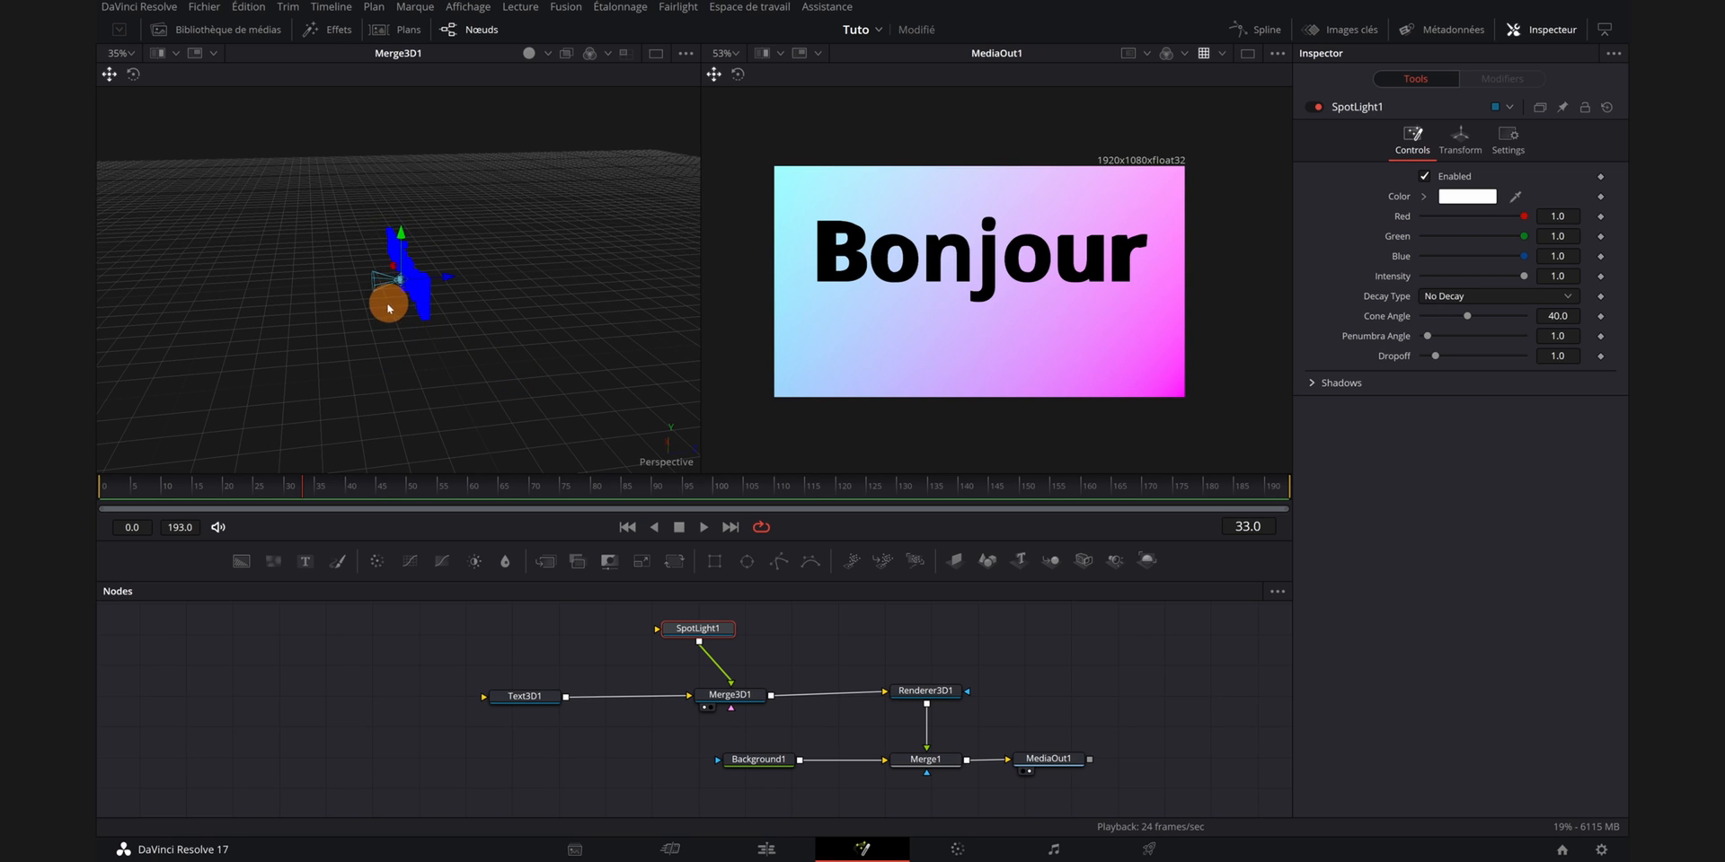
pyautogui.moveTo(388, 337); pyautogui.dragTo(494, 339)
pyautogui.moveTo(392, 288); pyautogui.dragTo(433, 398)
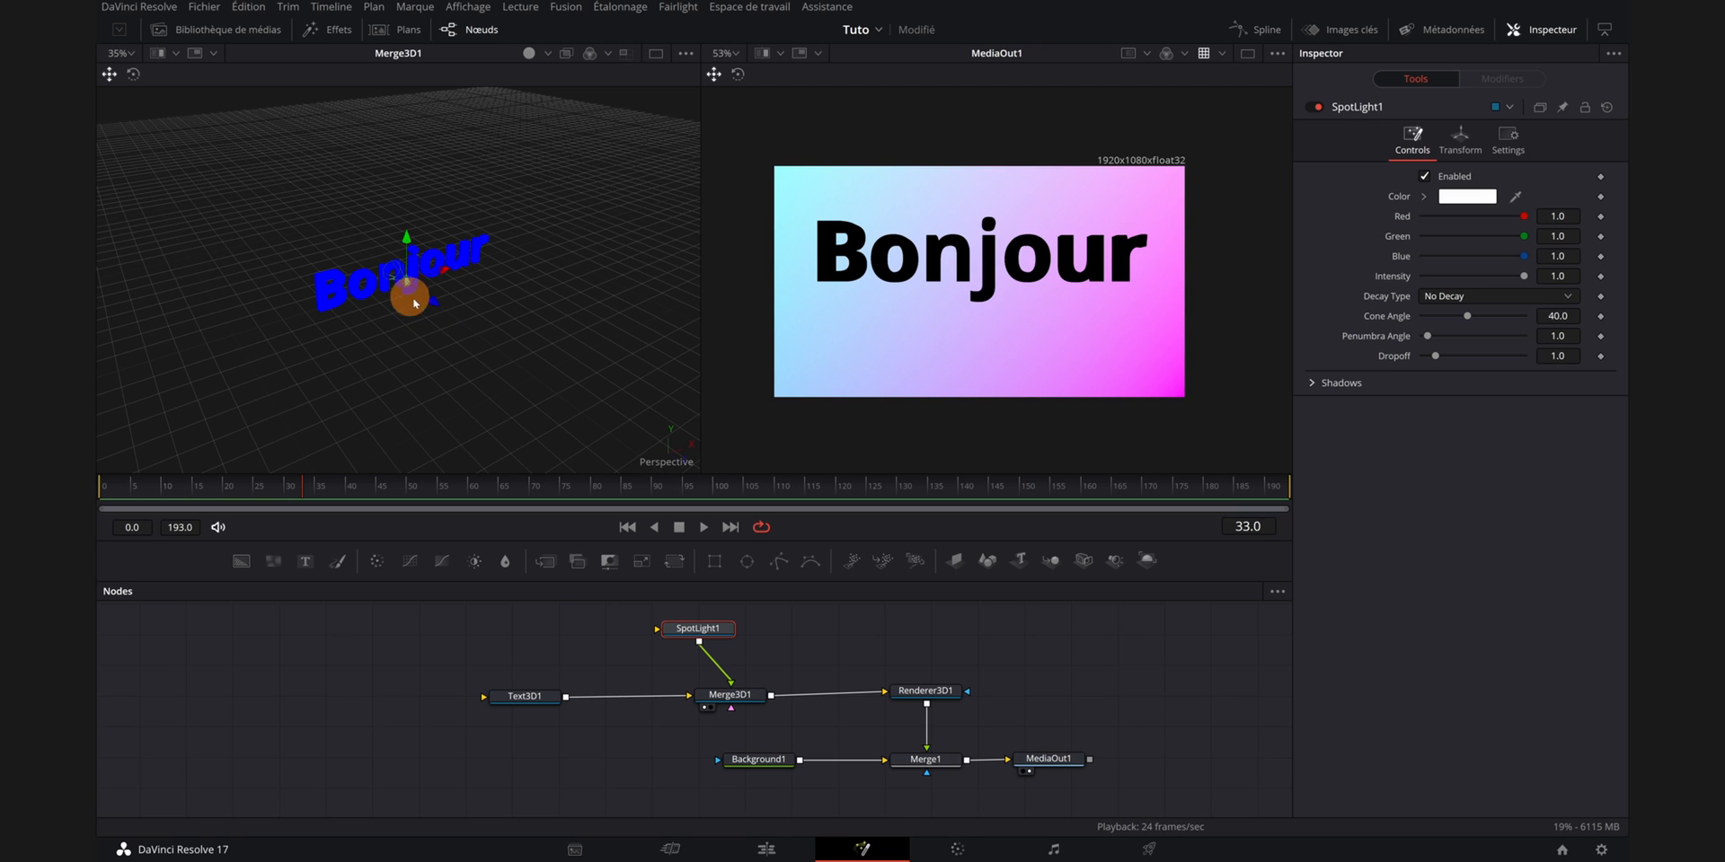
pyautogui.moveTo(435, 313); pyautogui.dragTo(490, 330)
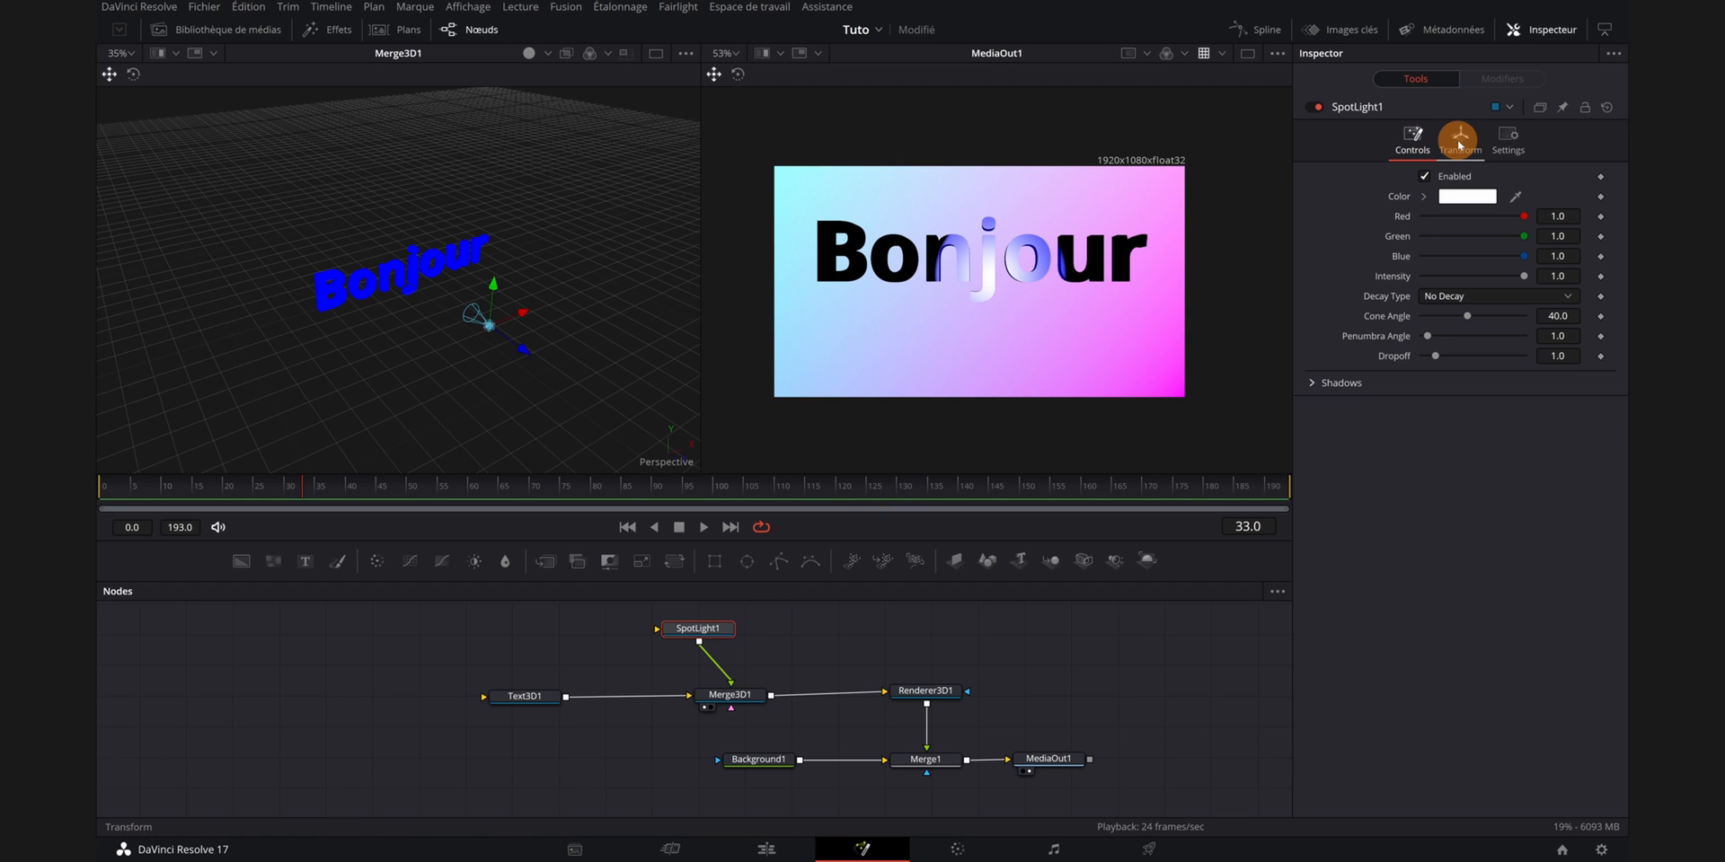
pyautogui.click(1459, 142)
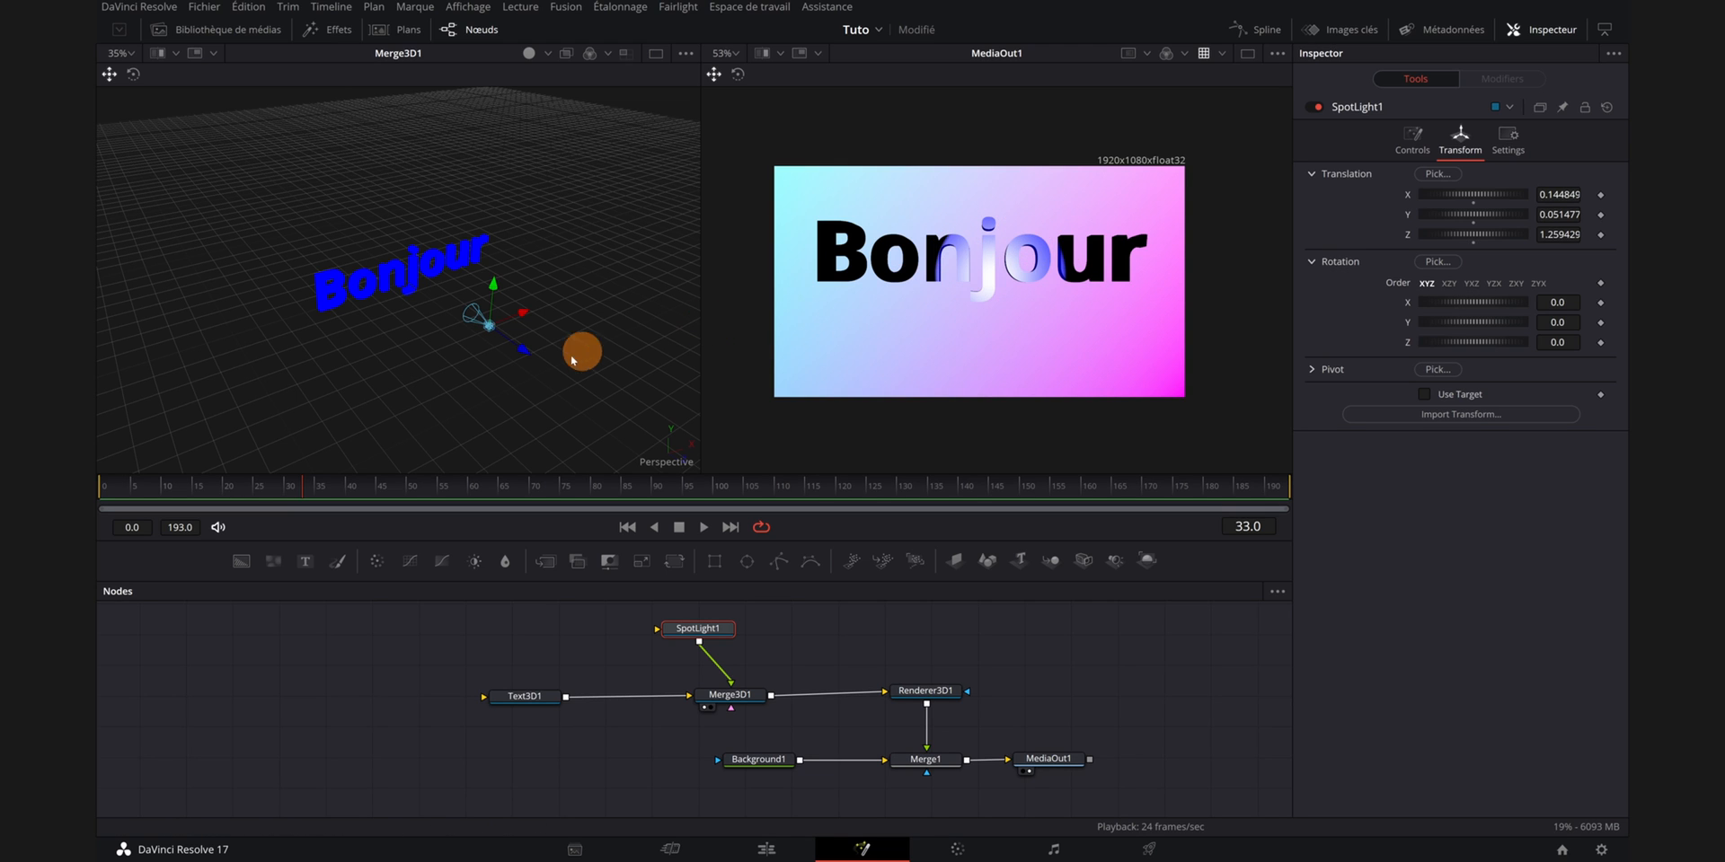
pyautogui.moveTo(489, 331); pyautogui.dragTo(433, 325)
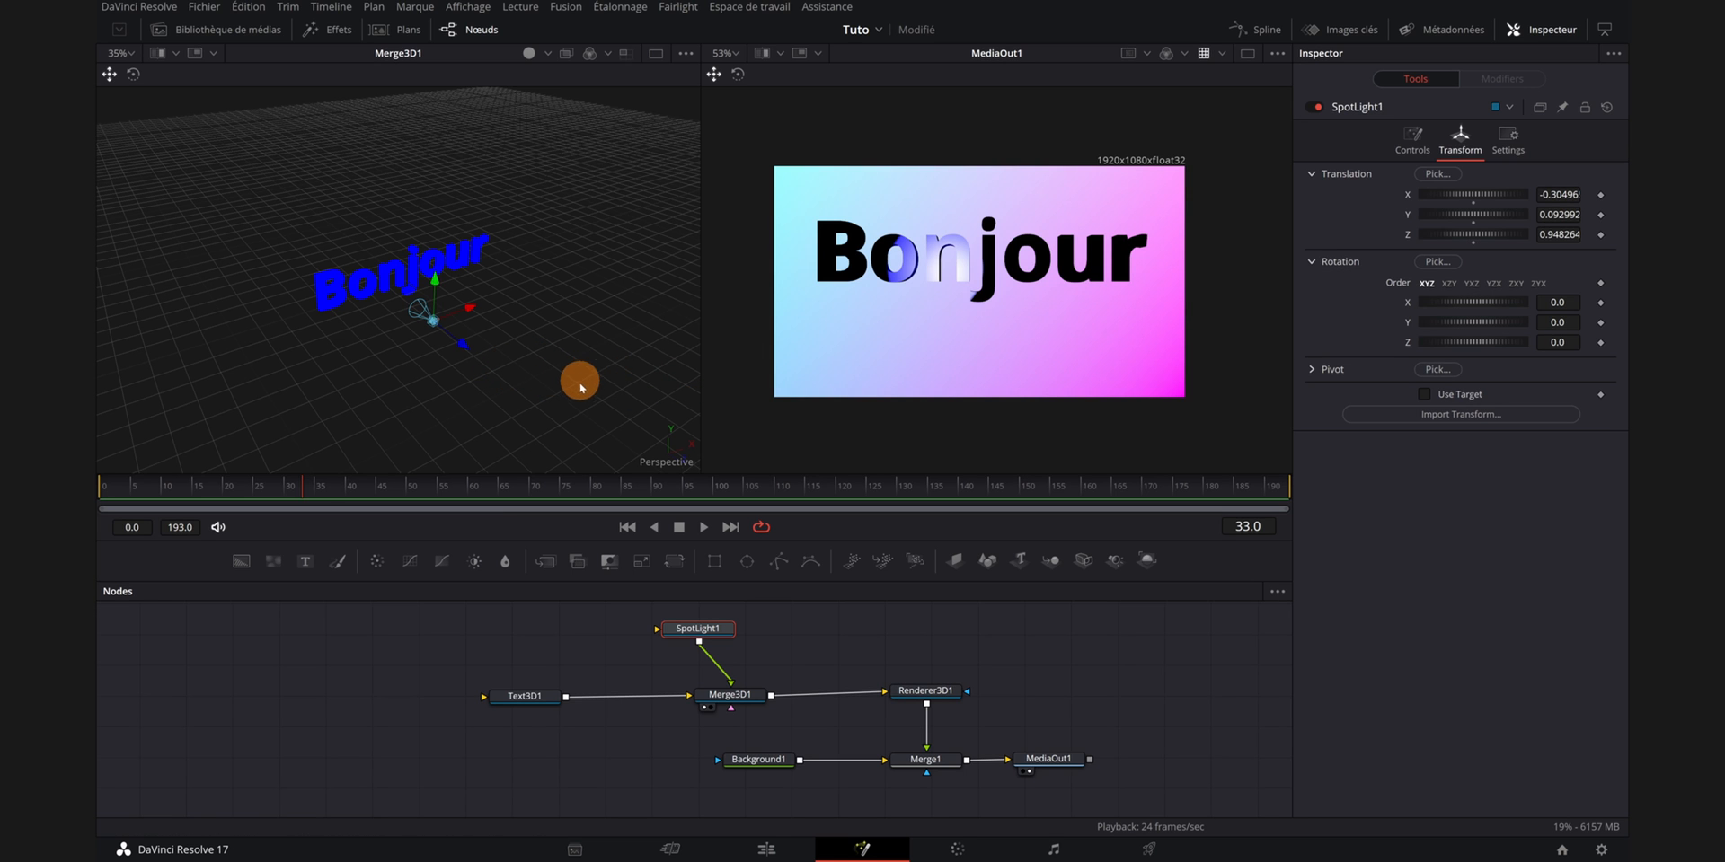
pyautogui.moveTo(586, 382); pyautogui.dragTo(539, 381)
pyautogui.moveTo(701, 316); pyautogui.dragTo(806, 323)
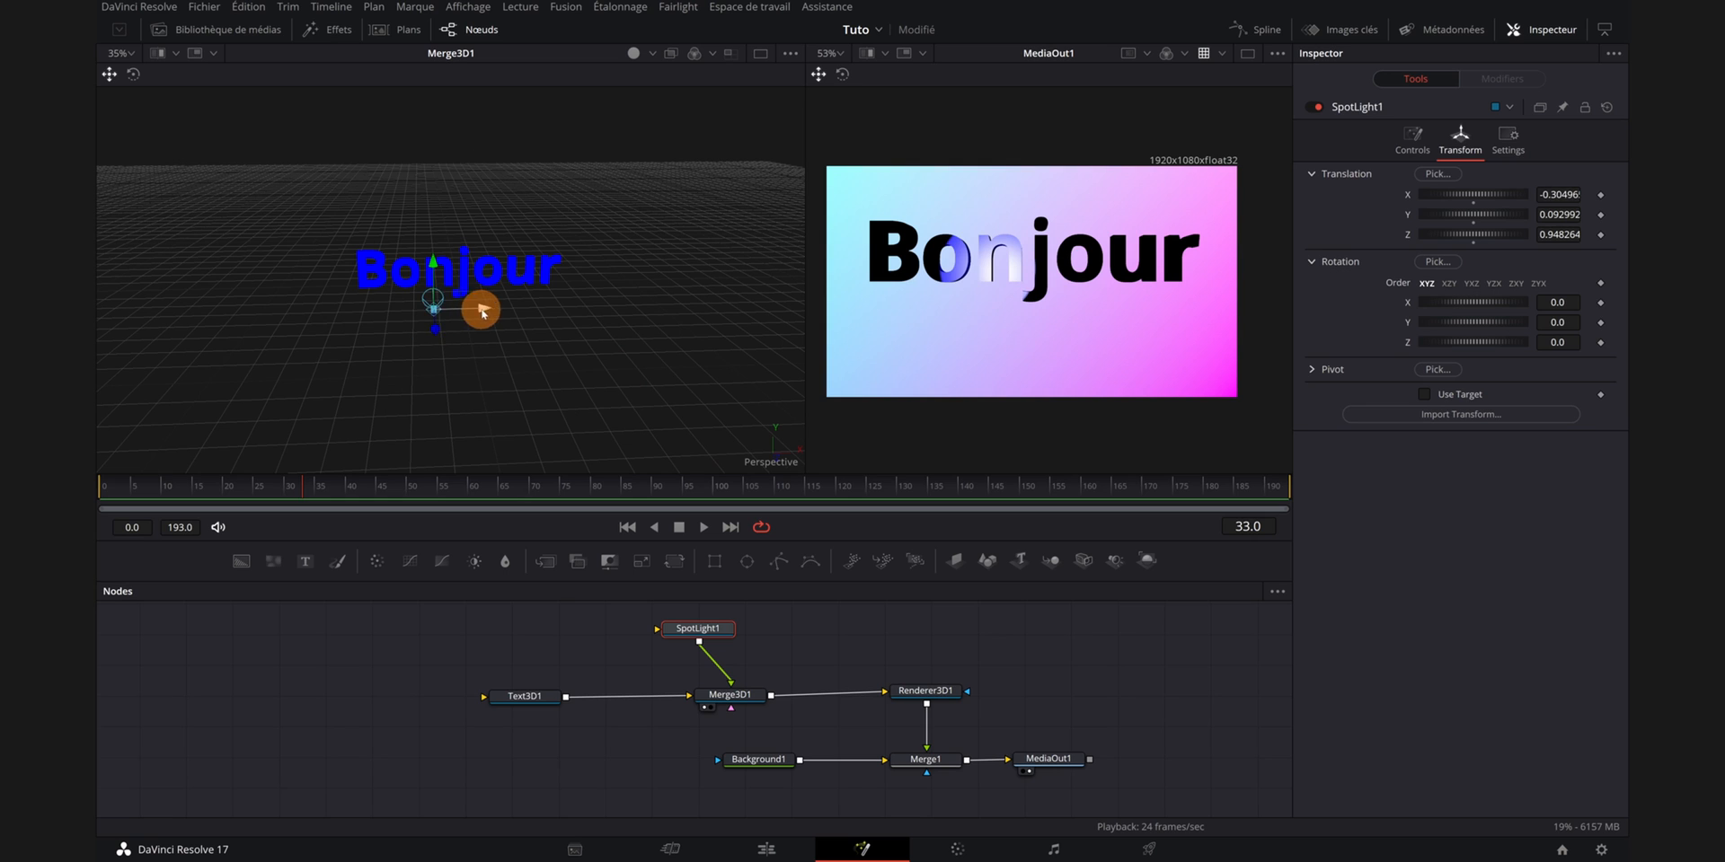
pyautogui.moveTo(481, 305); pyautogui.dragTo(489, 446)
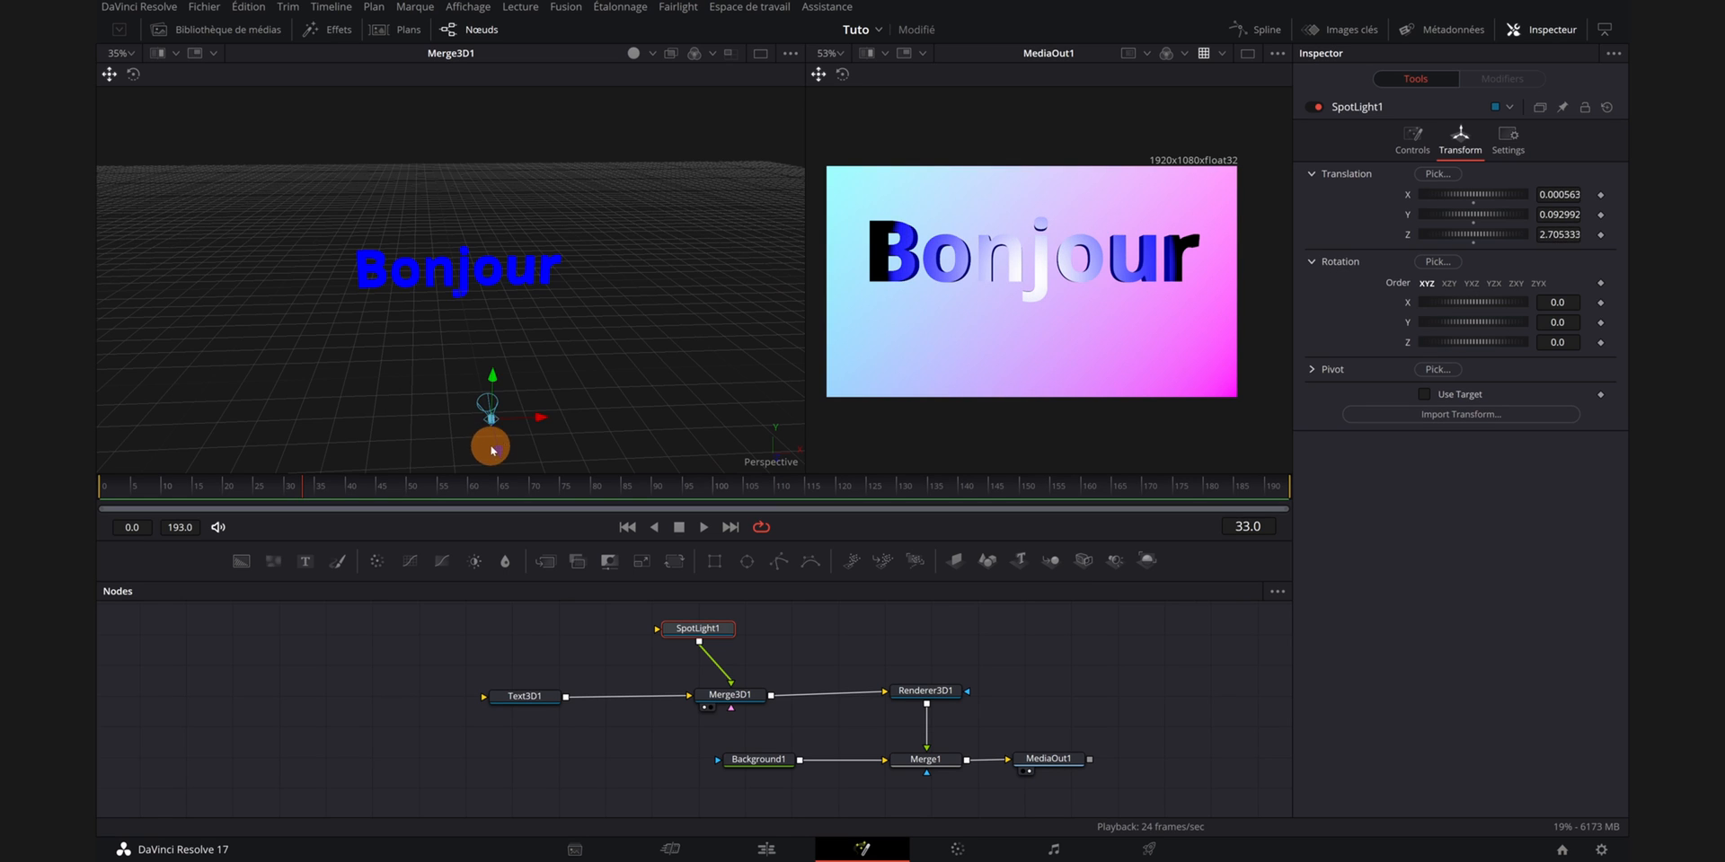
pyautogui.moveTo(492, 378); pyautogui.dragTo(501, 190)
pyautogui.moveTo(617, 389); pyautogui.dragTo(551, 389)
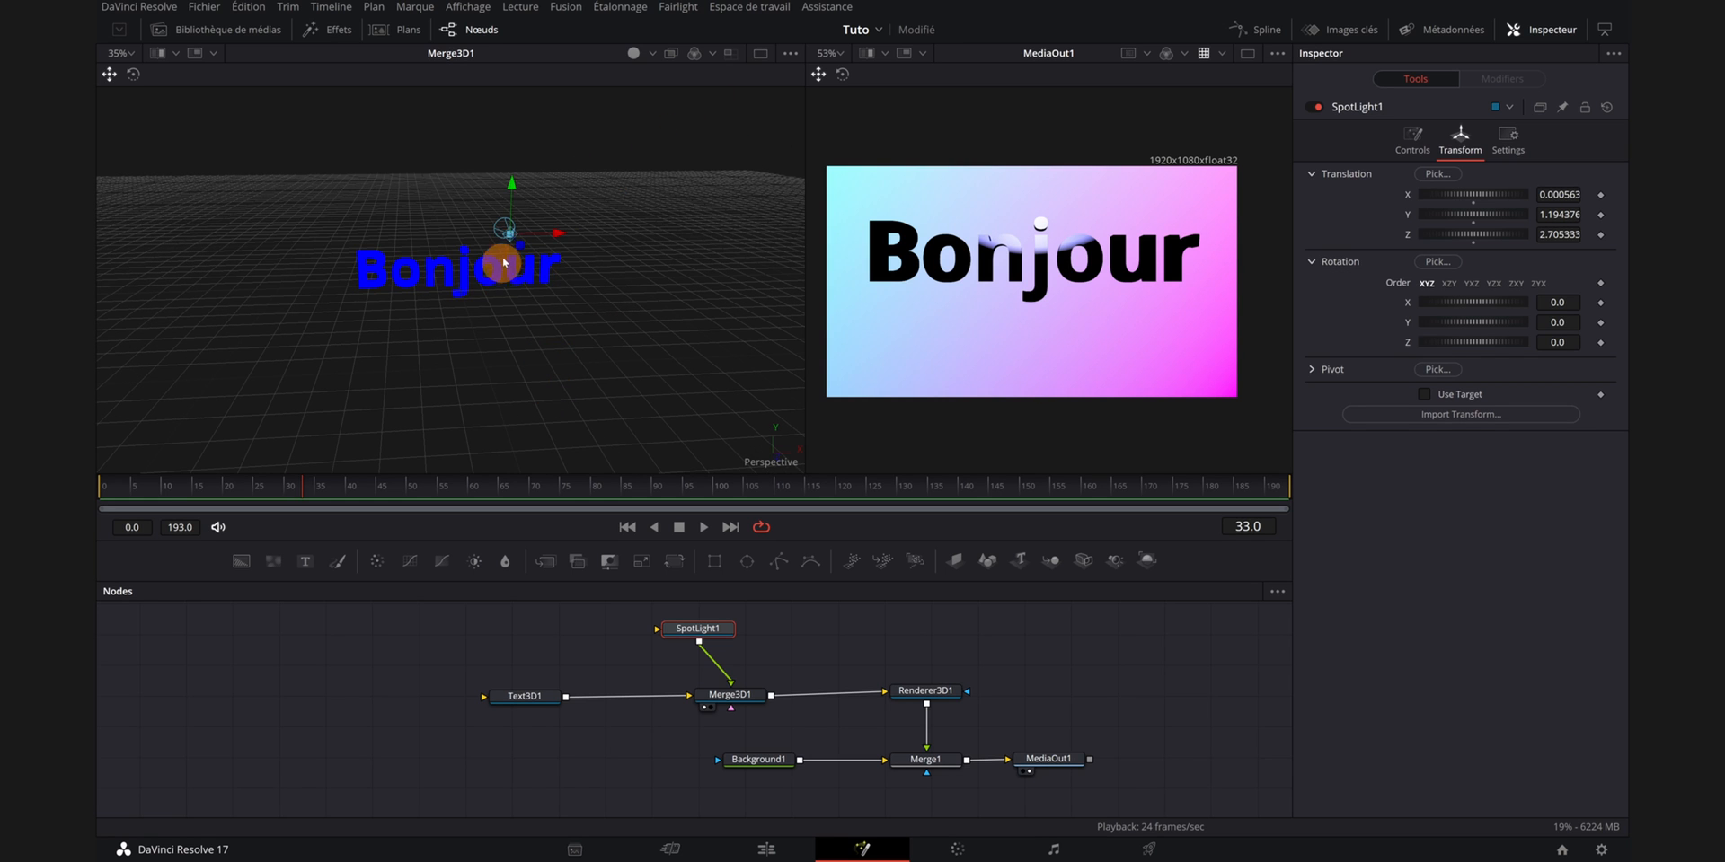
pyautogui.moveTo(515, 239); pyautogui.dragTo(540, 278)
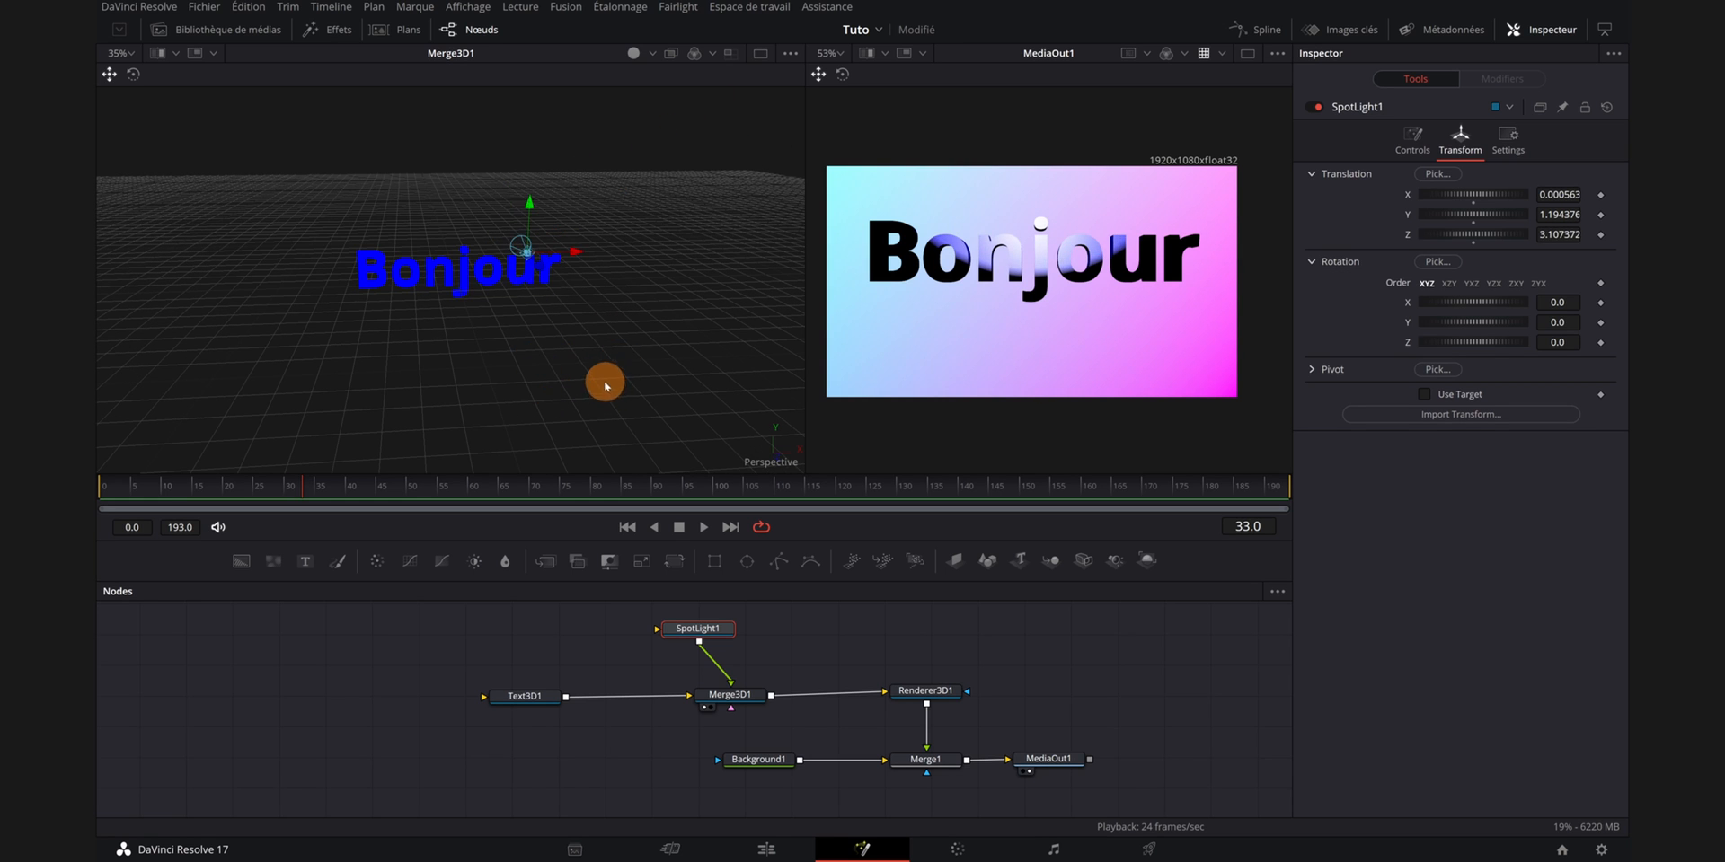
pyautogui.moveTo(604, 380); pyautogui.dragTo(596, 396)
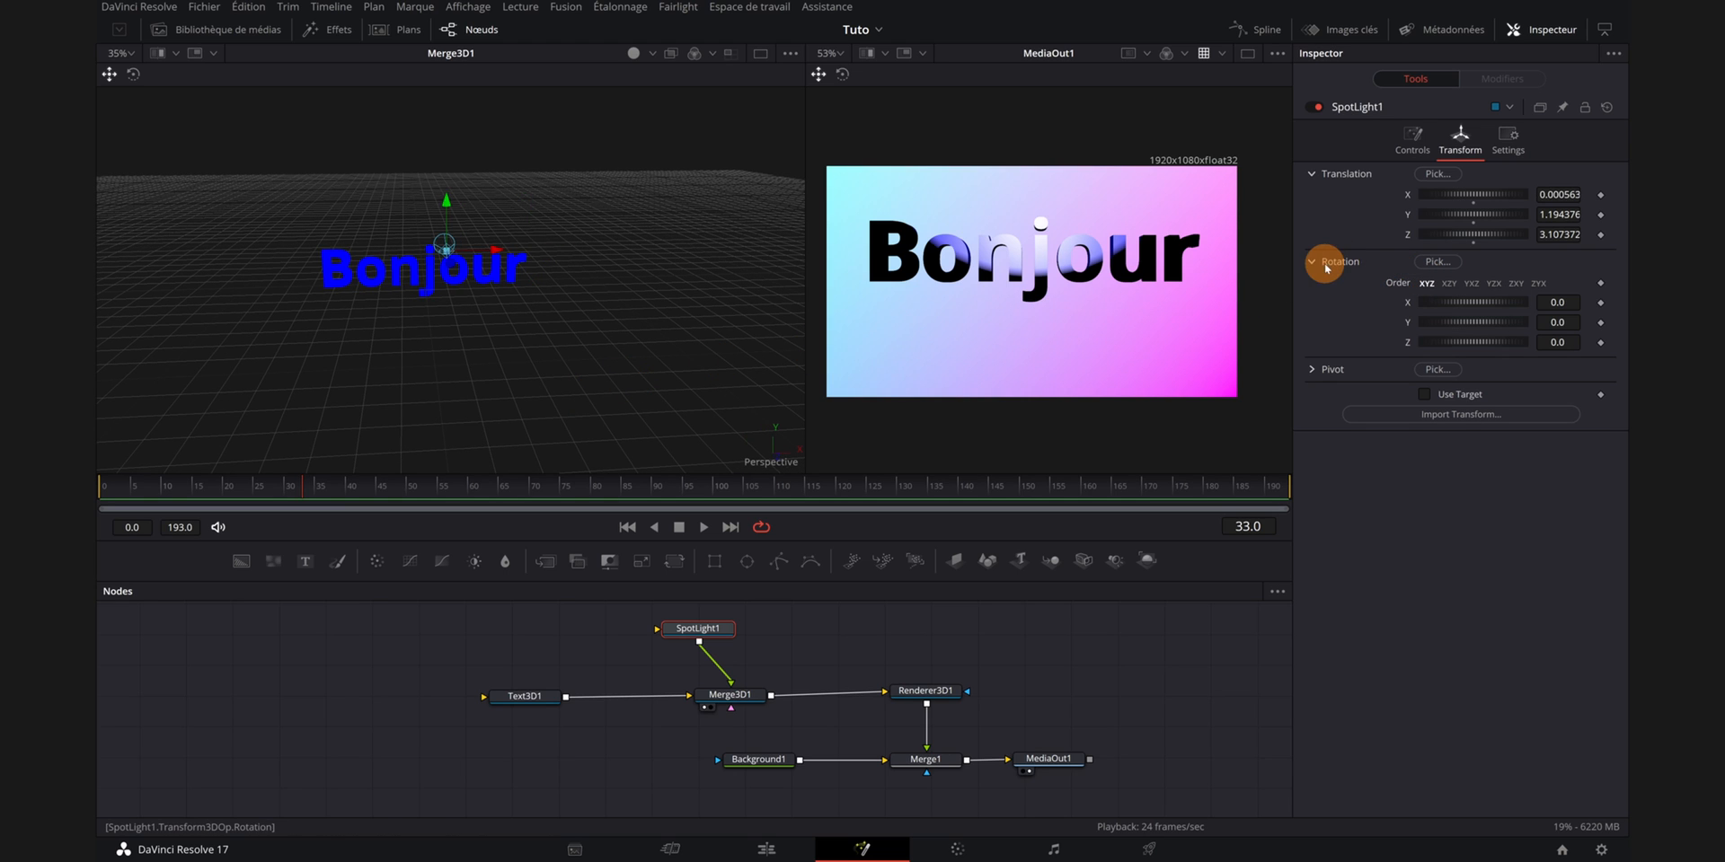
# - Tilt the spotlight to an X rotation of about -20.9 and return to its light controls
pyautogui.moveTo(1488, 304); pyautogui.dragTo(1477, 303)
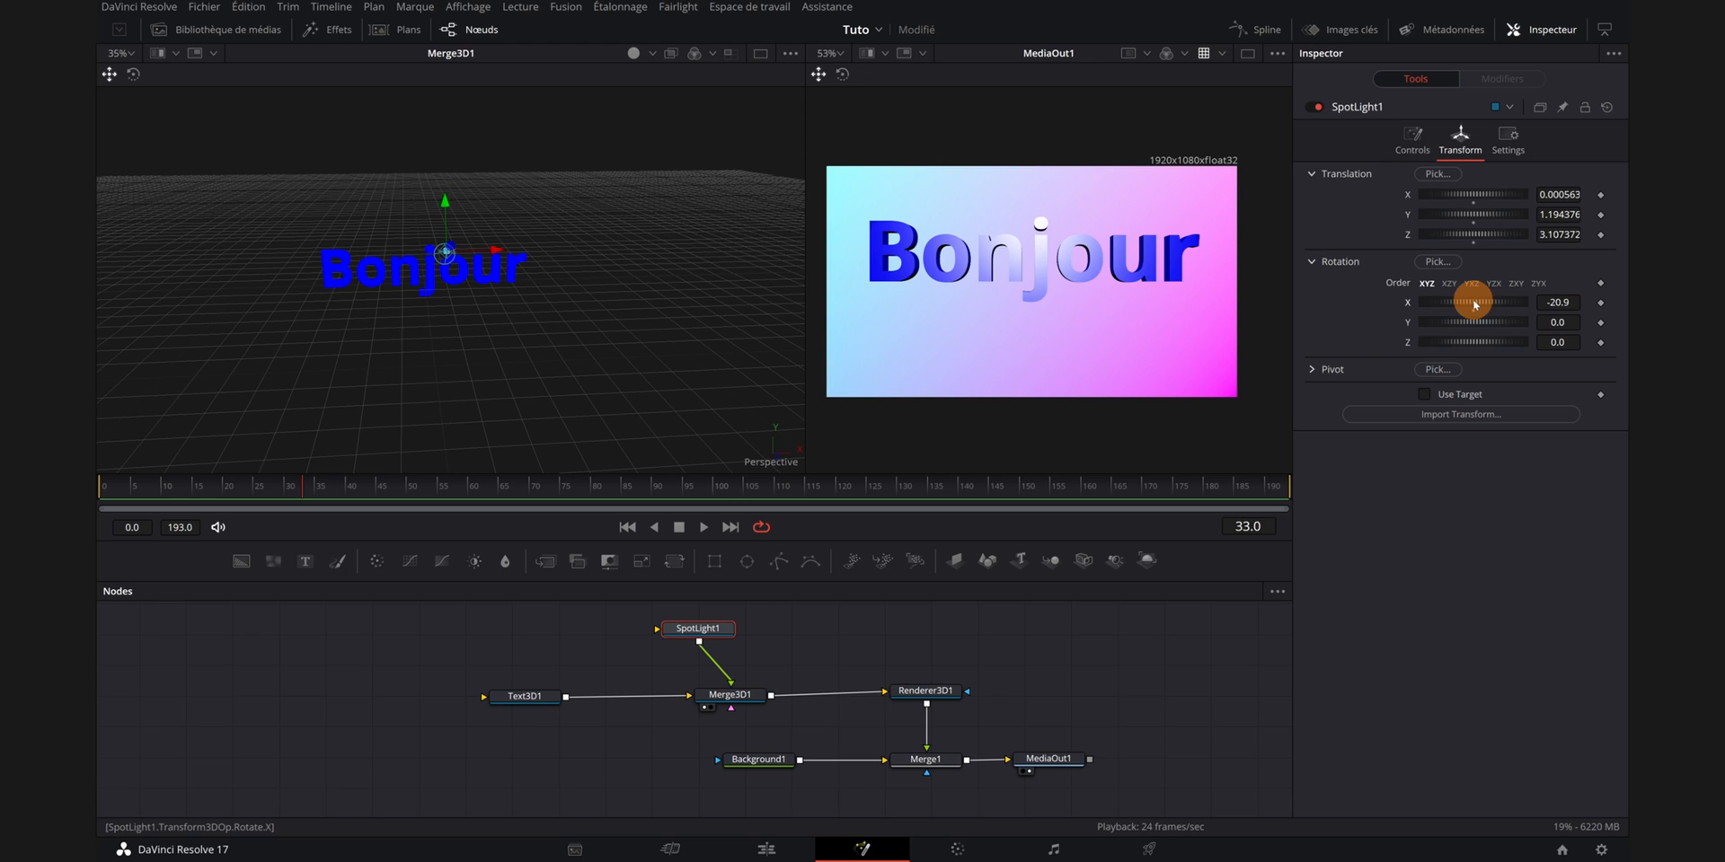
pyautogui.click(1411, 140)
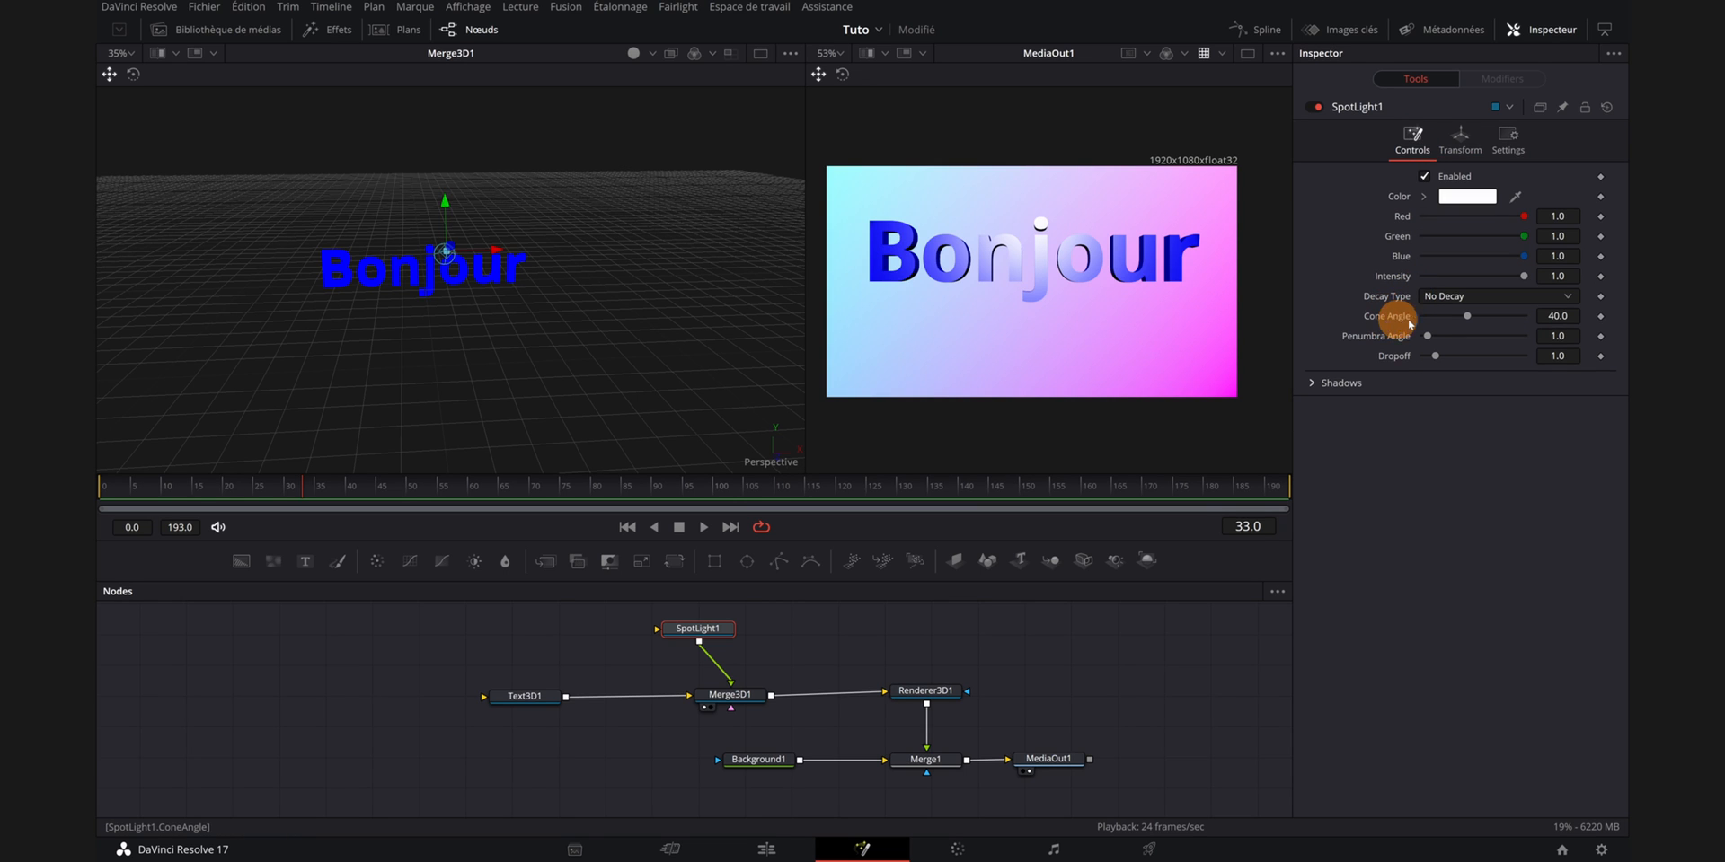
# - Lower the spotlight's intensity to about 0.835
pyautogui.moveTo(683, 338); pyautogui.dragTo(736, 339)
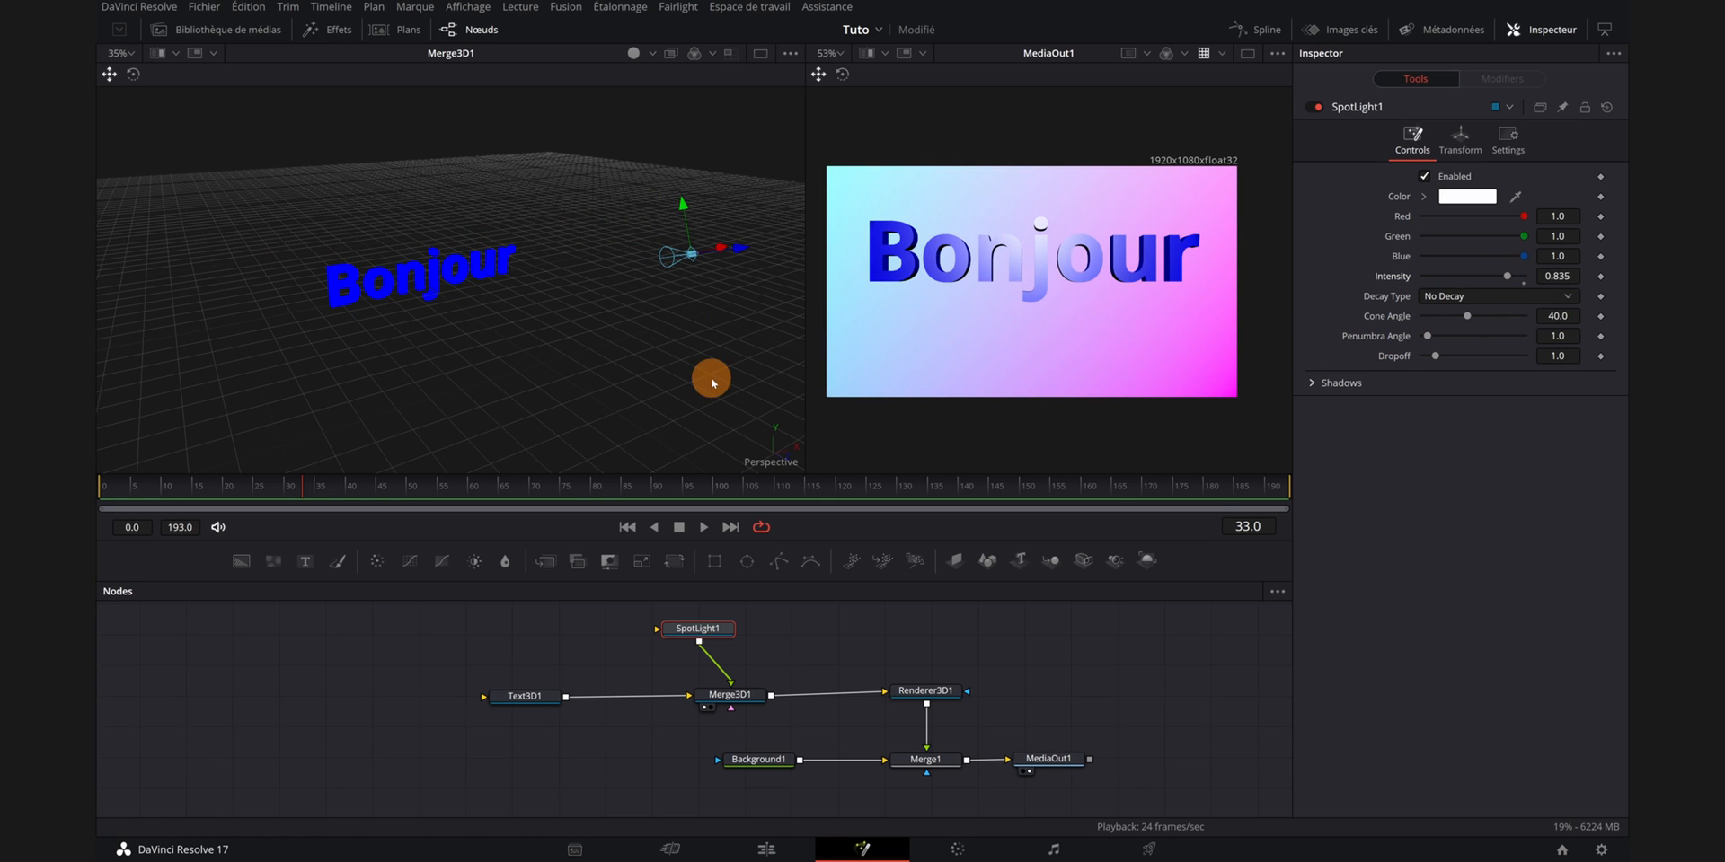
pyautogui.moveTo(662, 369); pyautogui.dragTo(530, 362)
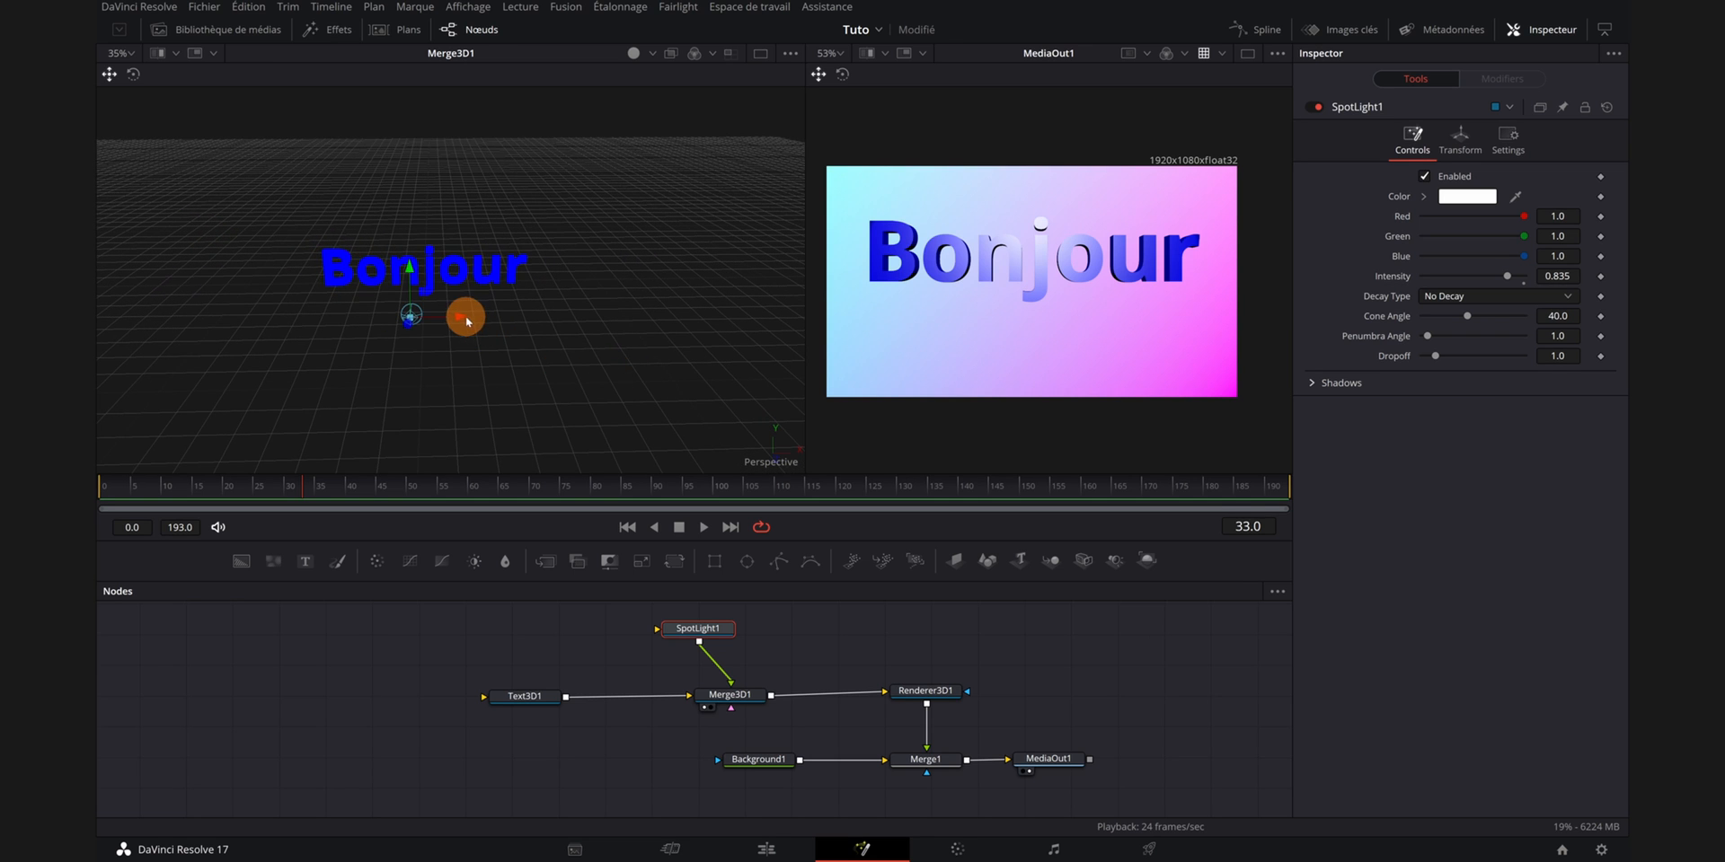
pyautogui.moveTo(454, 316); pyautogui.dragTo(339, 324)
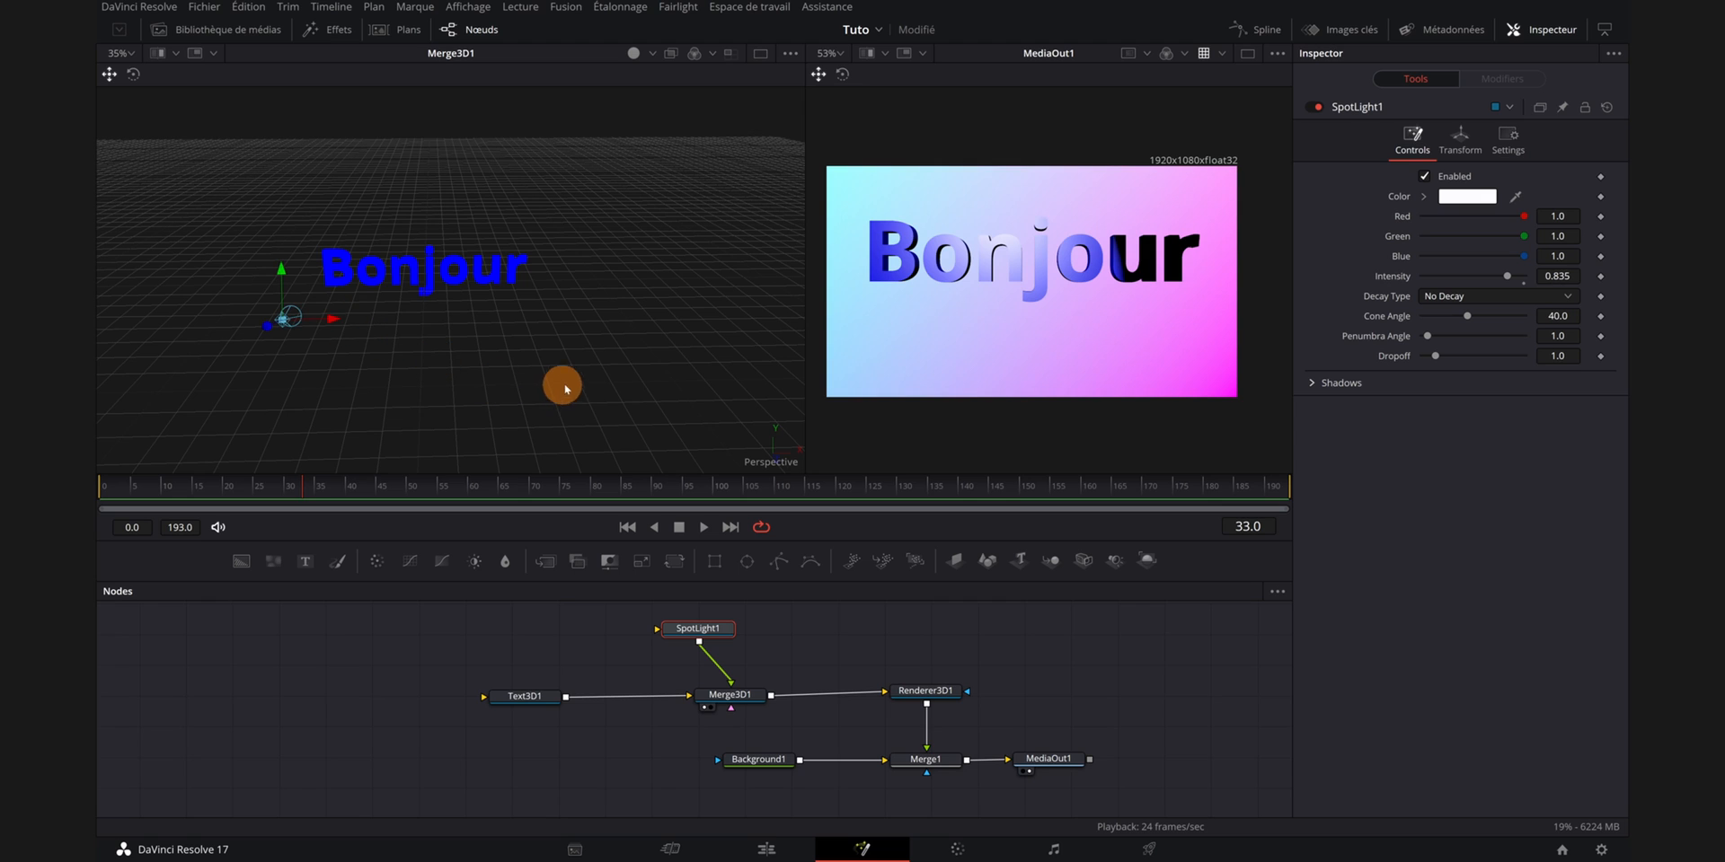
# - Rotate the spotlight to a Y rotation of about -13.0
pyautogui.click(1460, 136)
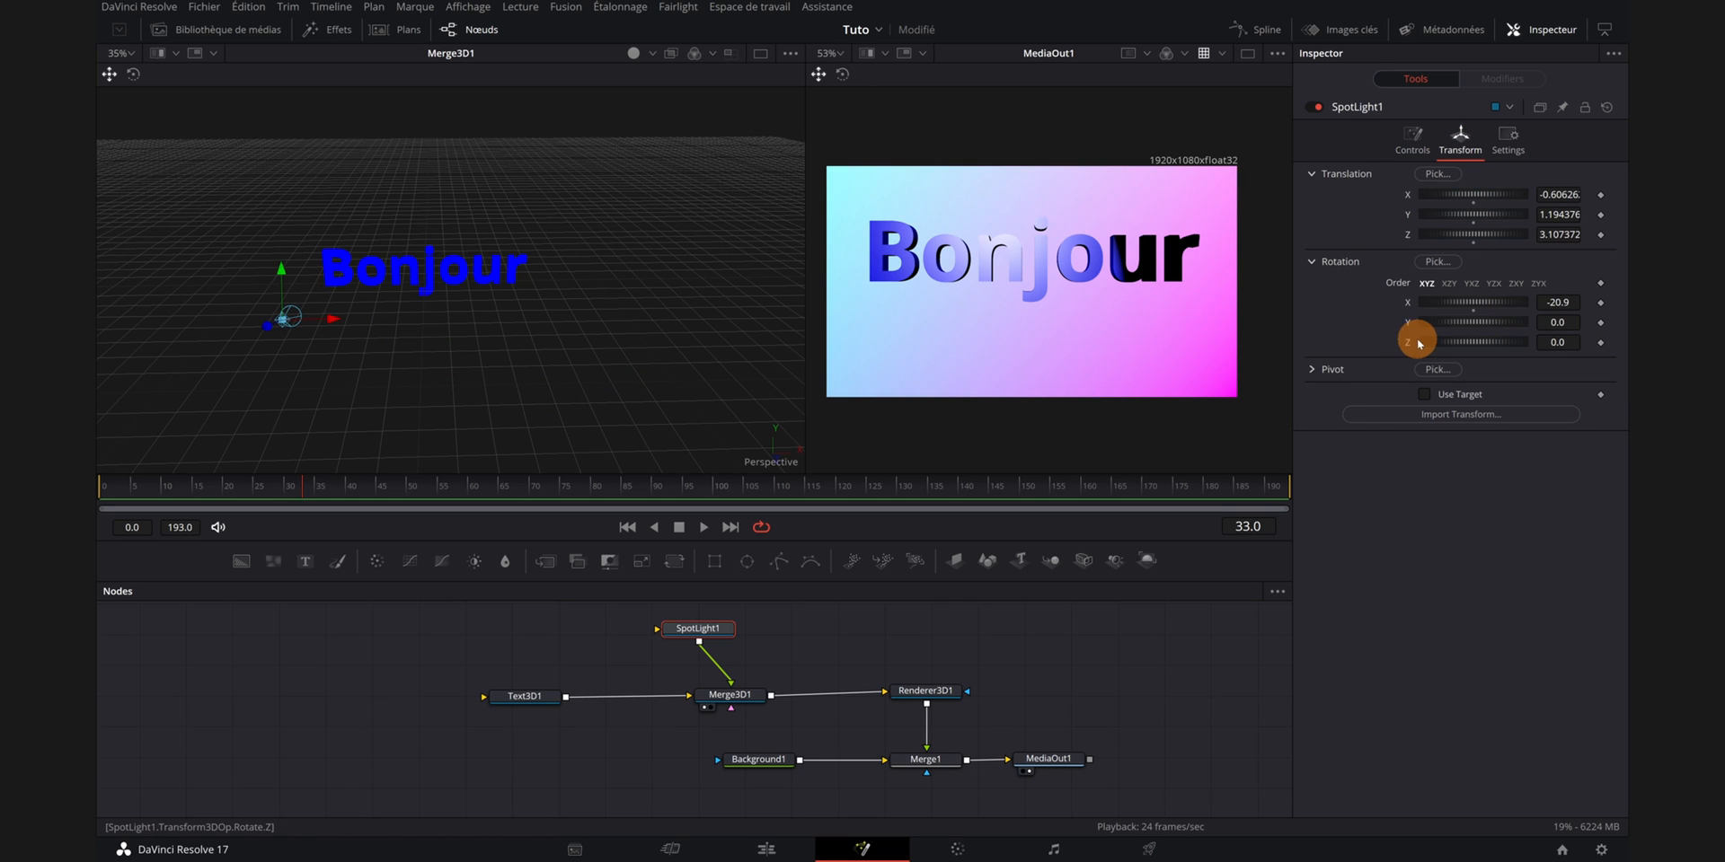
pyautogui.moveTo(1473, 323); pyautogui.dragTo(1468, 324)
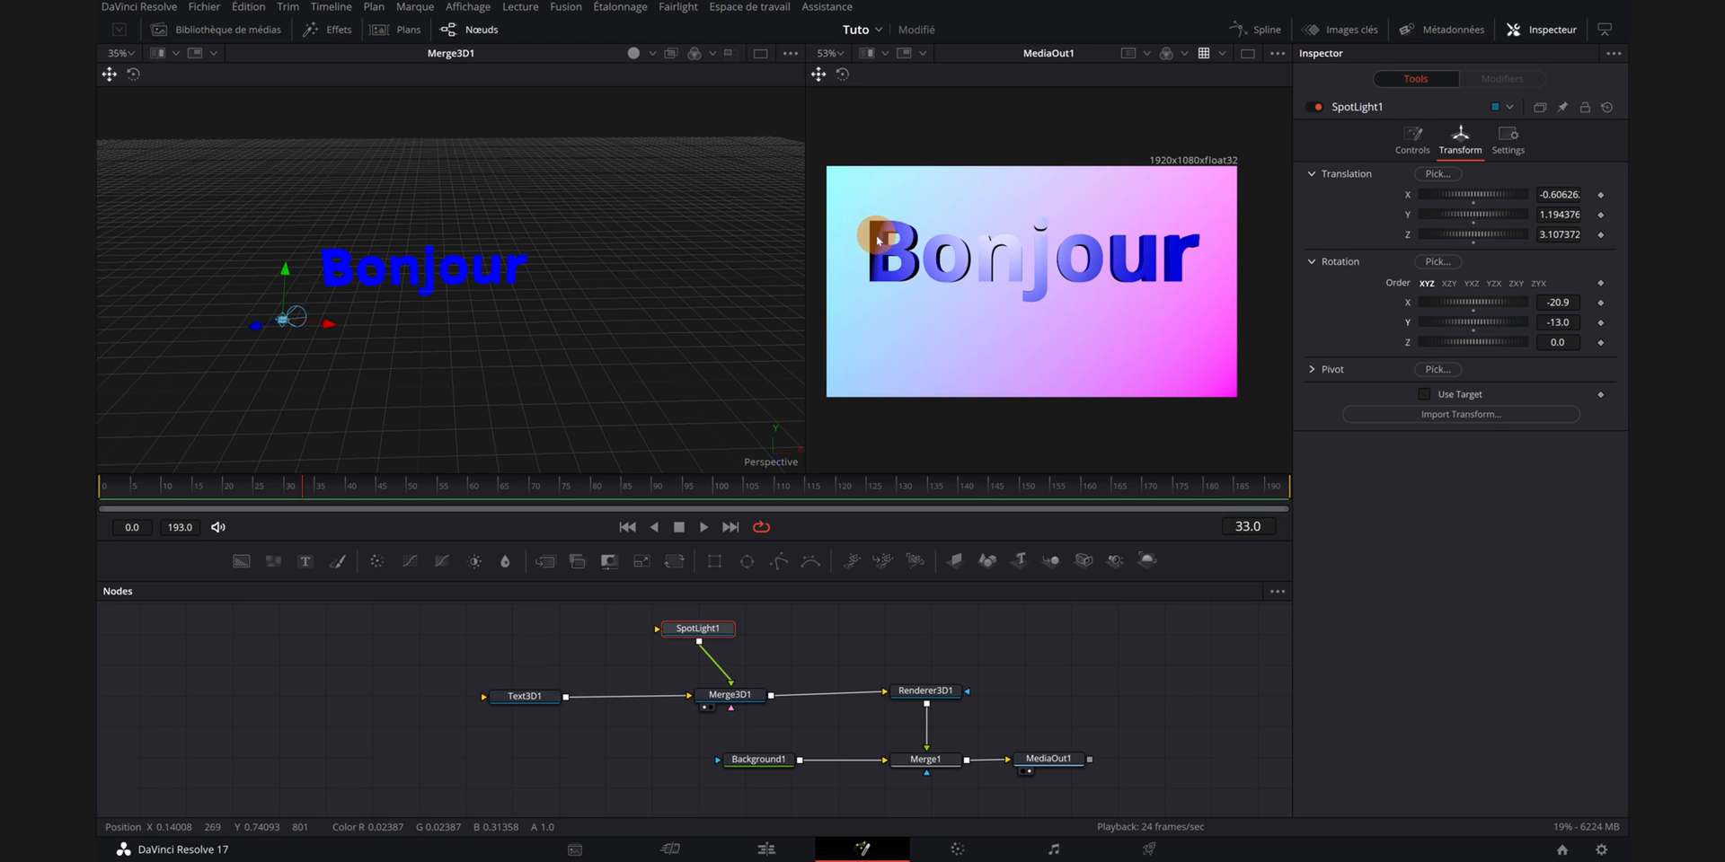
# - Widen the spotlight's cone angle to about 46.06
pyautogui.click(1414, 142)
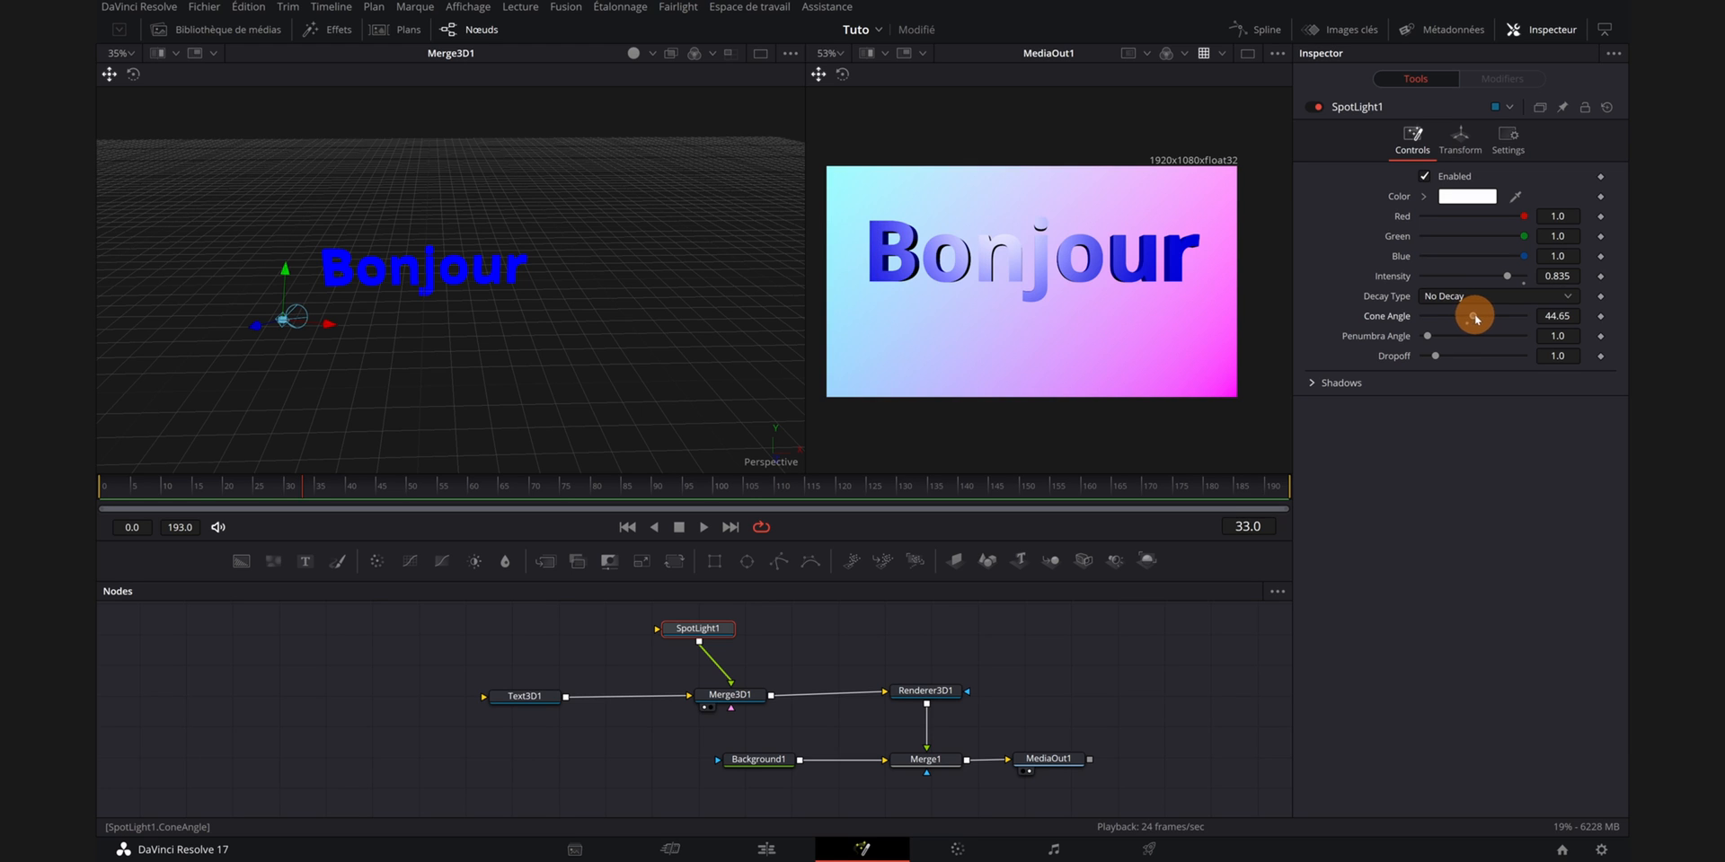
pyautogui.moveTo(1475, 316); pyautogui.dragTo(1478, 316)
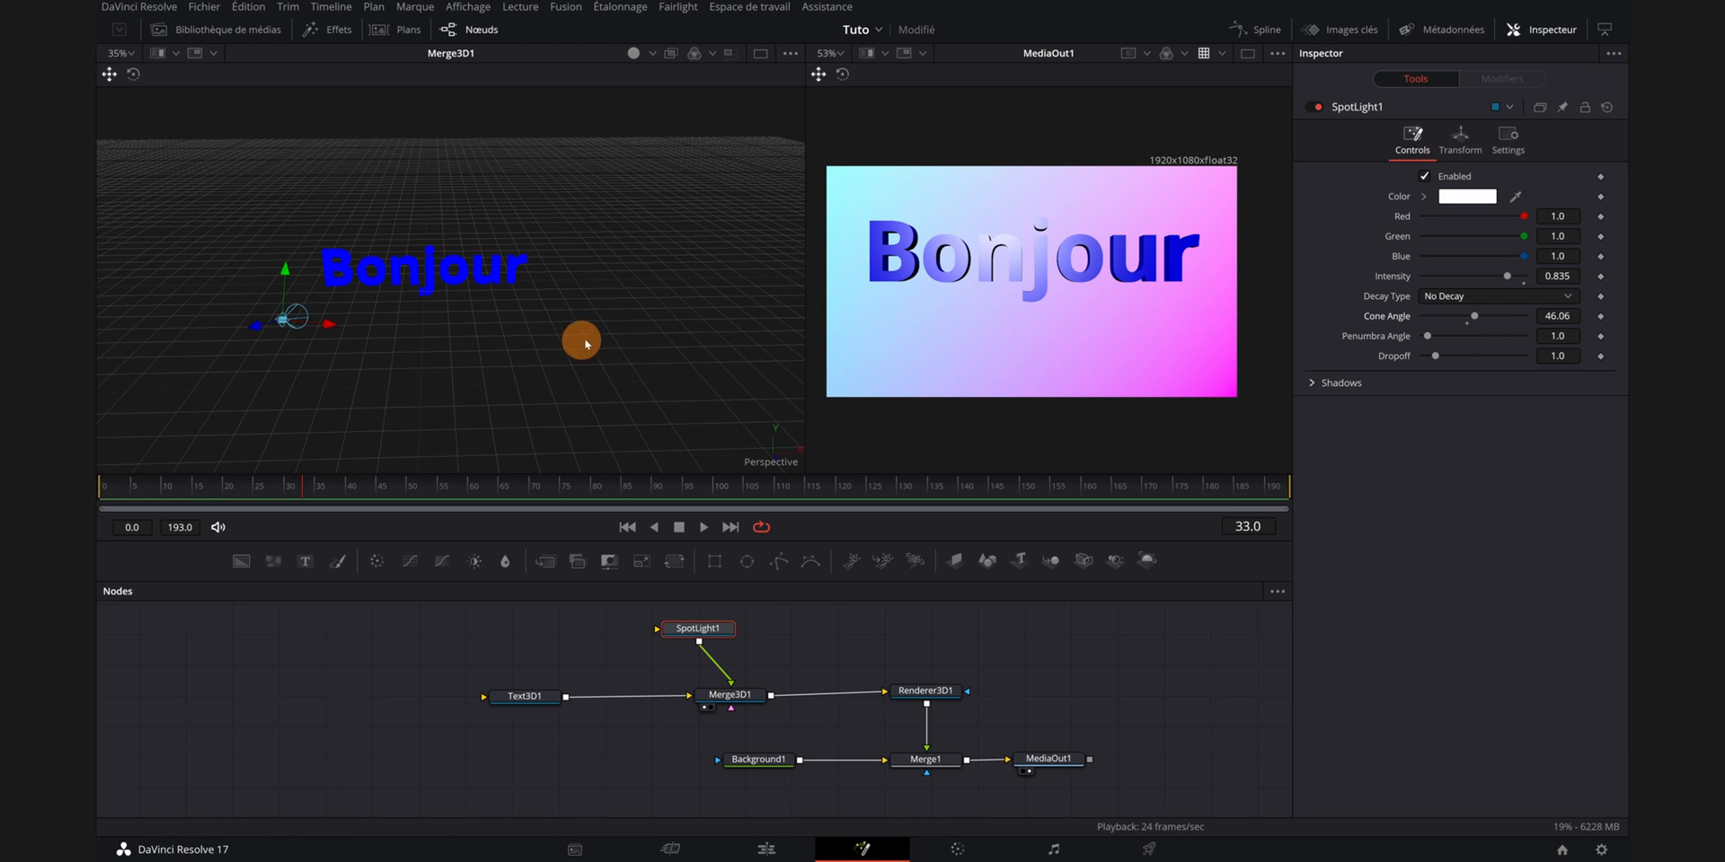
pyautogui.moveTo(586, 345); pyautogui.dragTo(661, 442)
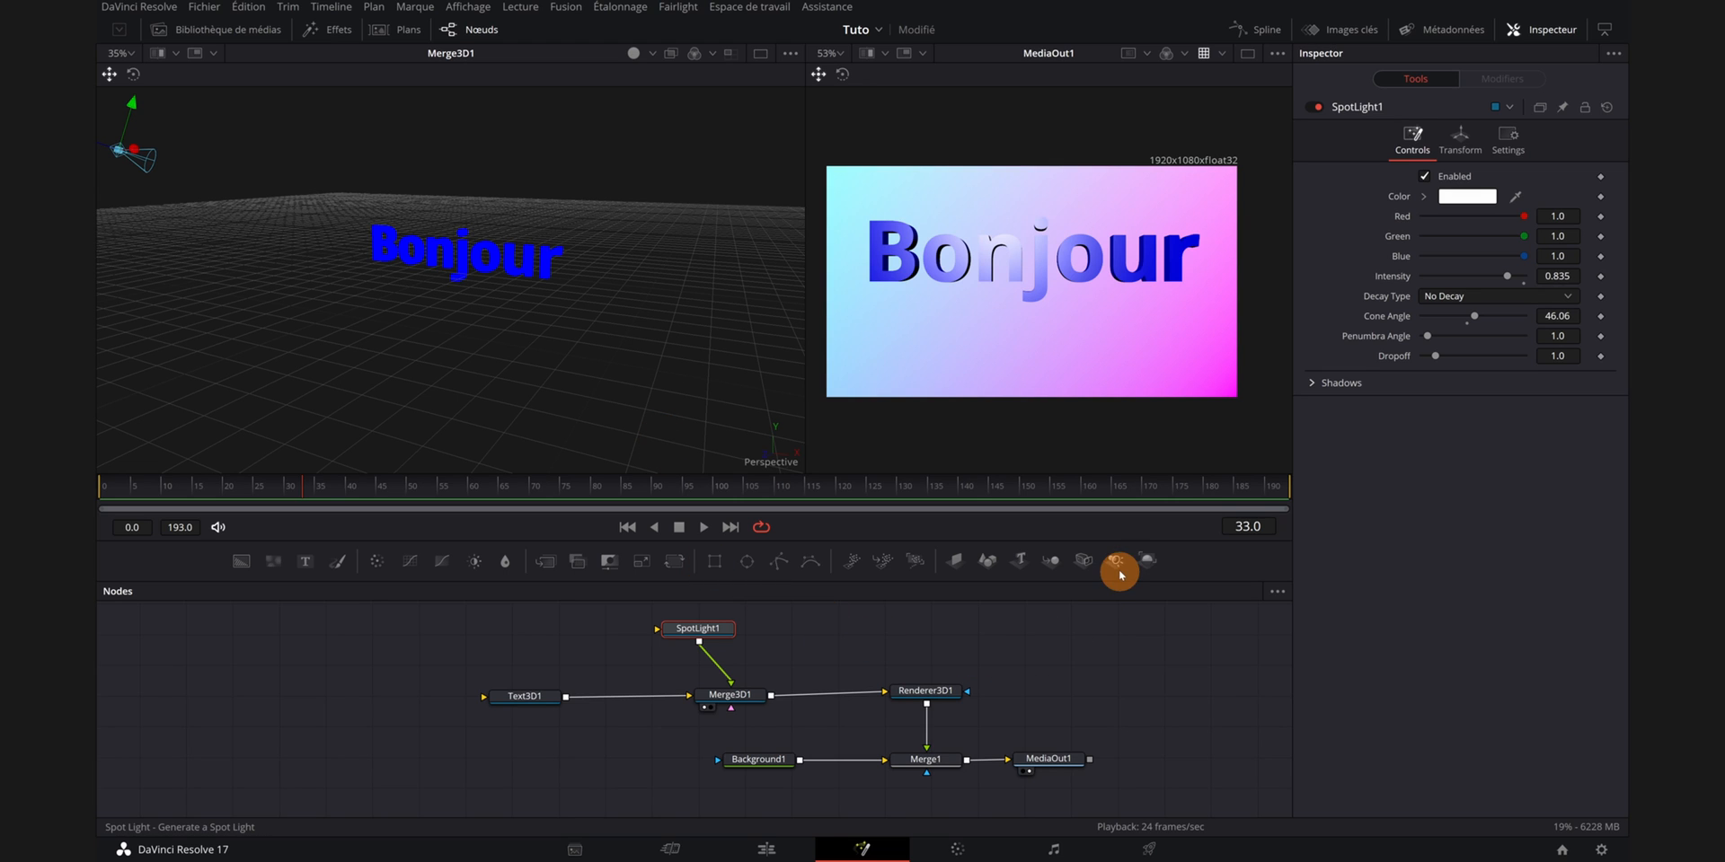
# - Add a second Spot Light node, connect it to the Merge3D node and select it
pyautogui.moveTo(1115, 564); pyautogui.dragTo(724, 697)
pyautogui.moveTo(683, 634); pyautogui.dragTo(663, 642)
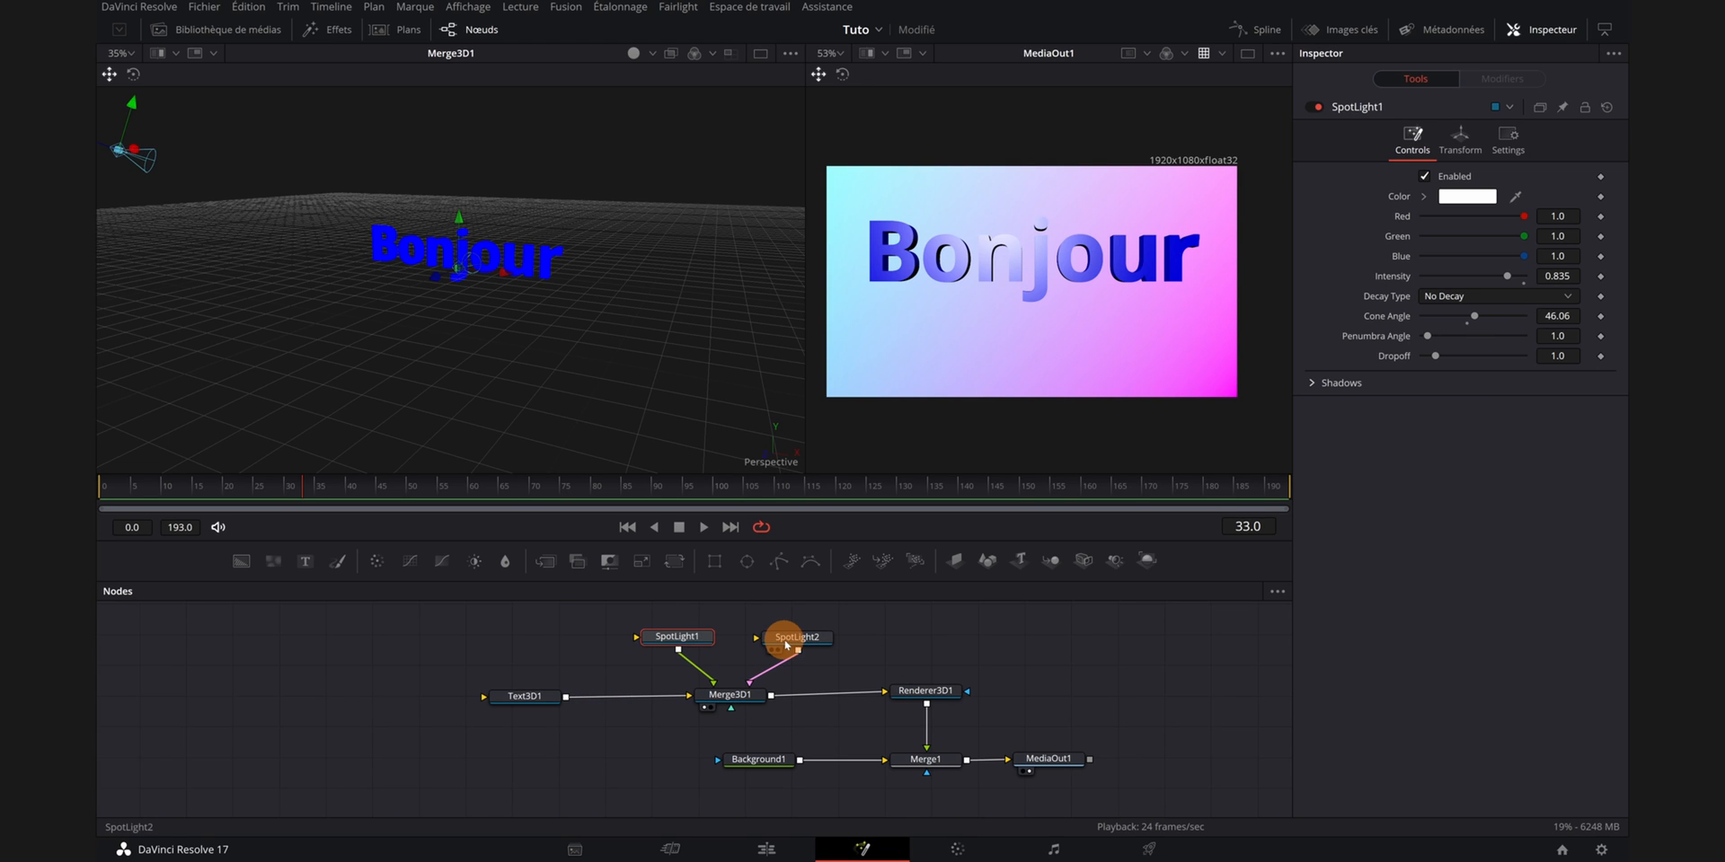
pyautogui.click(792, 642)
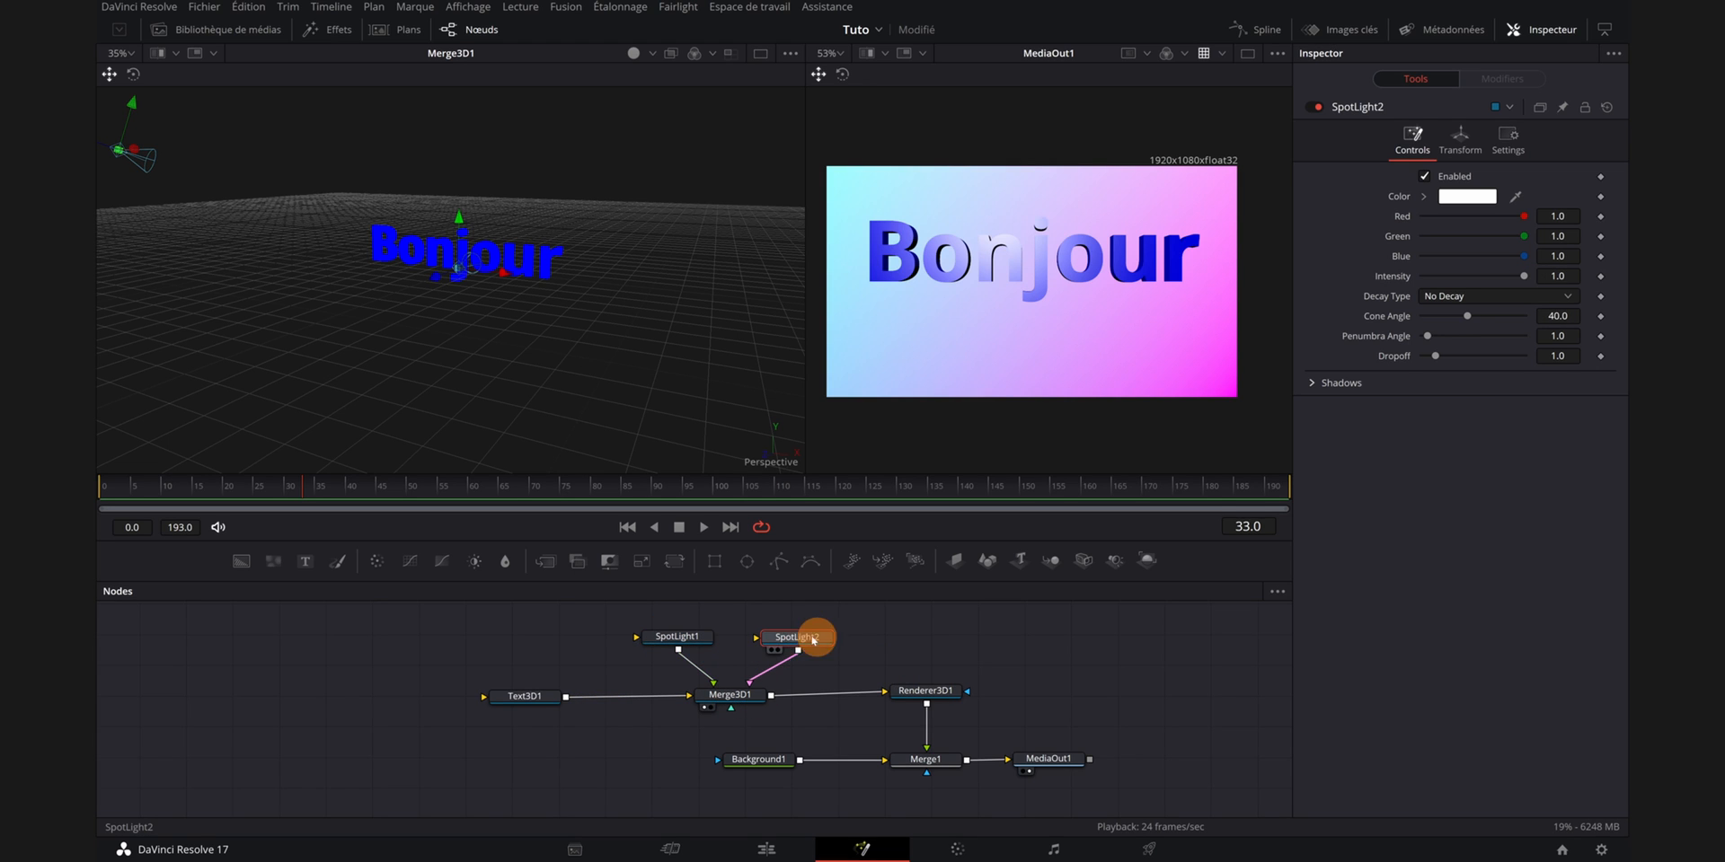
# - Position the second spotlight behind the text at Y rotation 167, and tilt its X rotation to about -5.2
pyautogui.moveTo(595, 368); pyautogui.dragTo(470, 377)
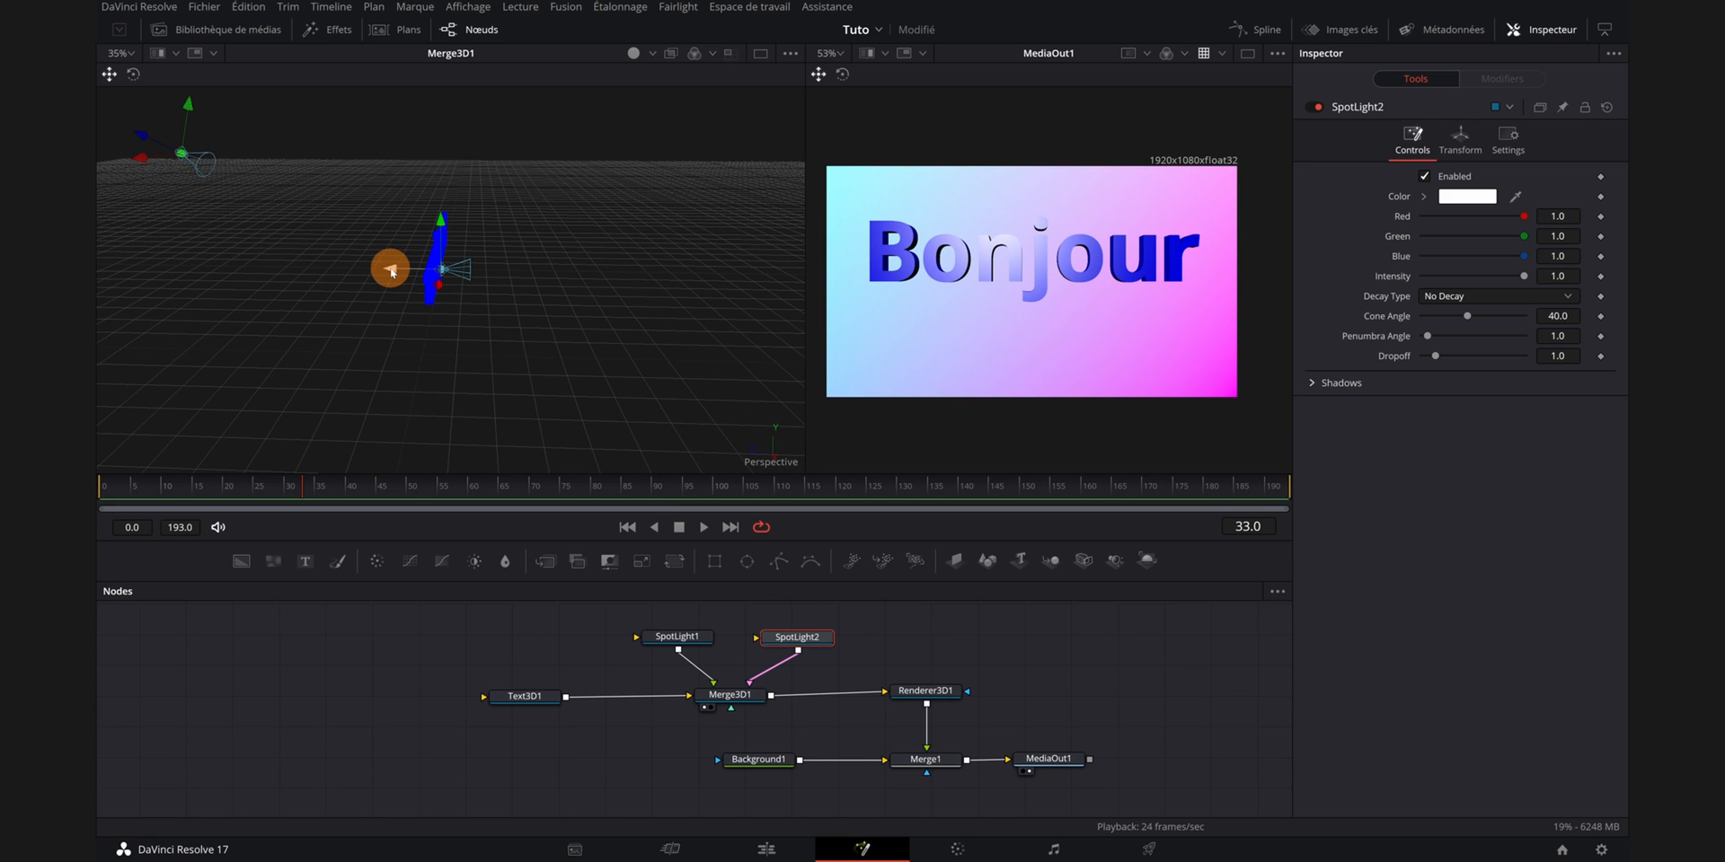
pyautogui.moveTo(391, 269); pyautogui.dragTo(583, 284)
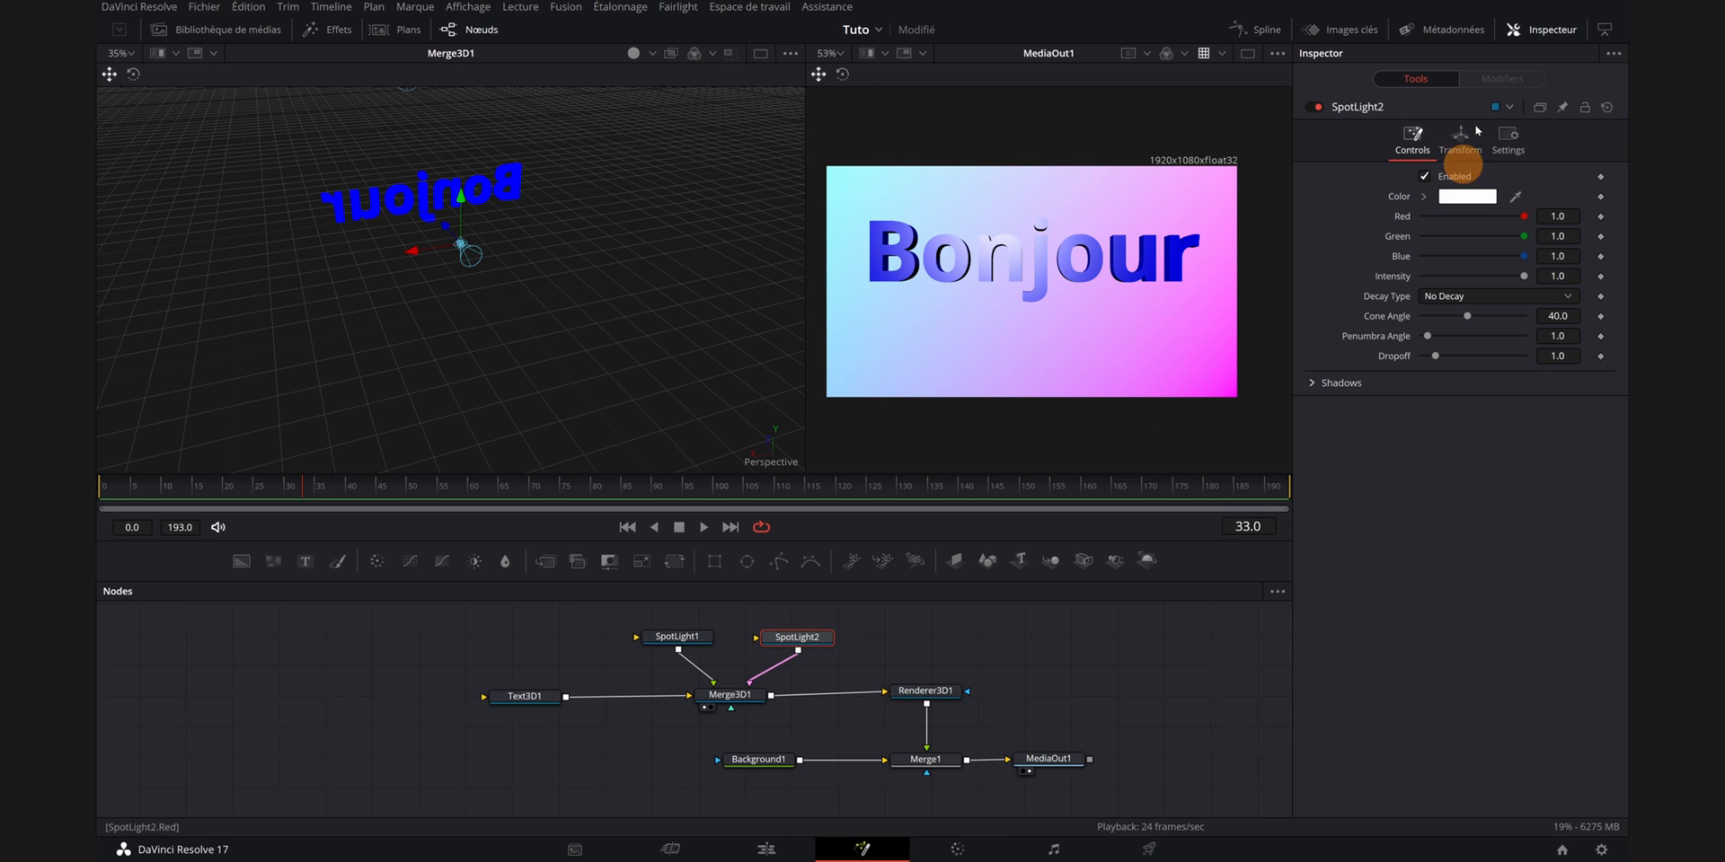
pyautogui.click(1462, 142)
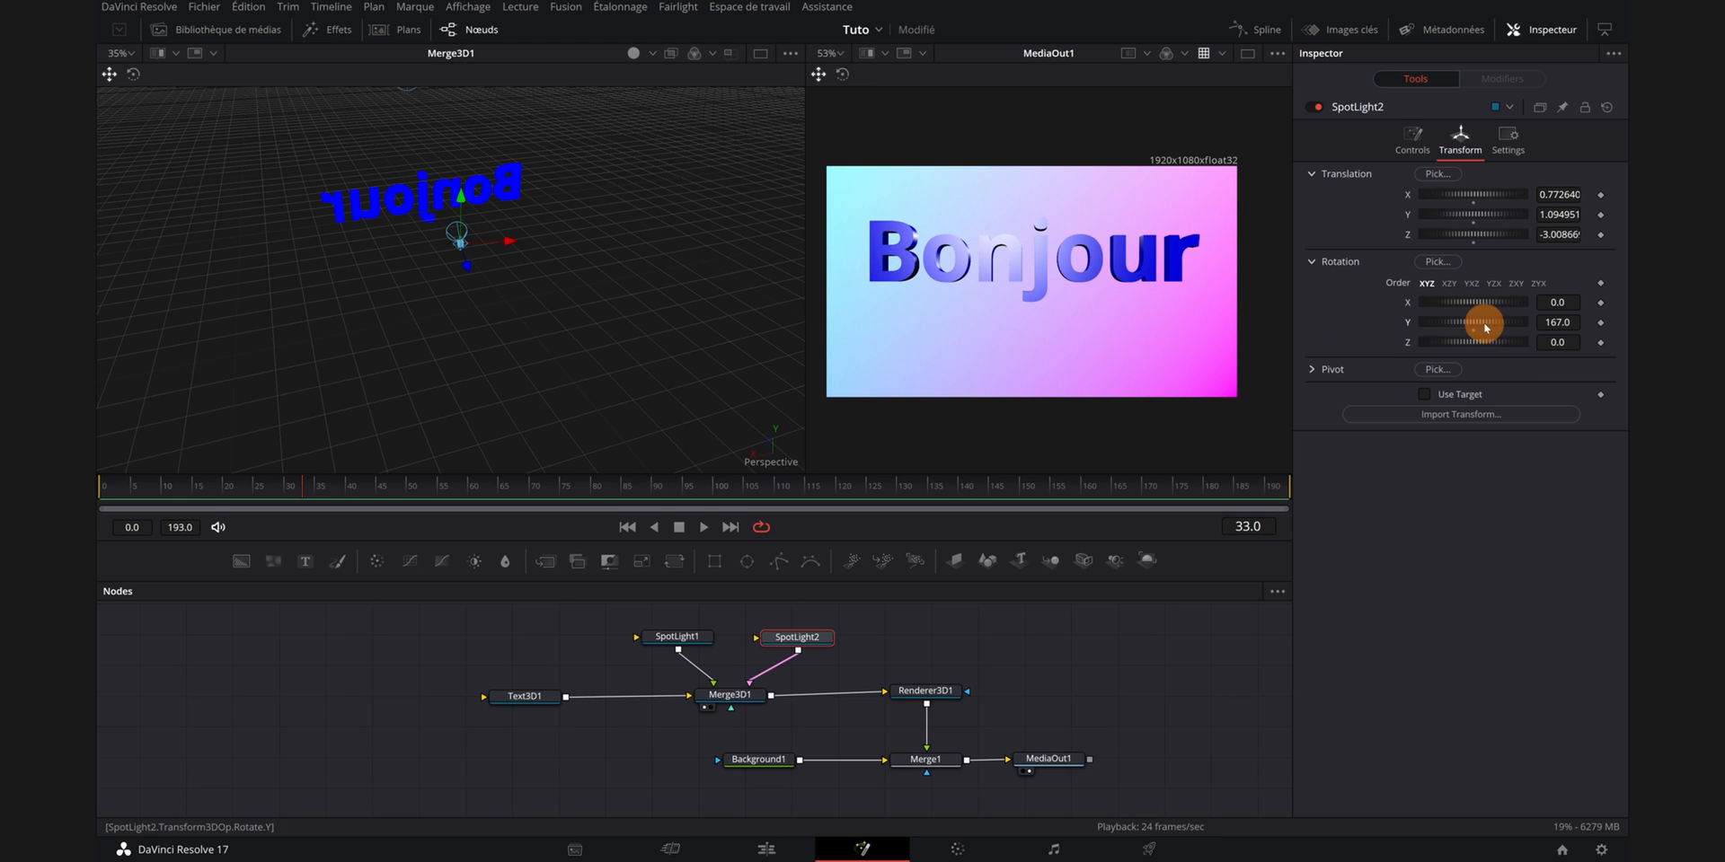
pyautogui.moveTo(1485, 325); pyautogui.dragTo(1480, 324)
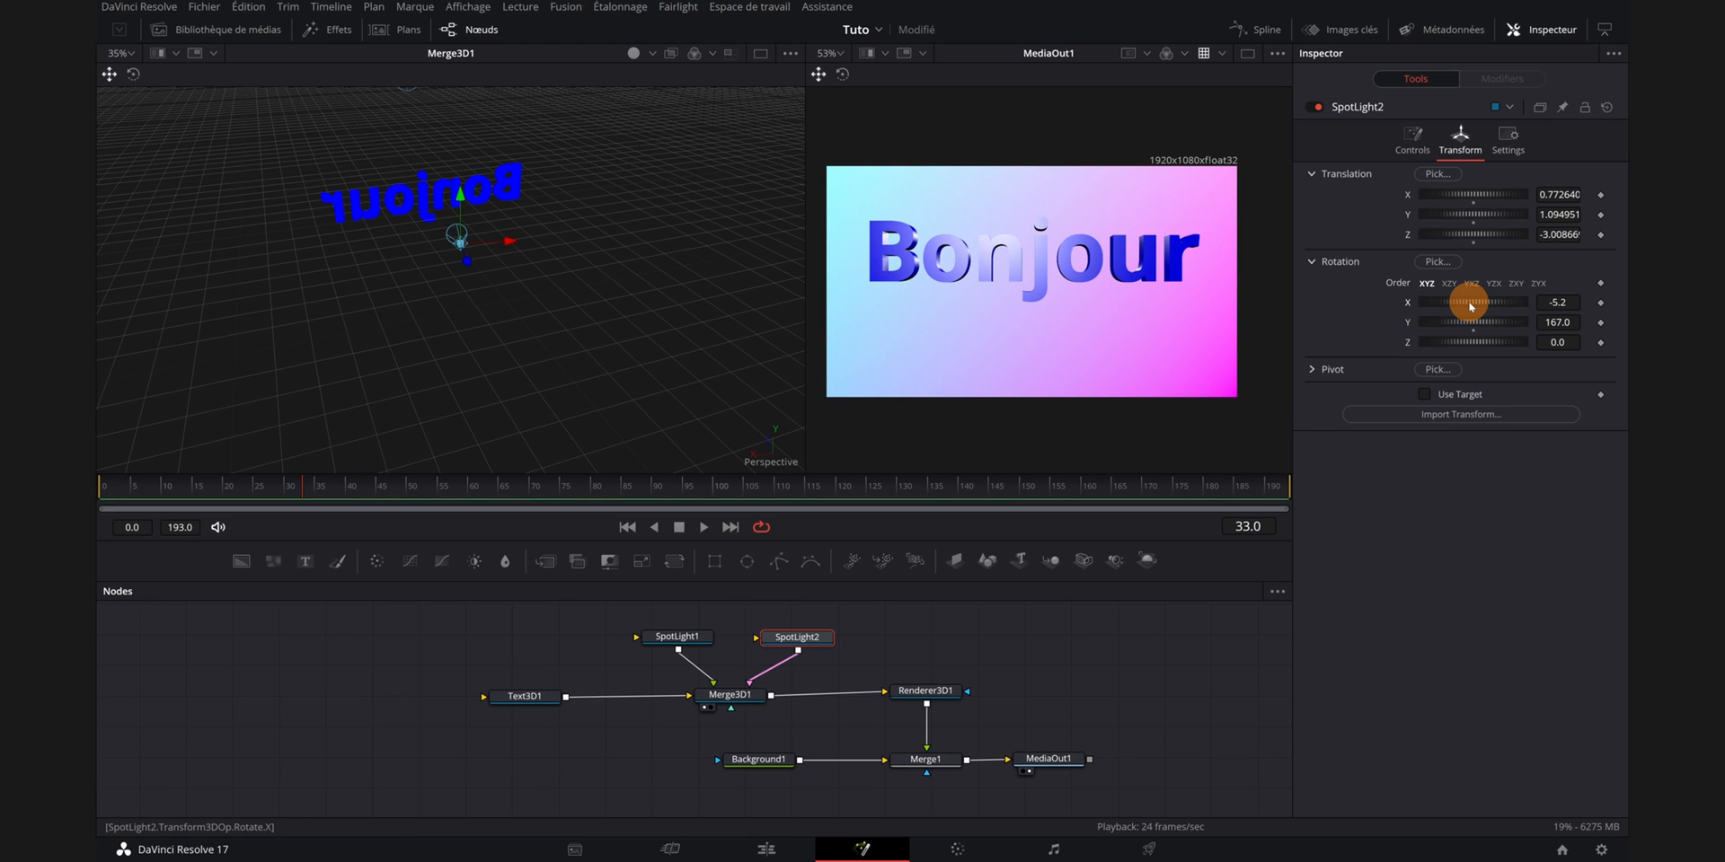
# - Narrow the second spotlight's cone angle to about 36.85
pyautogui.click(1412, 136)
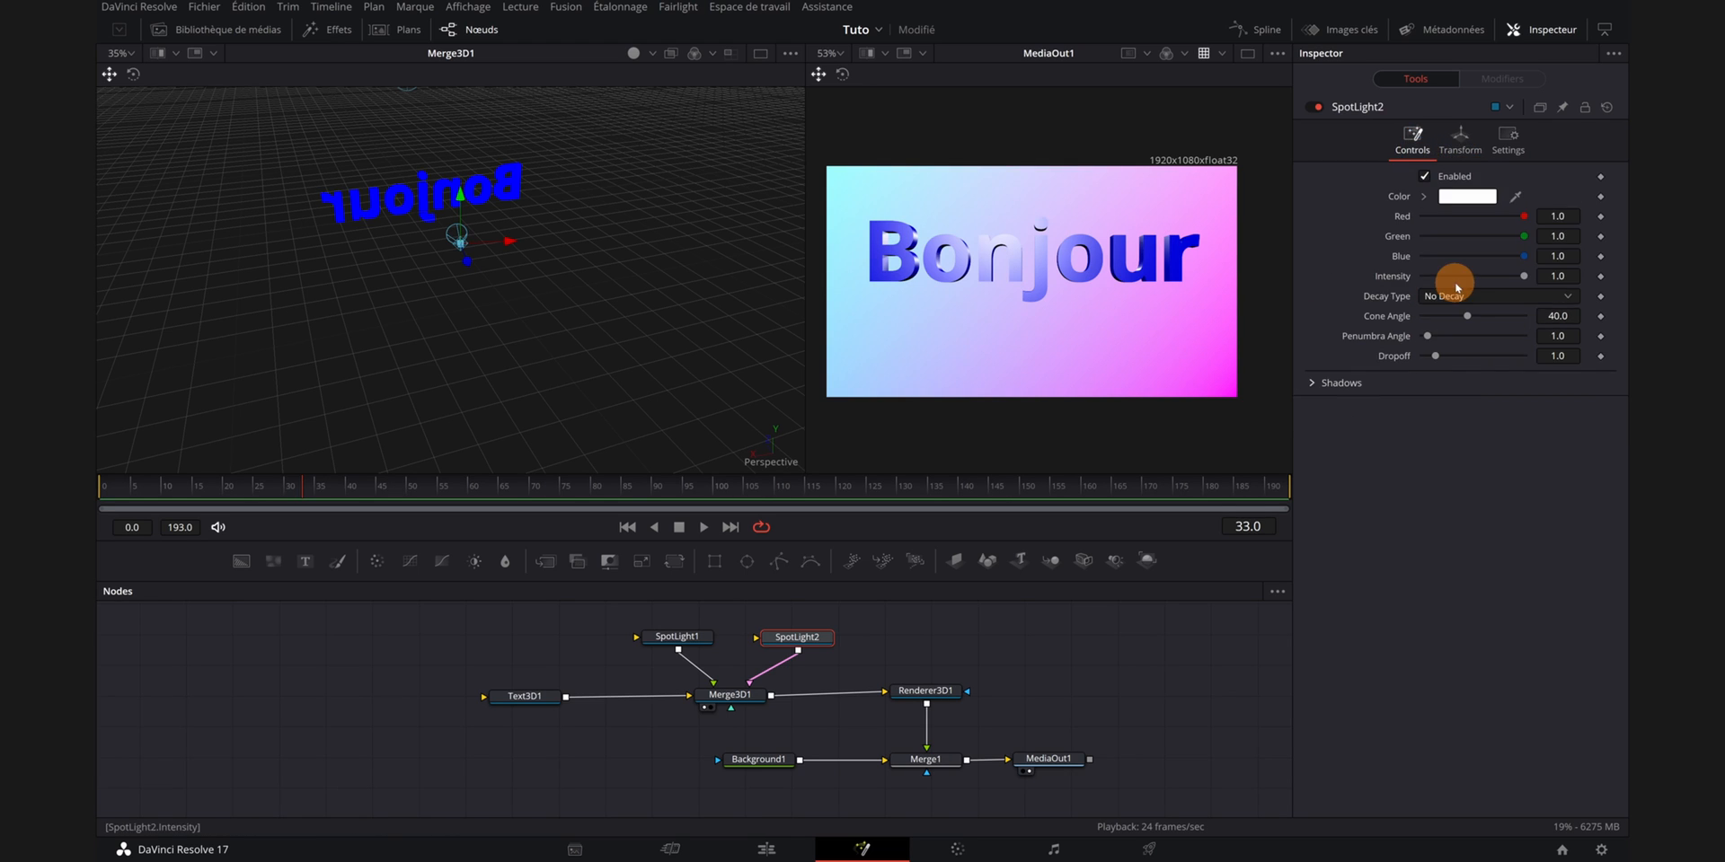
pyautogui.moveTo(1467, 316); pyautogui.dragTo(1461, 318)
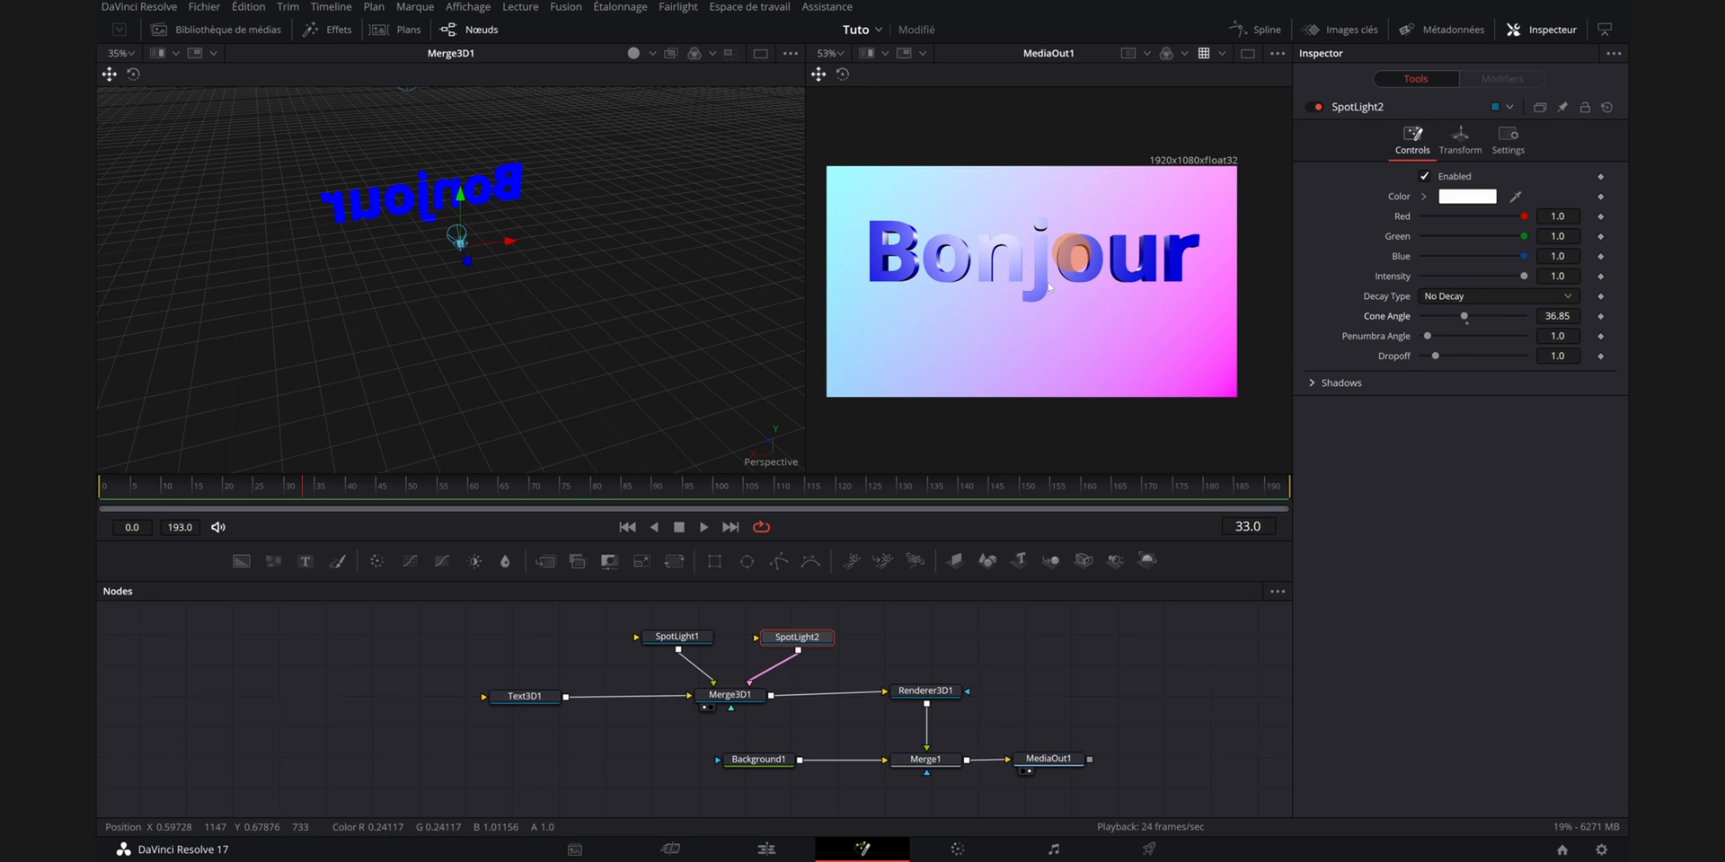
pyautogui.moveTo(572, 295); pyautogui.dragTo(577, 327)
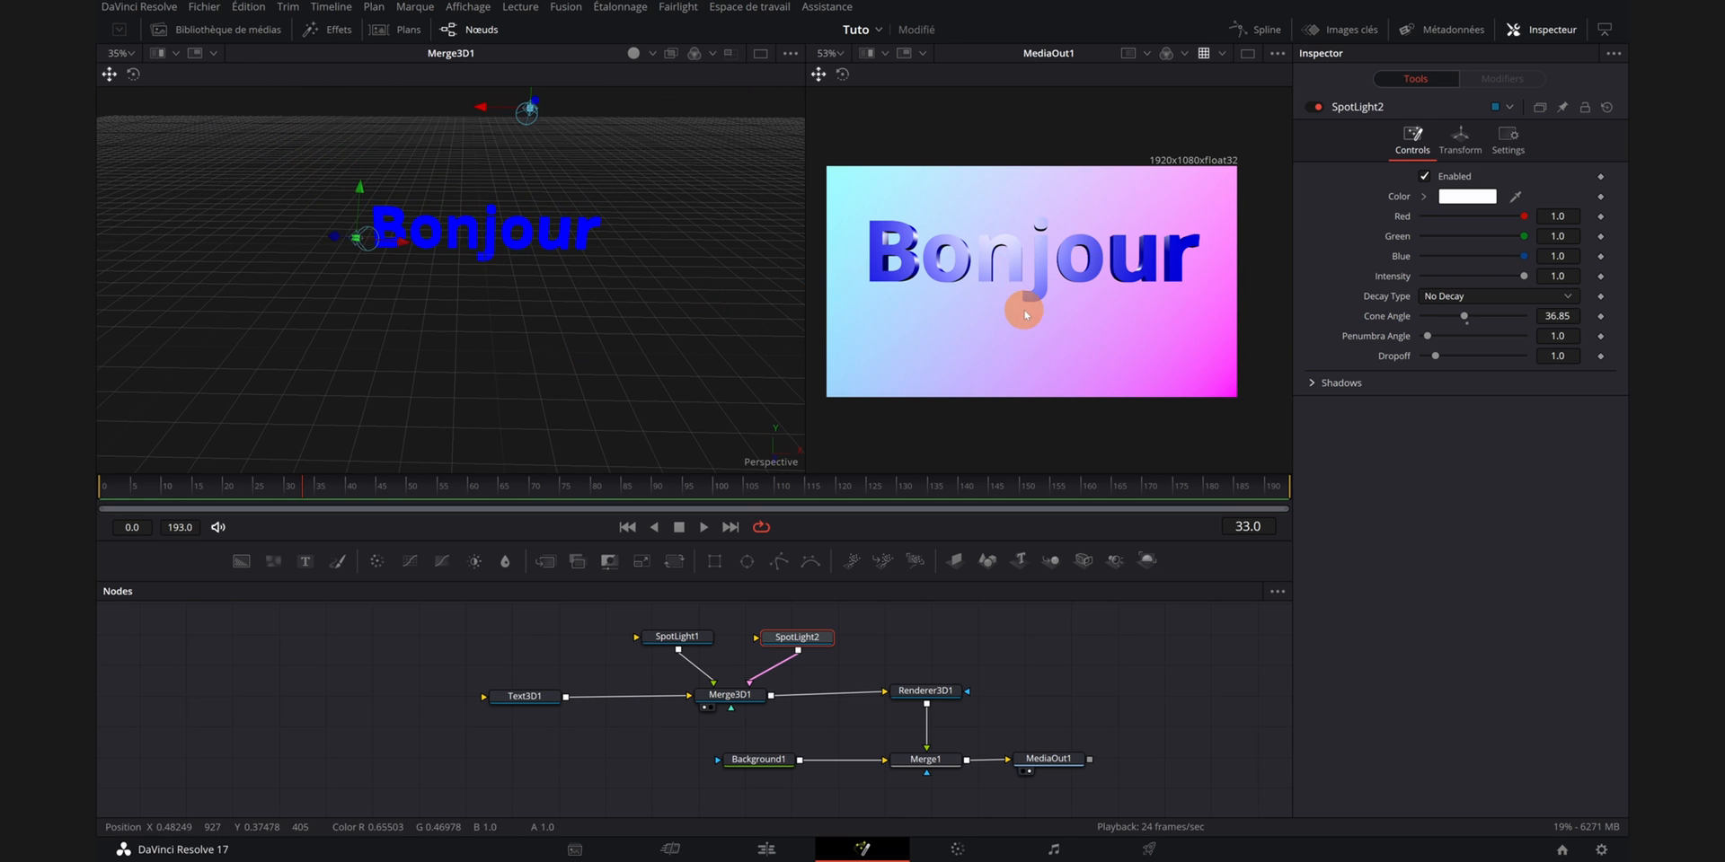
# - Bevel the 3D text with a bevel depth of about 0.0299 and a bevel width of about 0.0142
pyautogui.moveTo(540, 647); pyautogui.dragTo(548, 657)
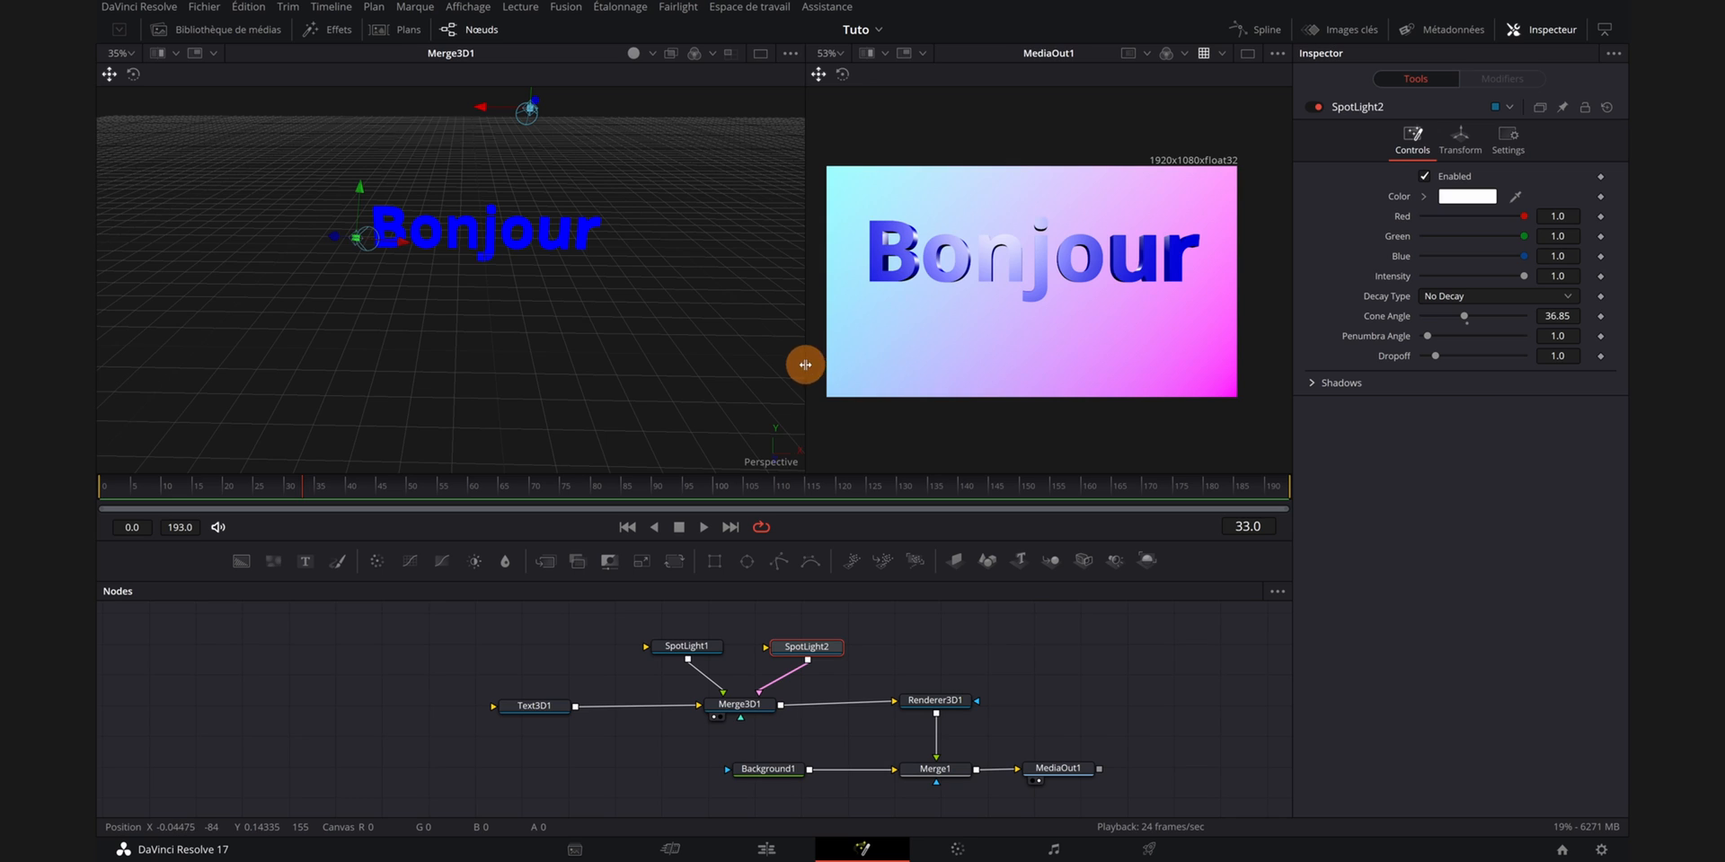
pyautogui.moveTo(805, 364); pyautogui.dragTo(597, 364)
pyautogui.moveTo(530, 706); pyautogui.dragTo(562, 709)
pyautogui.scroll(-1, 1463, 347)
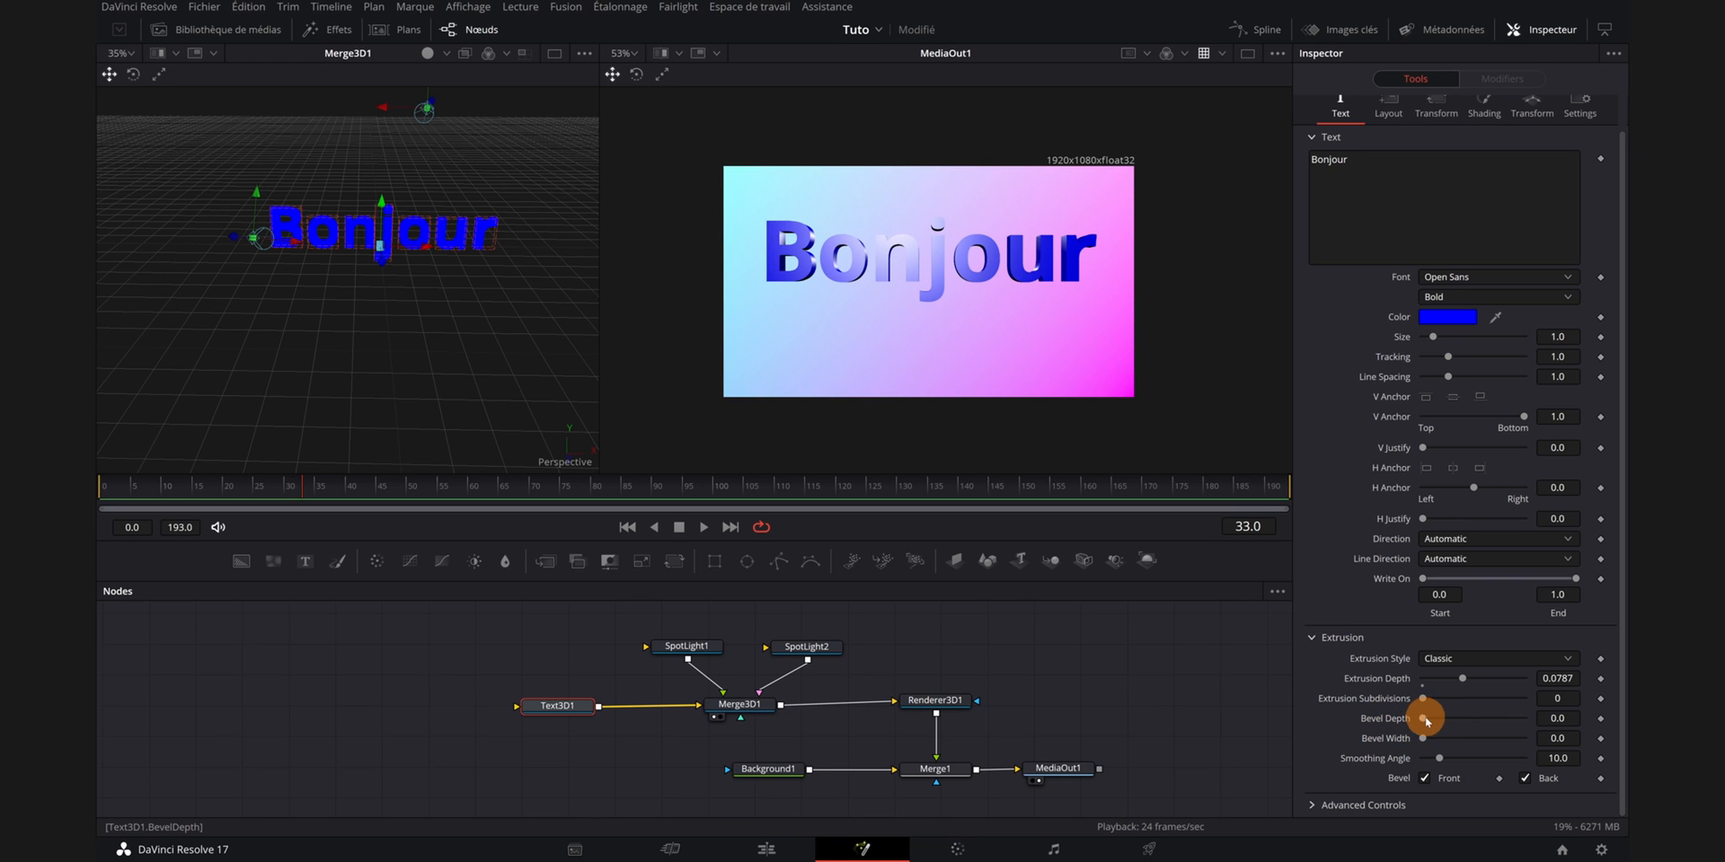
pyautogui.moveTo(1426, 718); pyautogui.dragTo(1437, 738)
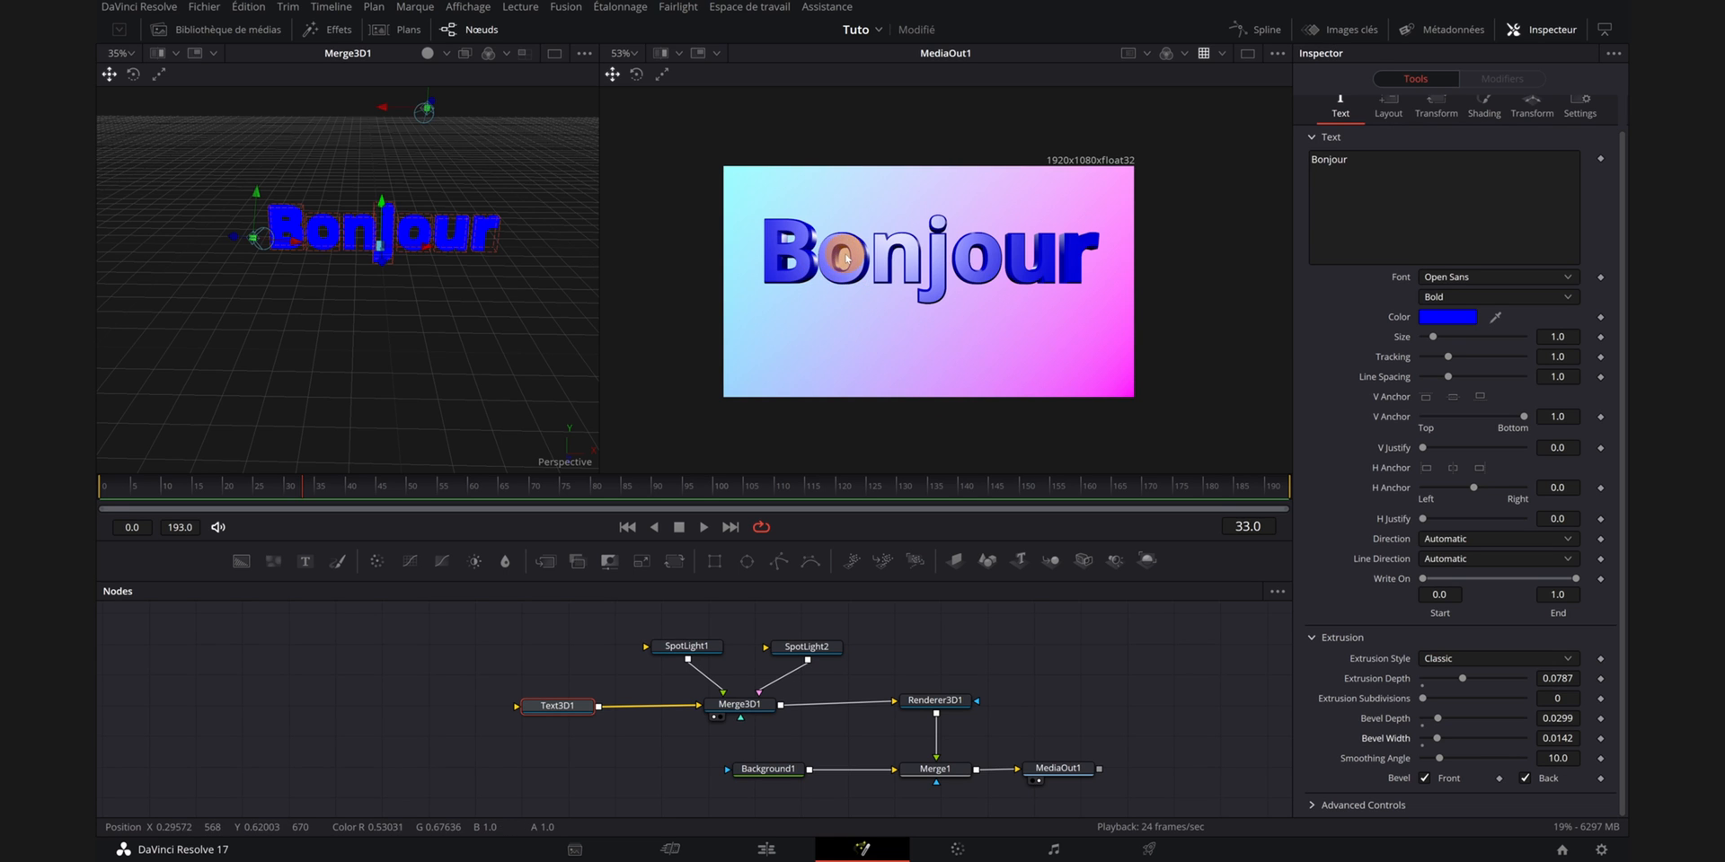
# - Turn off the bevel on the back face of the 3D text
pyautogui.scroll(6, 847, 260)
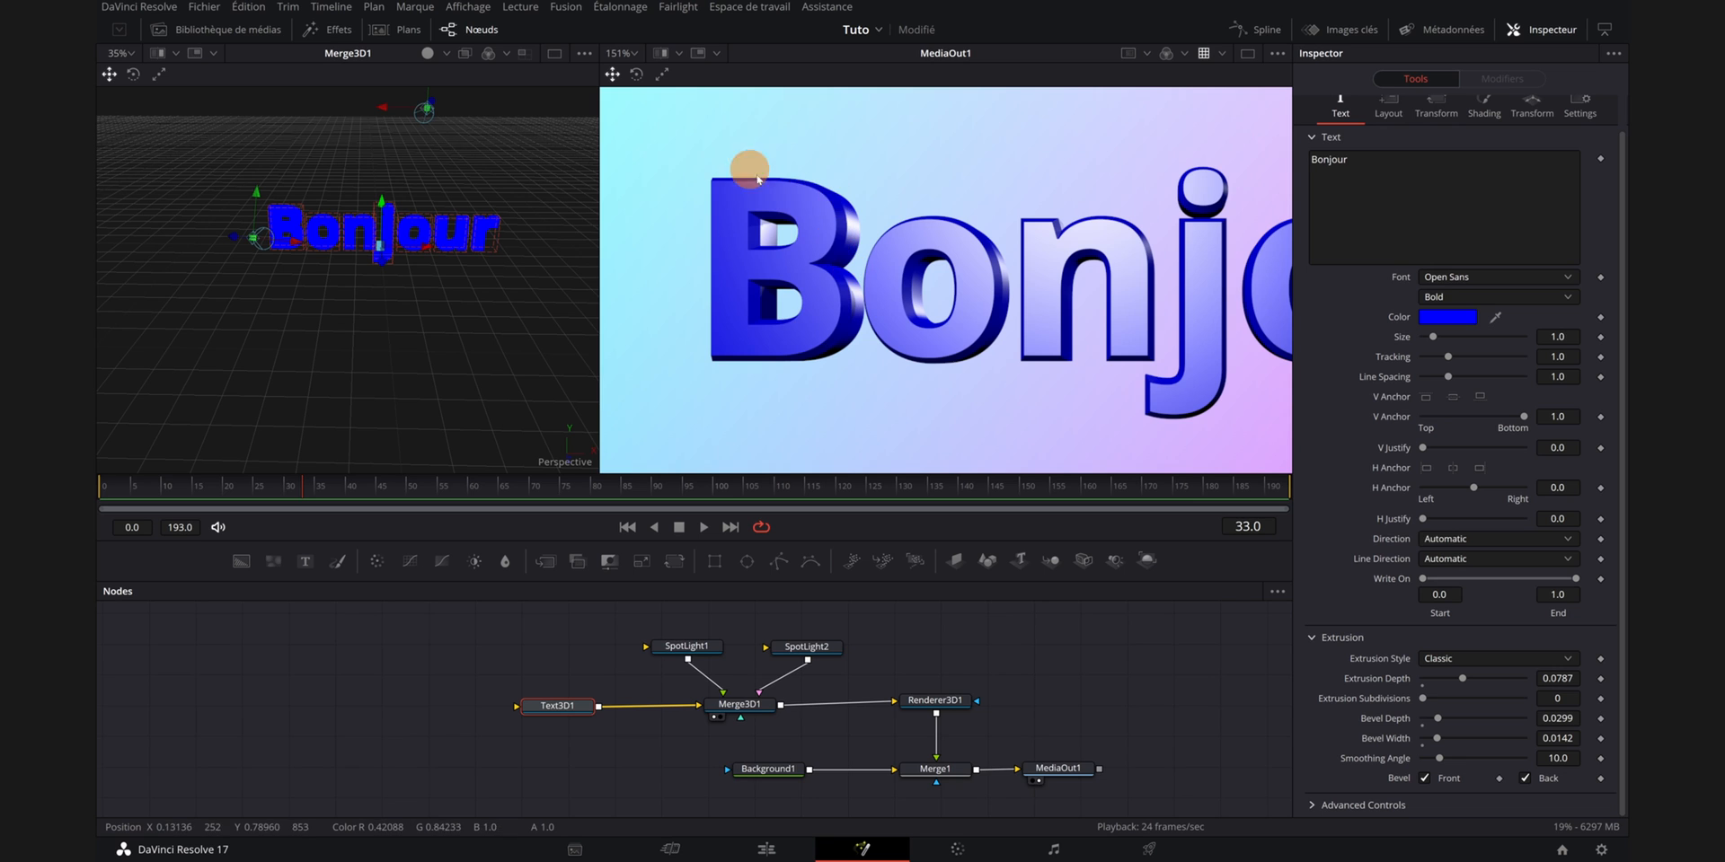
pyautogui.scroll(-5, 943, 411)
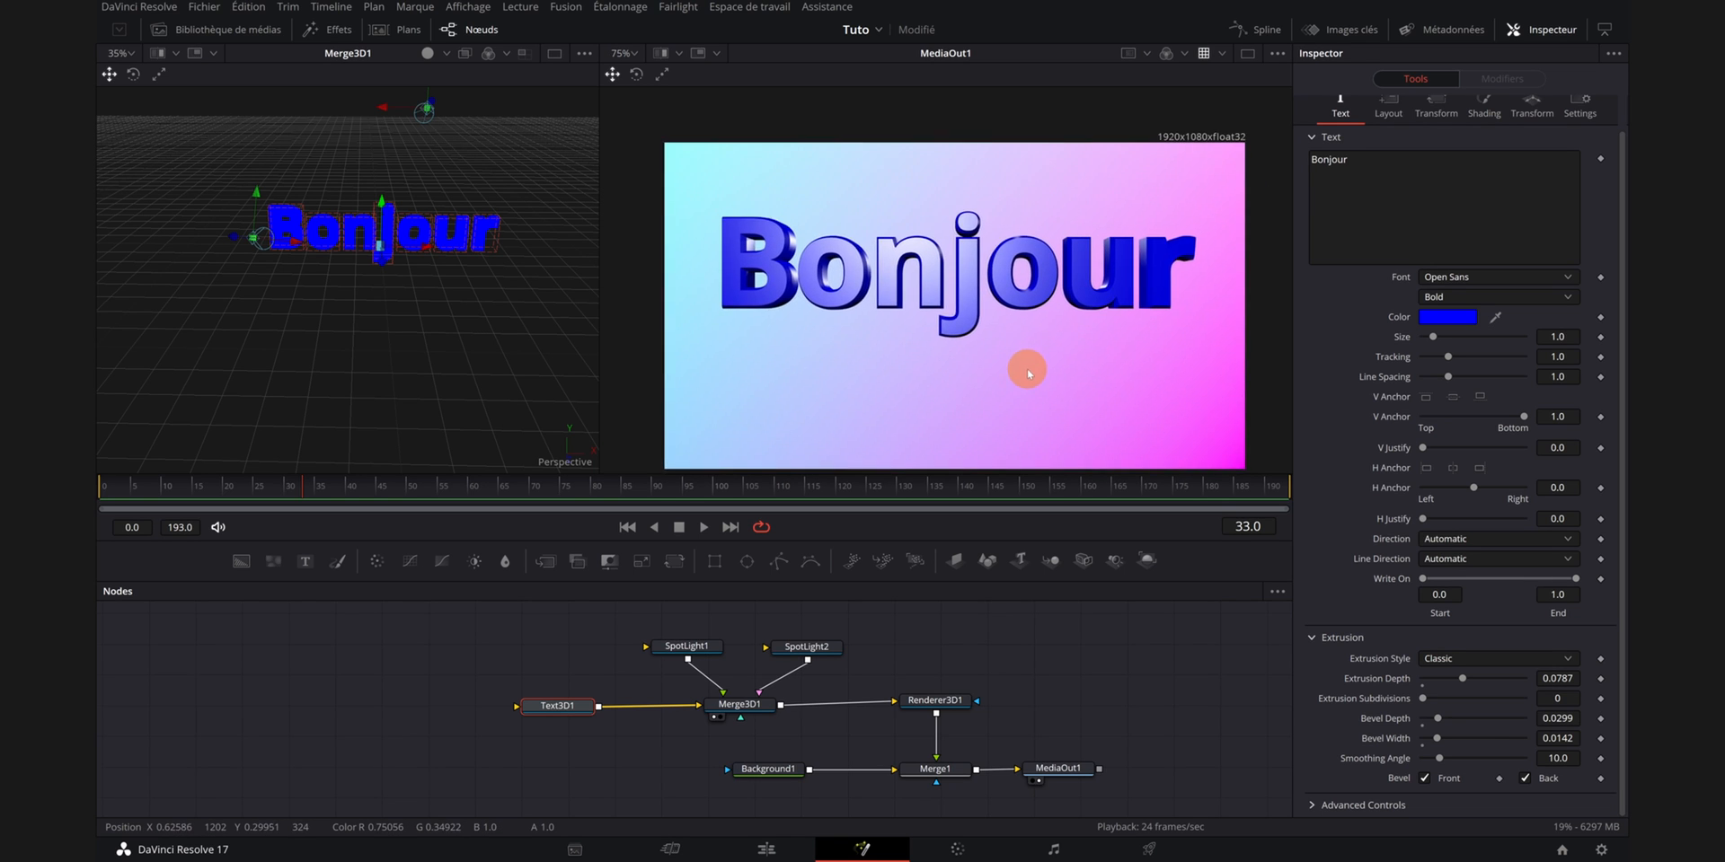
pyautogui.scroll(-2, 1029, 374)
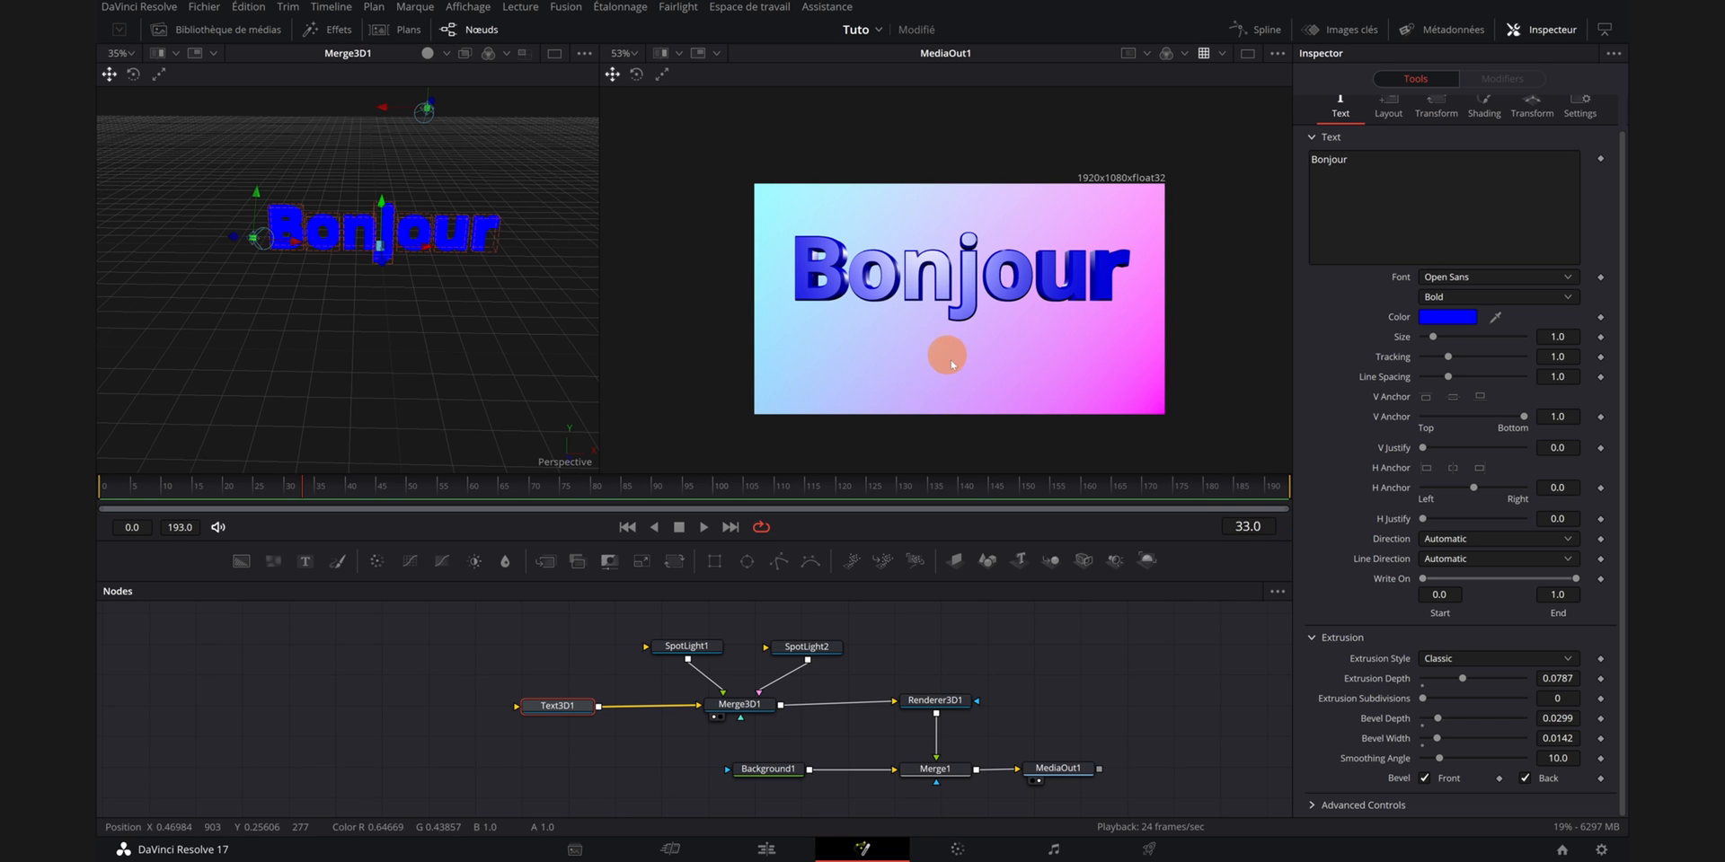
pyautogui.moveTo(1013, 739); pyautogui.dragTo(1115, 792)
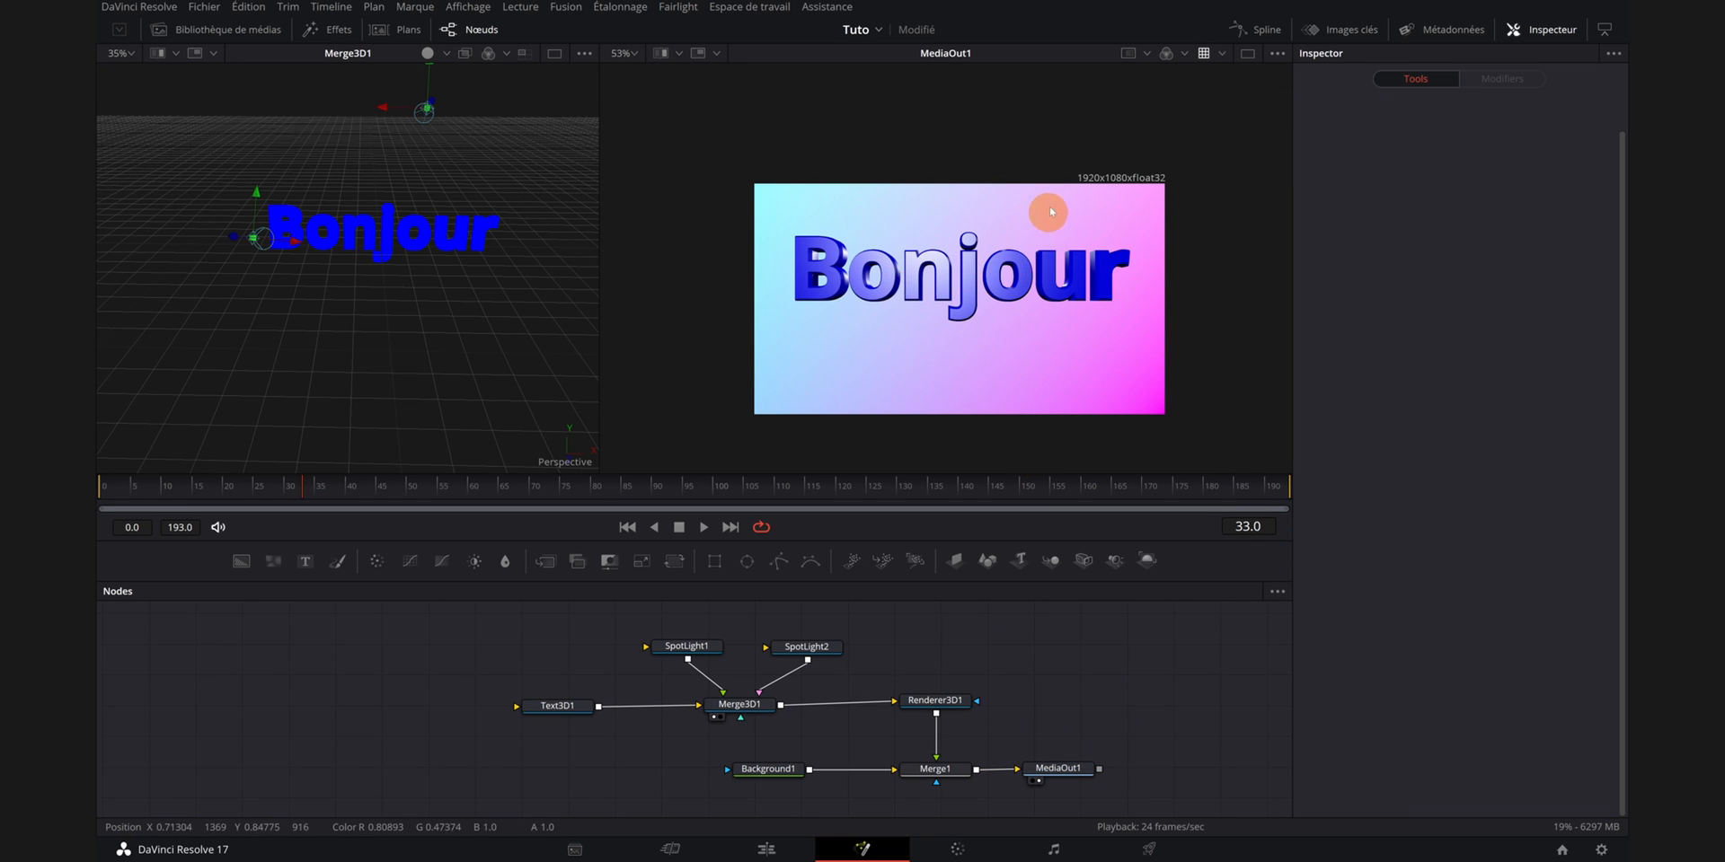
pyautogui.click(560, 710)
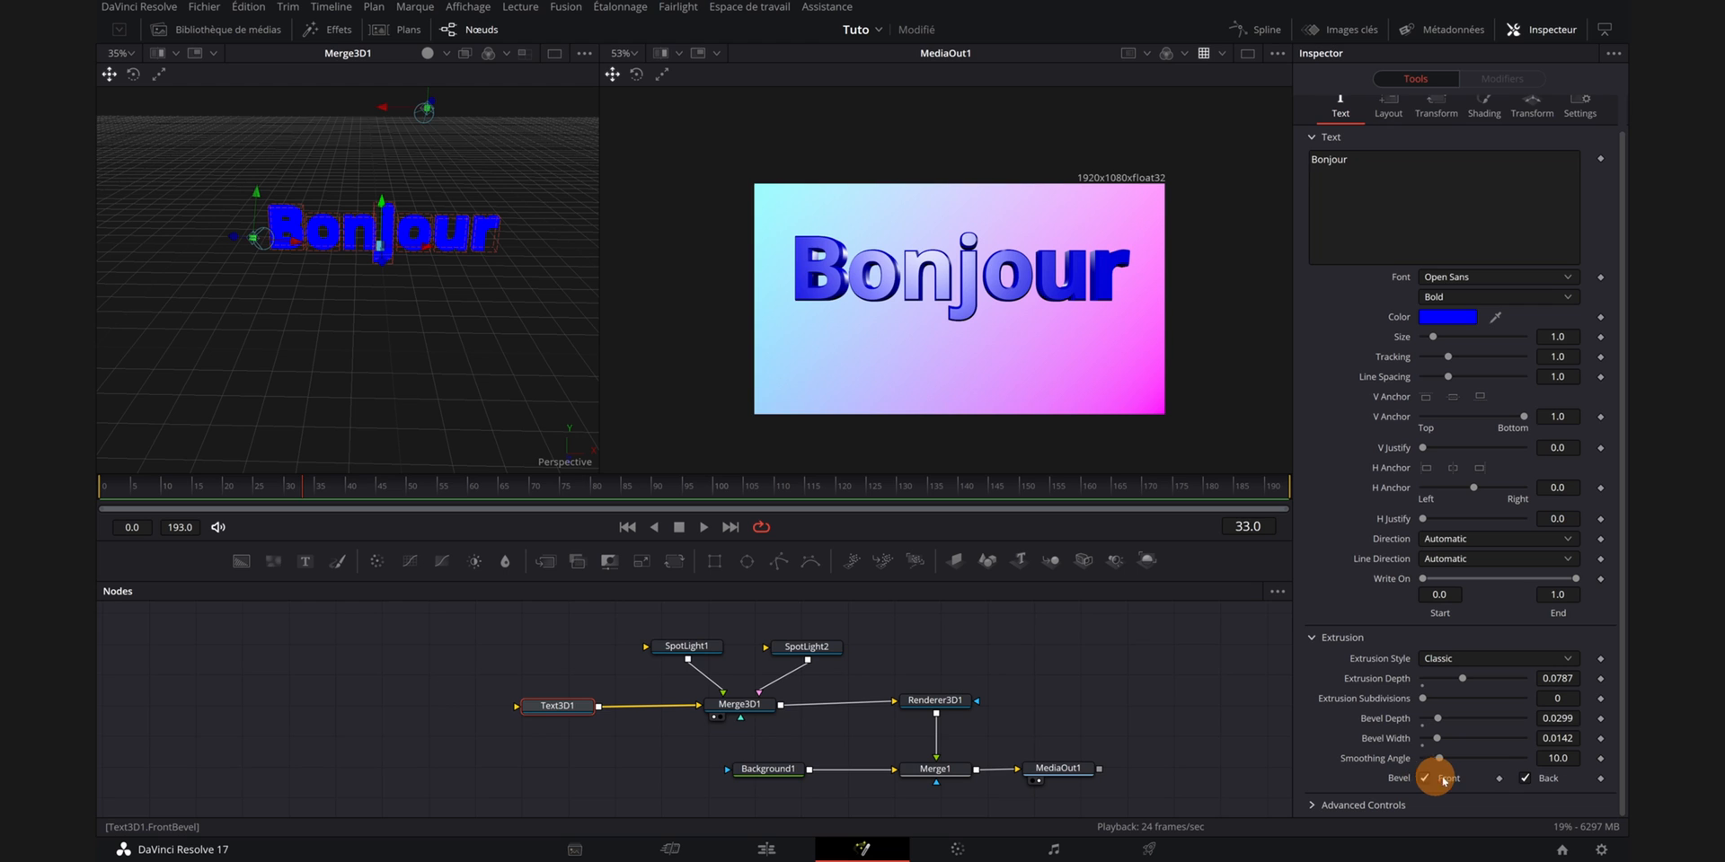
pyautogui.click(1524, 778)
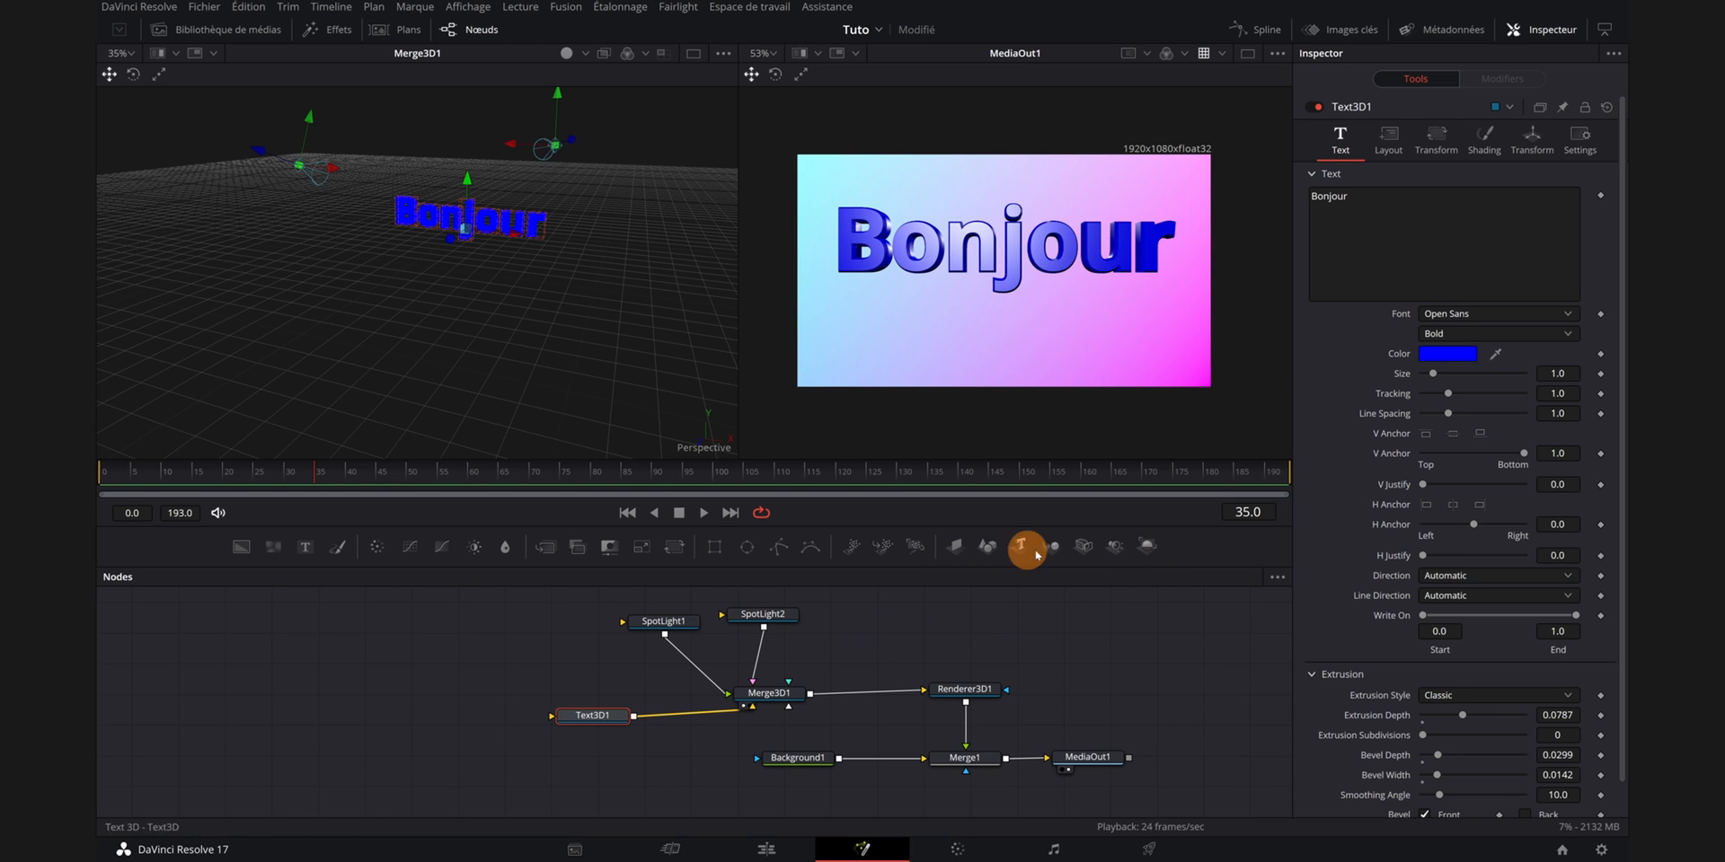
# - Add a Camera 3D node and connect its output to the Merge3D node
pyautogui.moveTo(1081, 547); pyautogui.dragTo(854, 644)
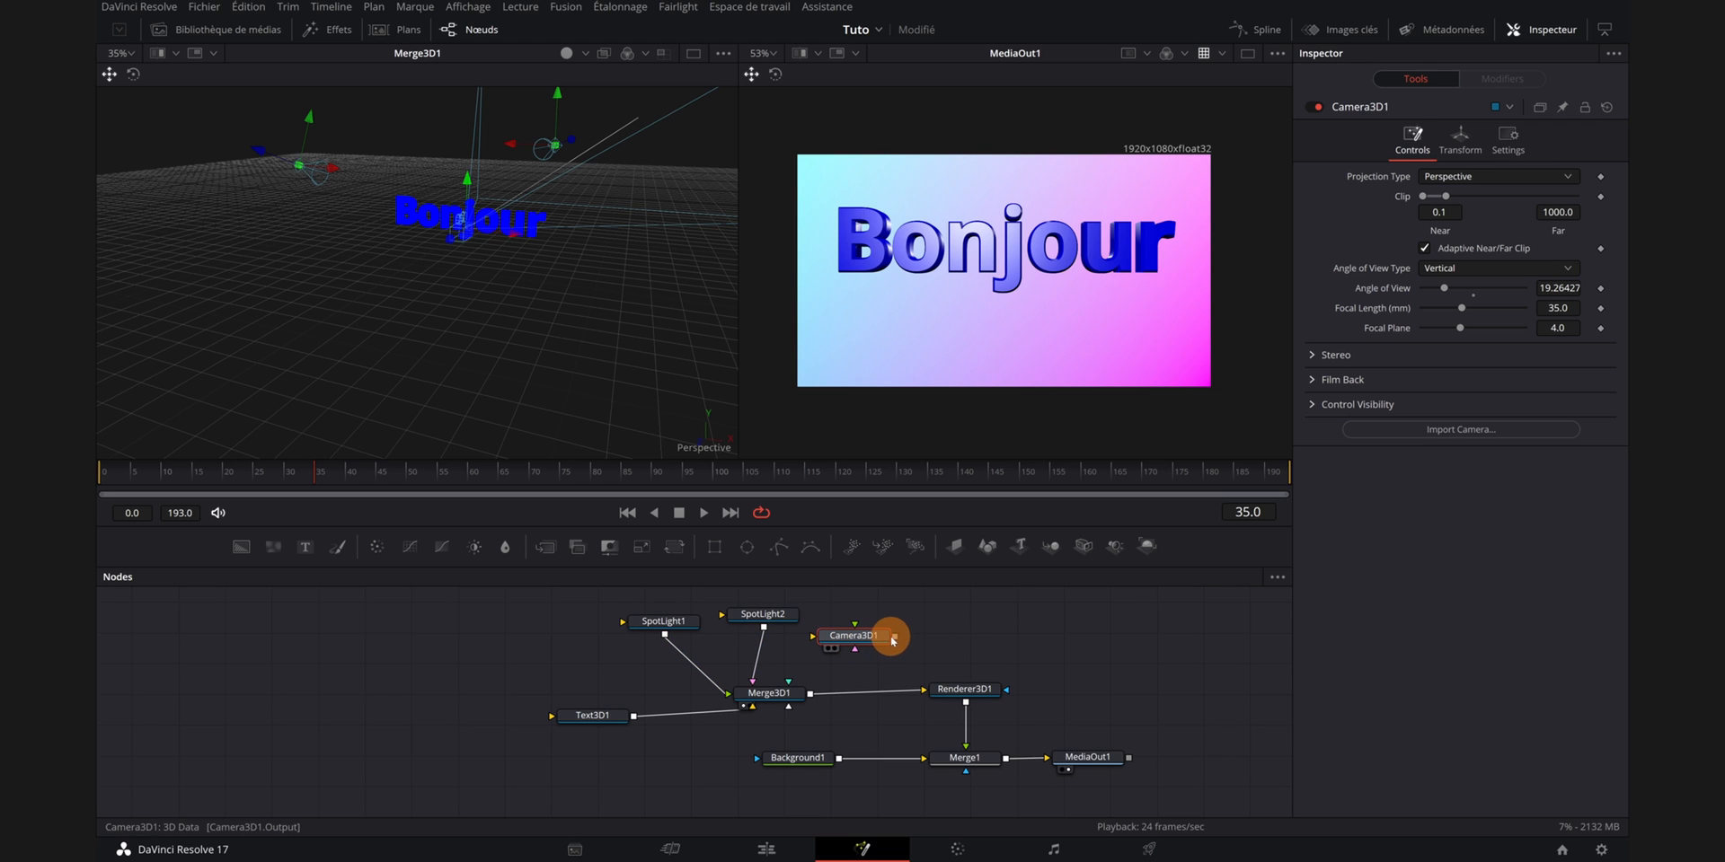
pyautogui.moveTo(896, 640); pyautogui.dragTo(769, 697)
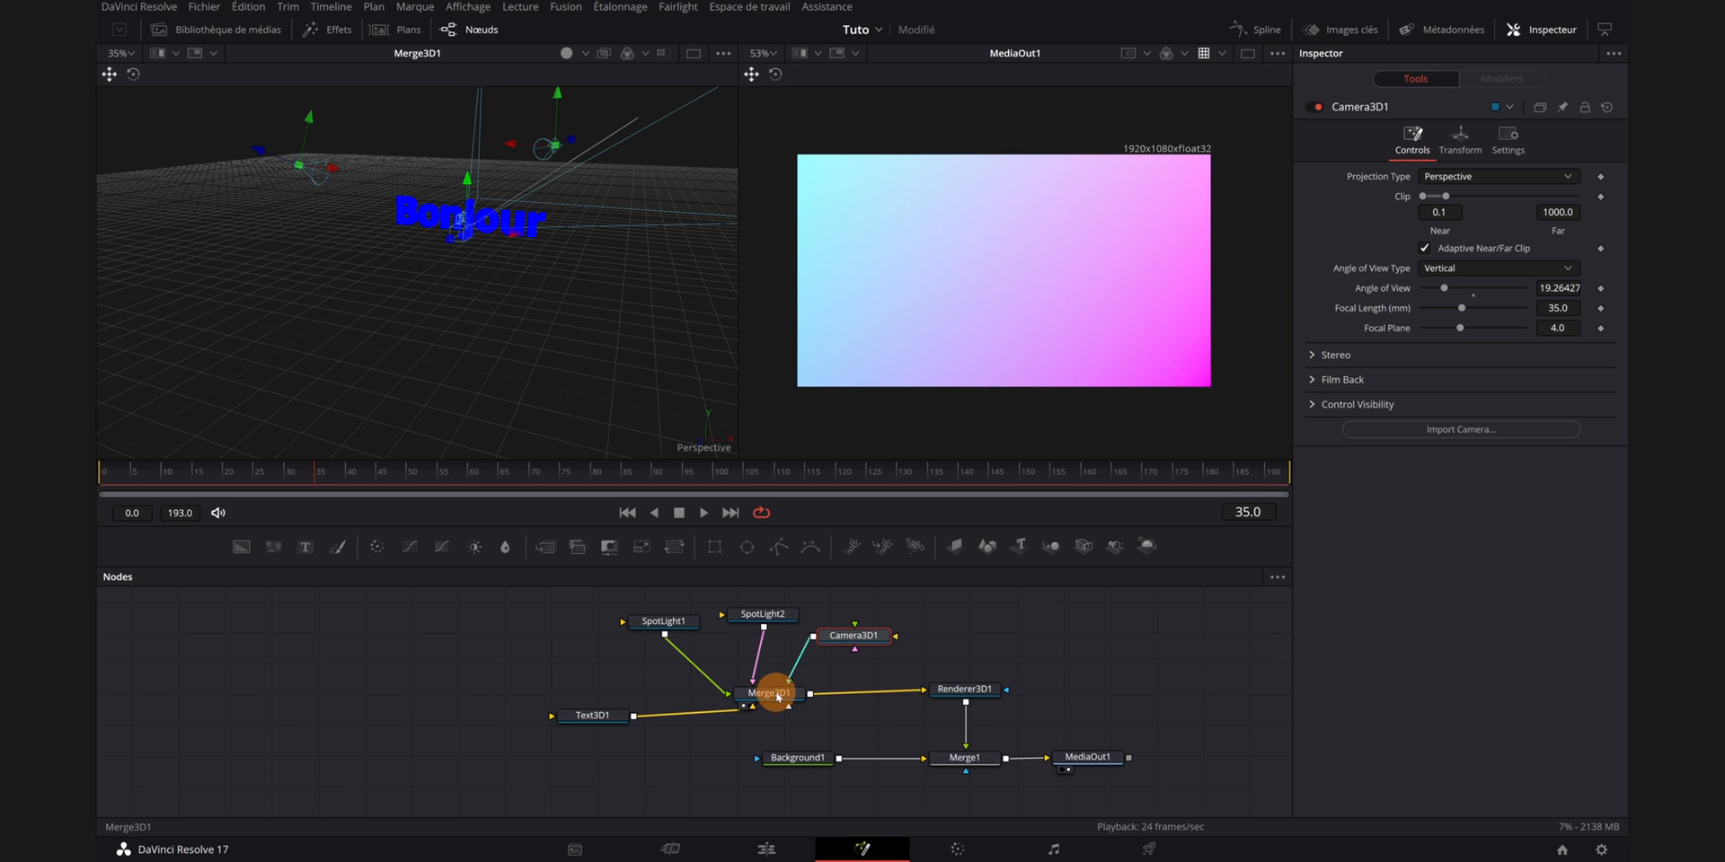
# - Examine the camera's position and direction relative to the text in the 3D viewer
pyautogui.moveTo(487, 341); pyautogui.dragTo(496, 262)
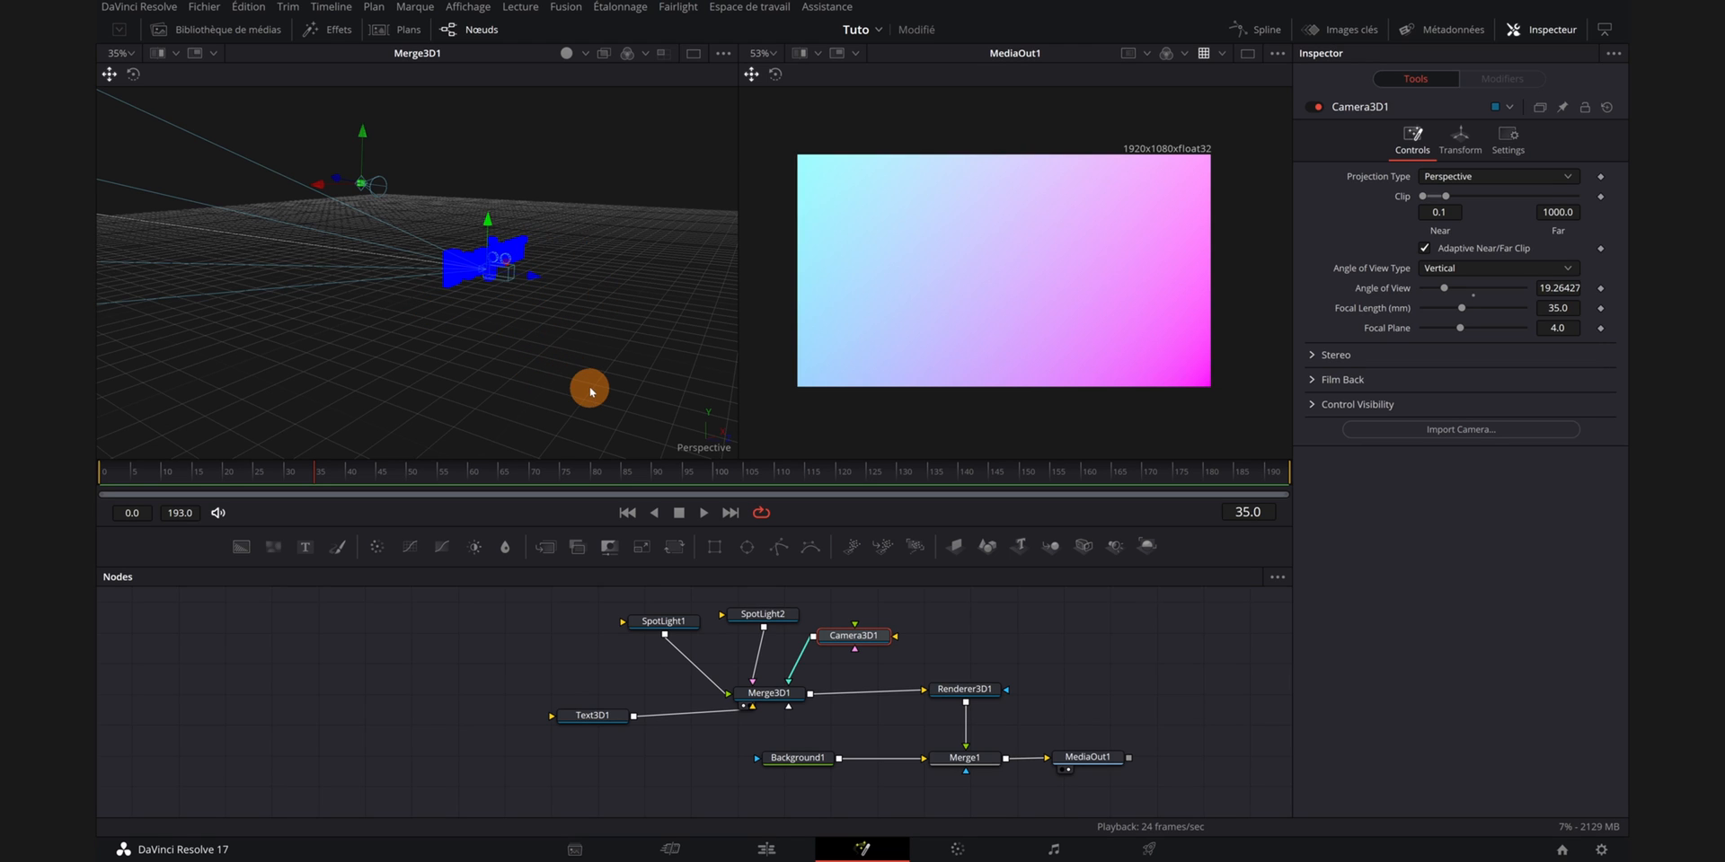
pyautogui.moveTo(1049, 732); pyautogui.dragTo(1137, 772)
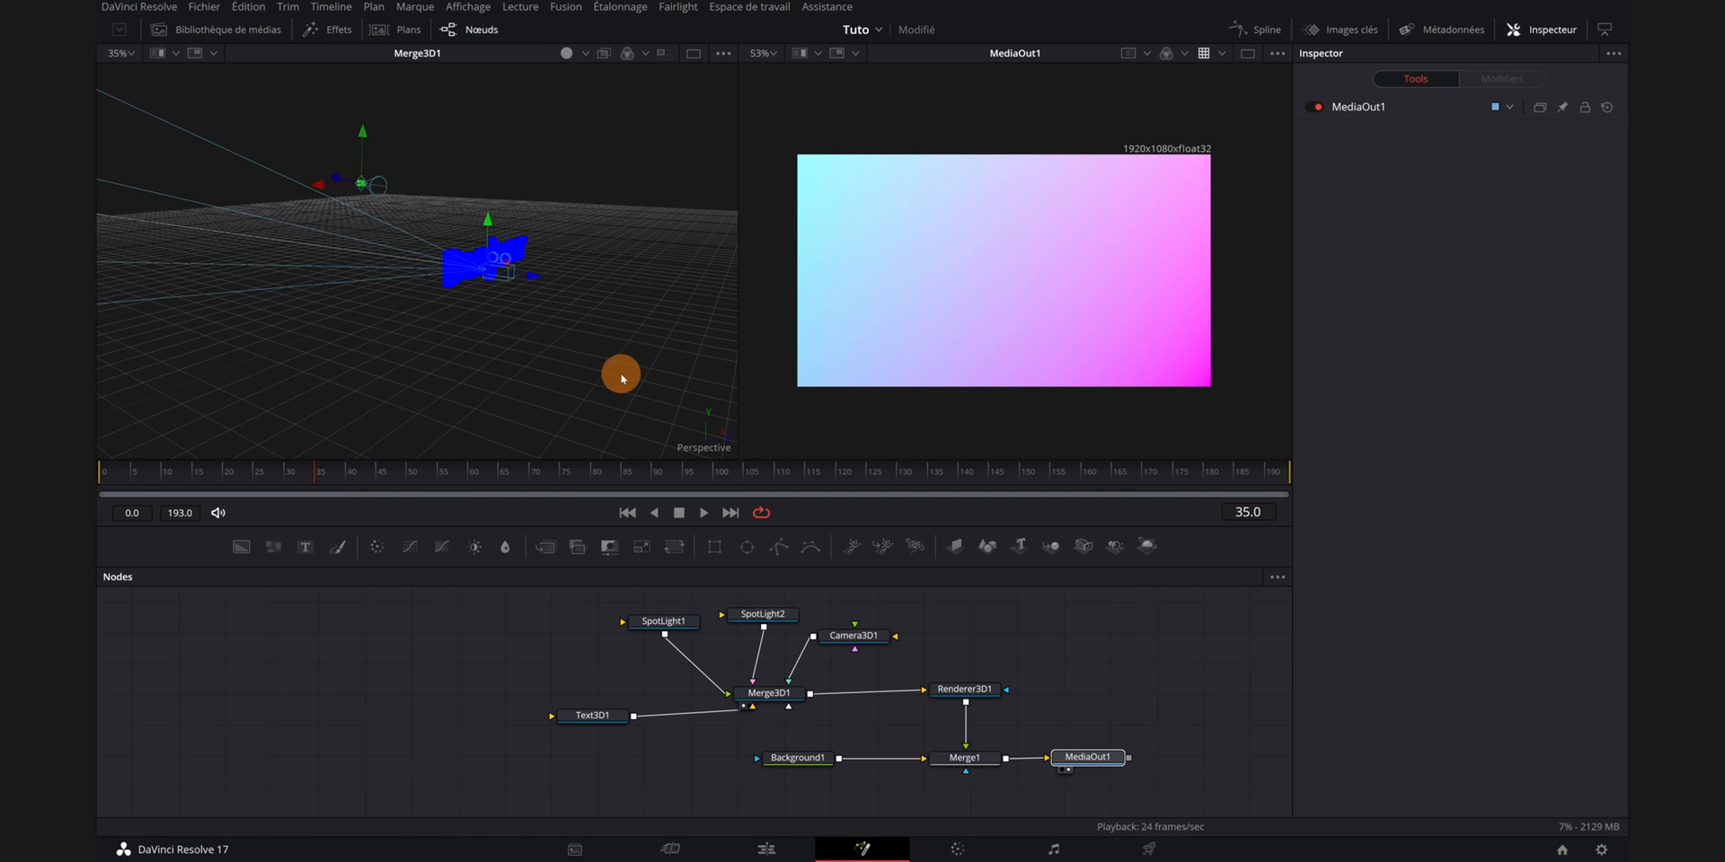
pyautogui.moveTo(621, 378); pyautogui.dragTo(588, 354)
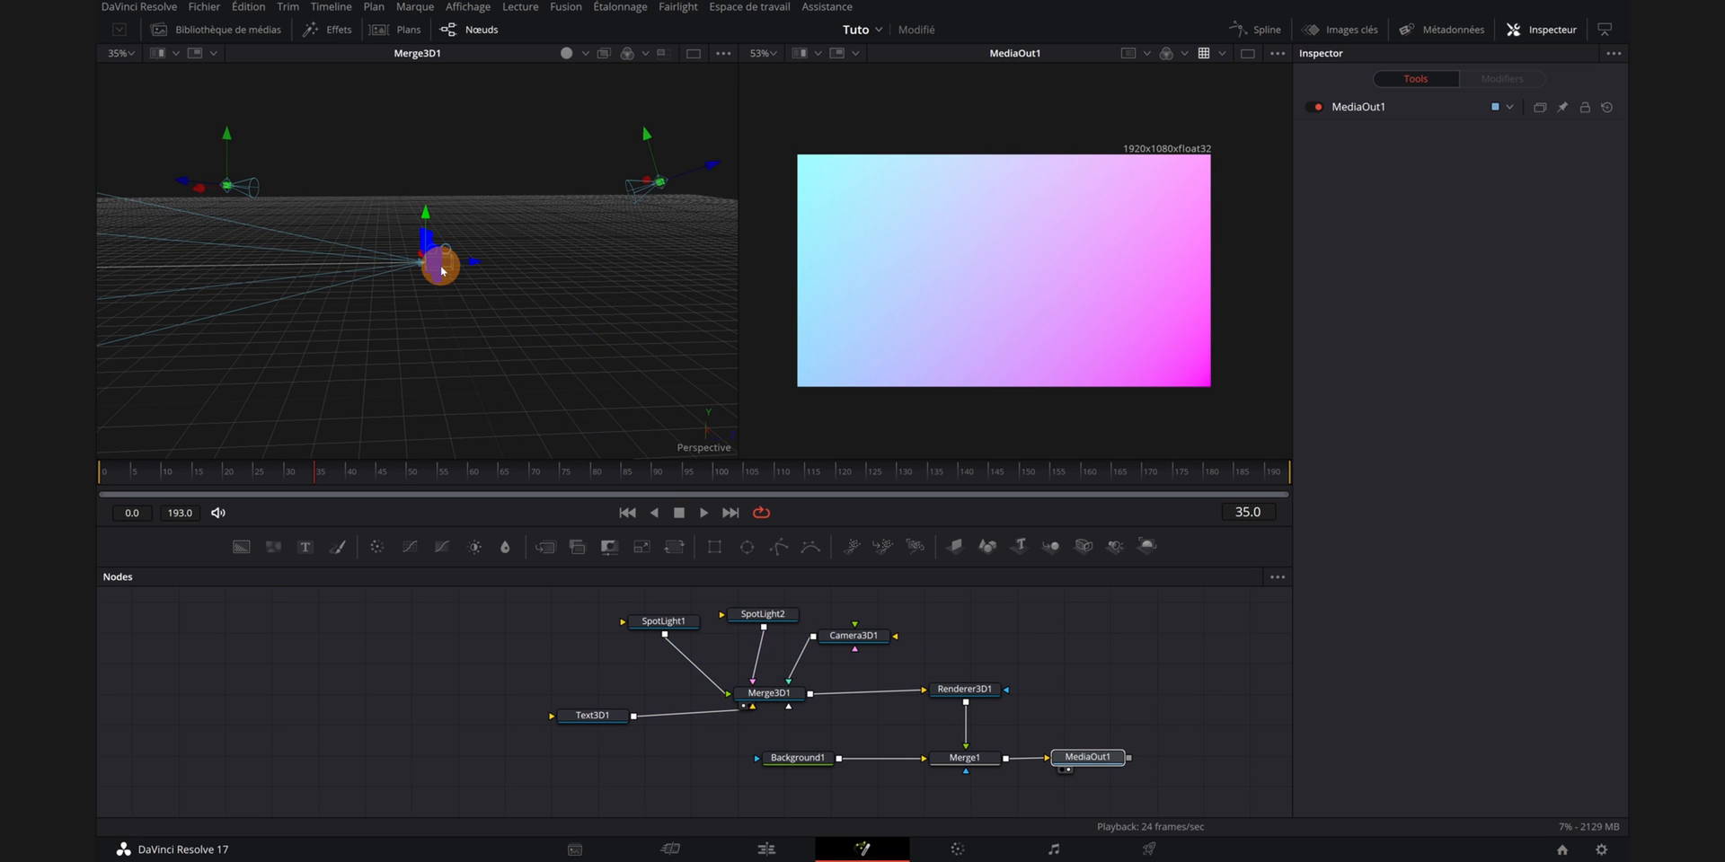
pyautogui.moveTo(440, 255); pyautogui.dragTo(444, 344)
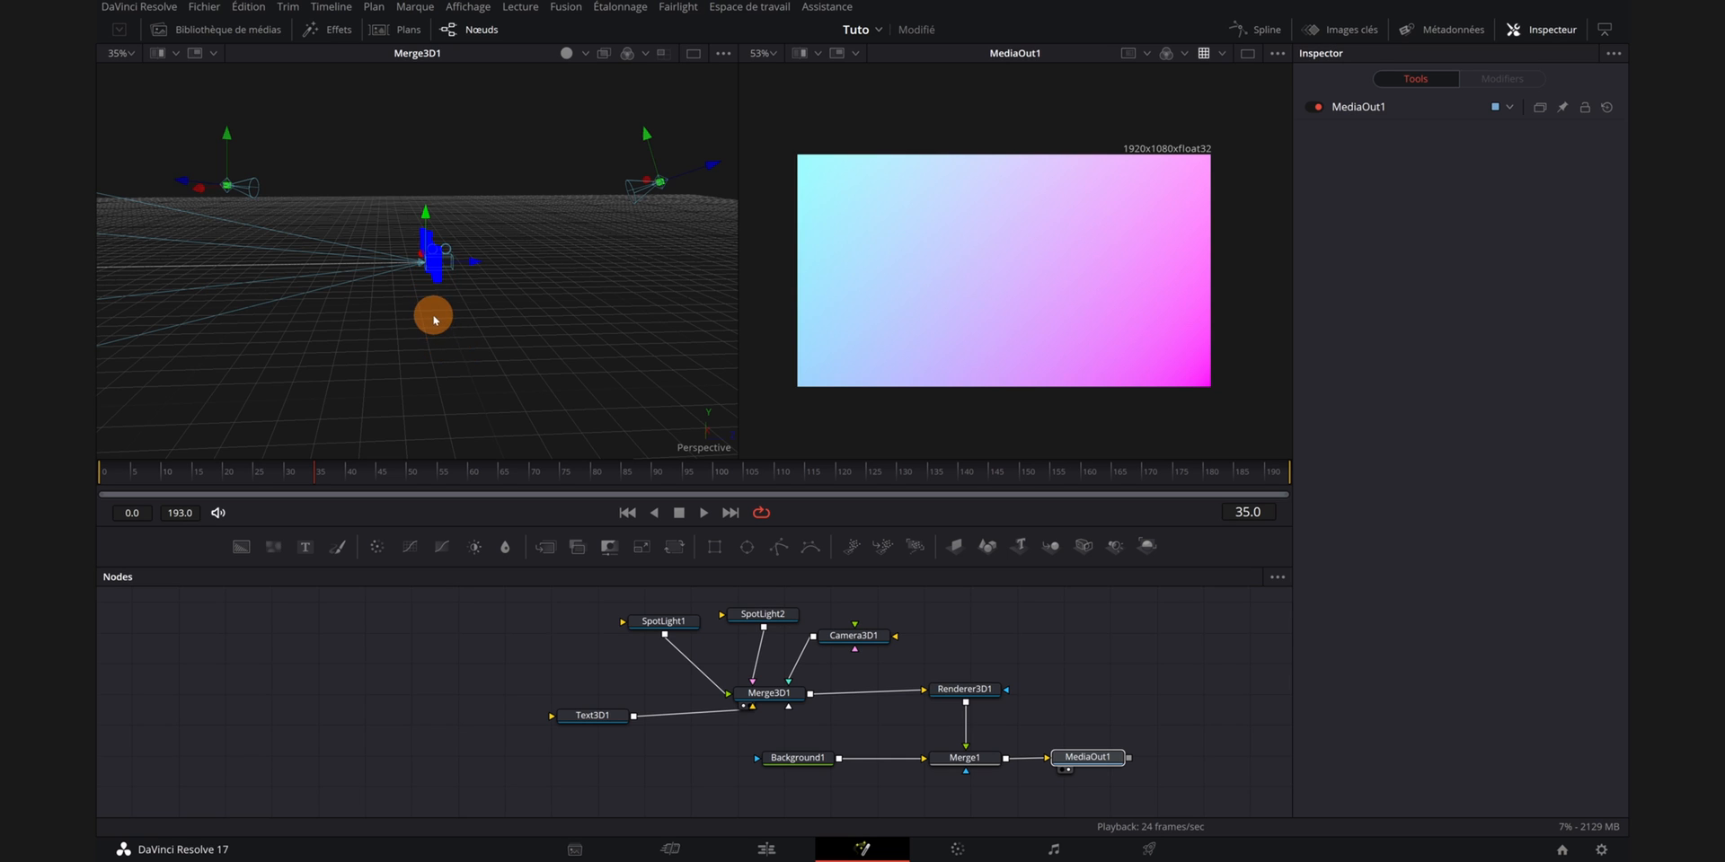
pyautogui.scroll(5, 435, 319)
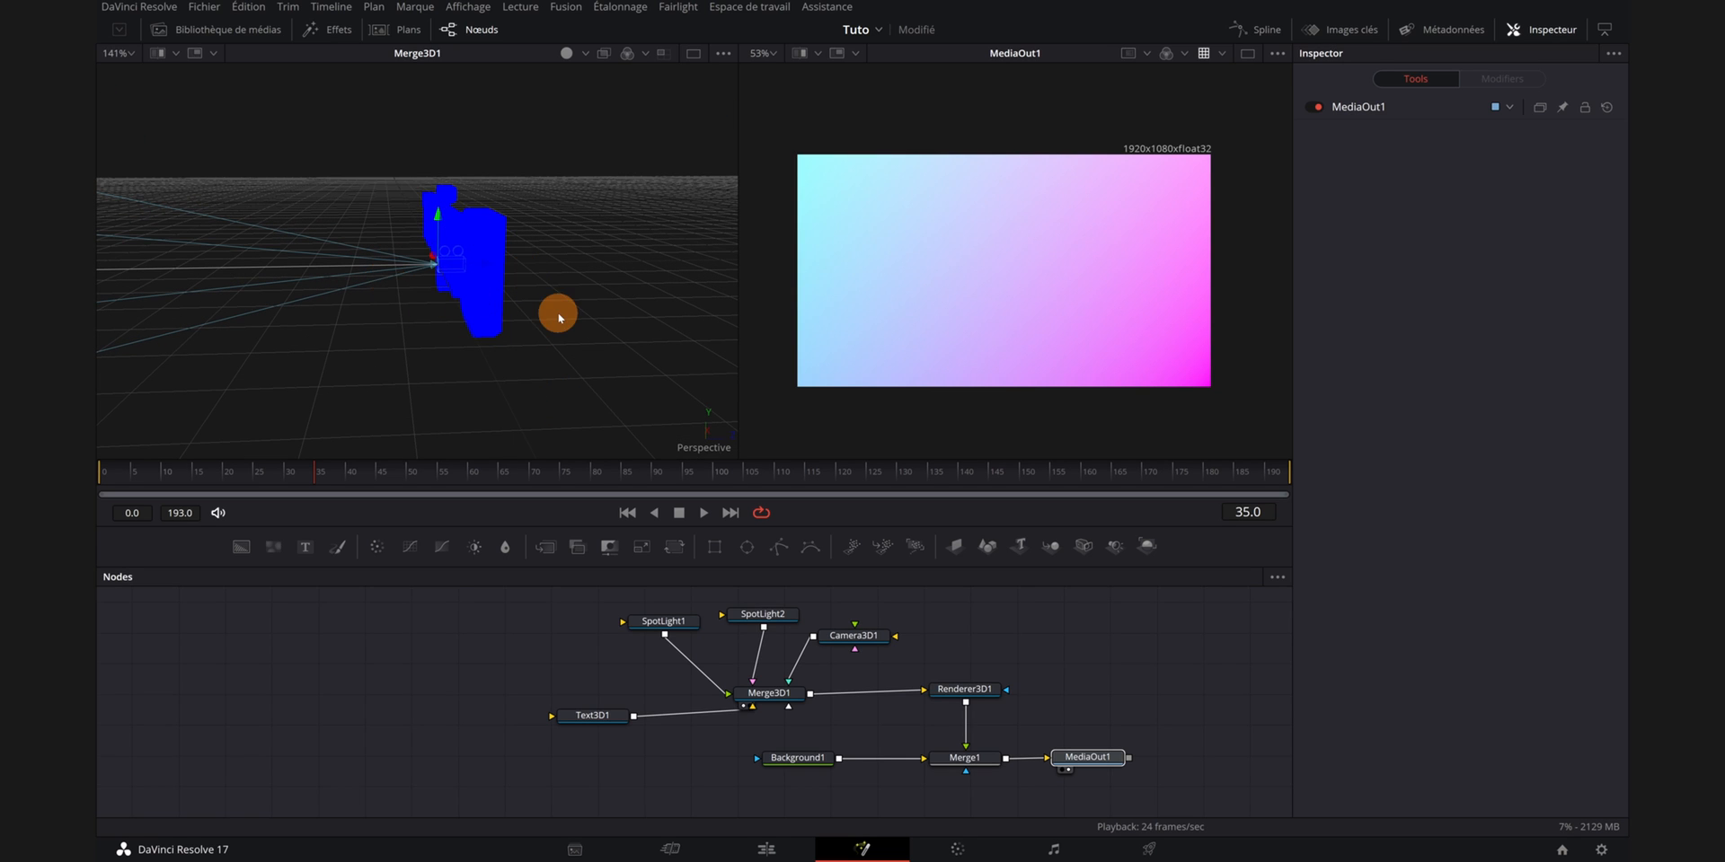
pyautogui.scroll(-2, 558, 316)
pyautogui.scroll(-1, 558, 316)
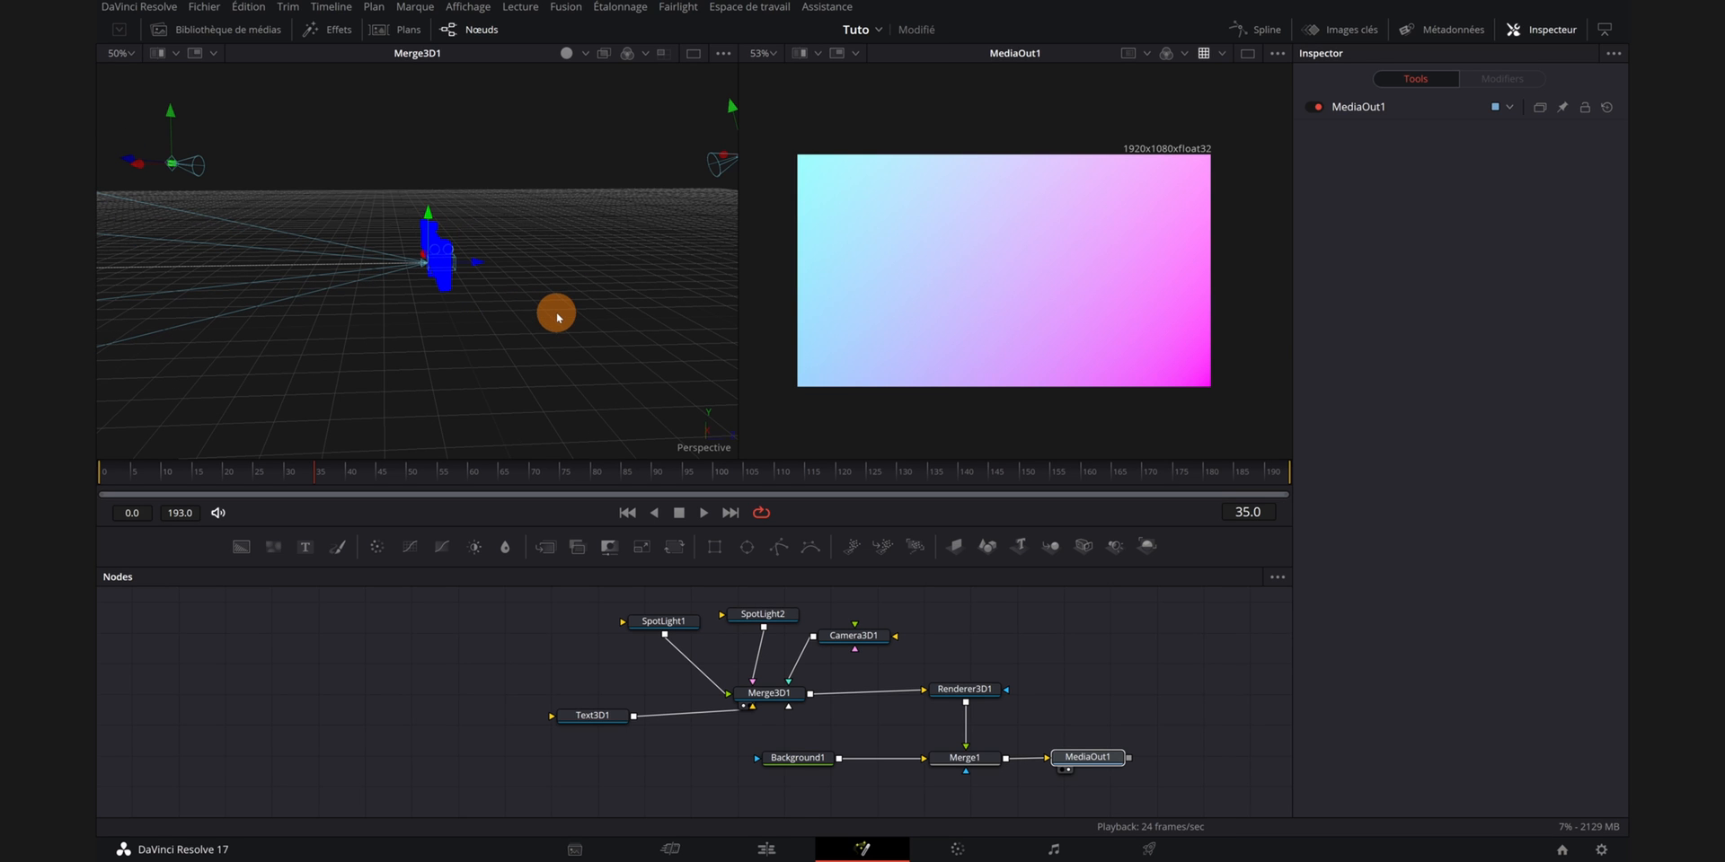
pyautogui.moveTo(529, 403); pyautogui.dragTo(476, 404)
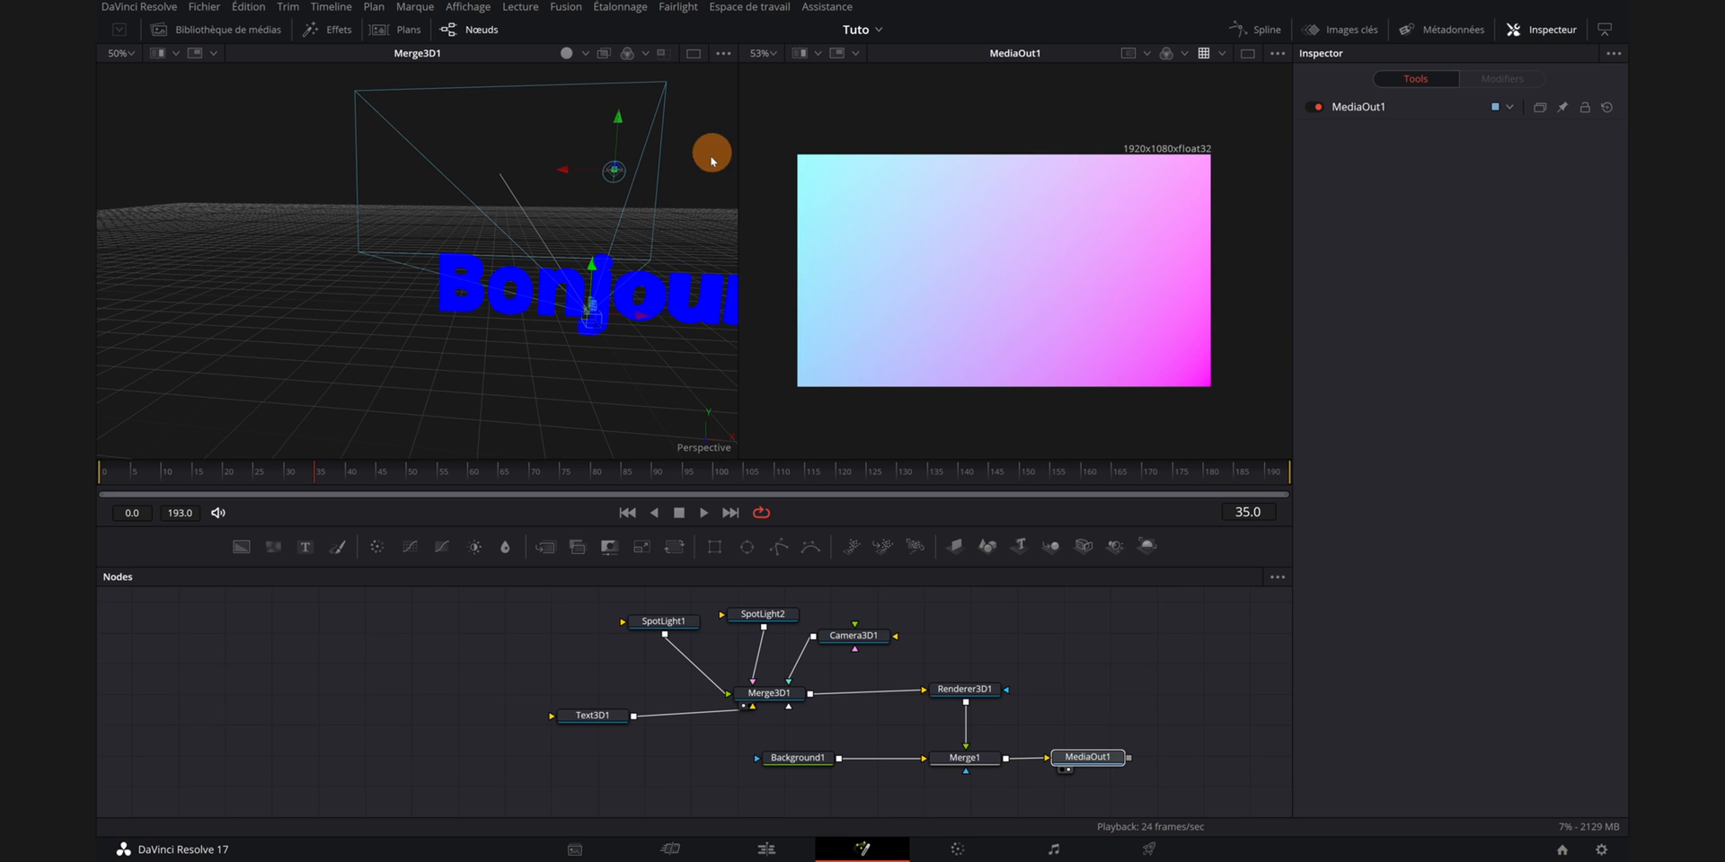
# - Select the Camera3D node and rotate the camera to -20.9 degrees around its Y axis
pyautogui.moveTo(622, 410); pyautogui.dragTo(558, 391)
pyautogui.scroll(-5, 575, 410)
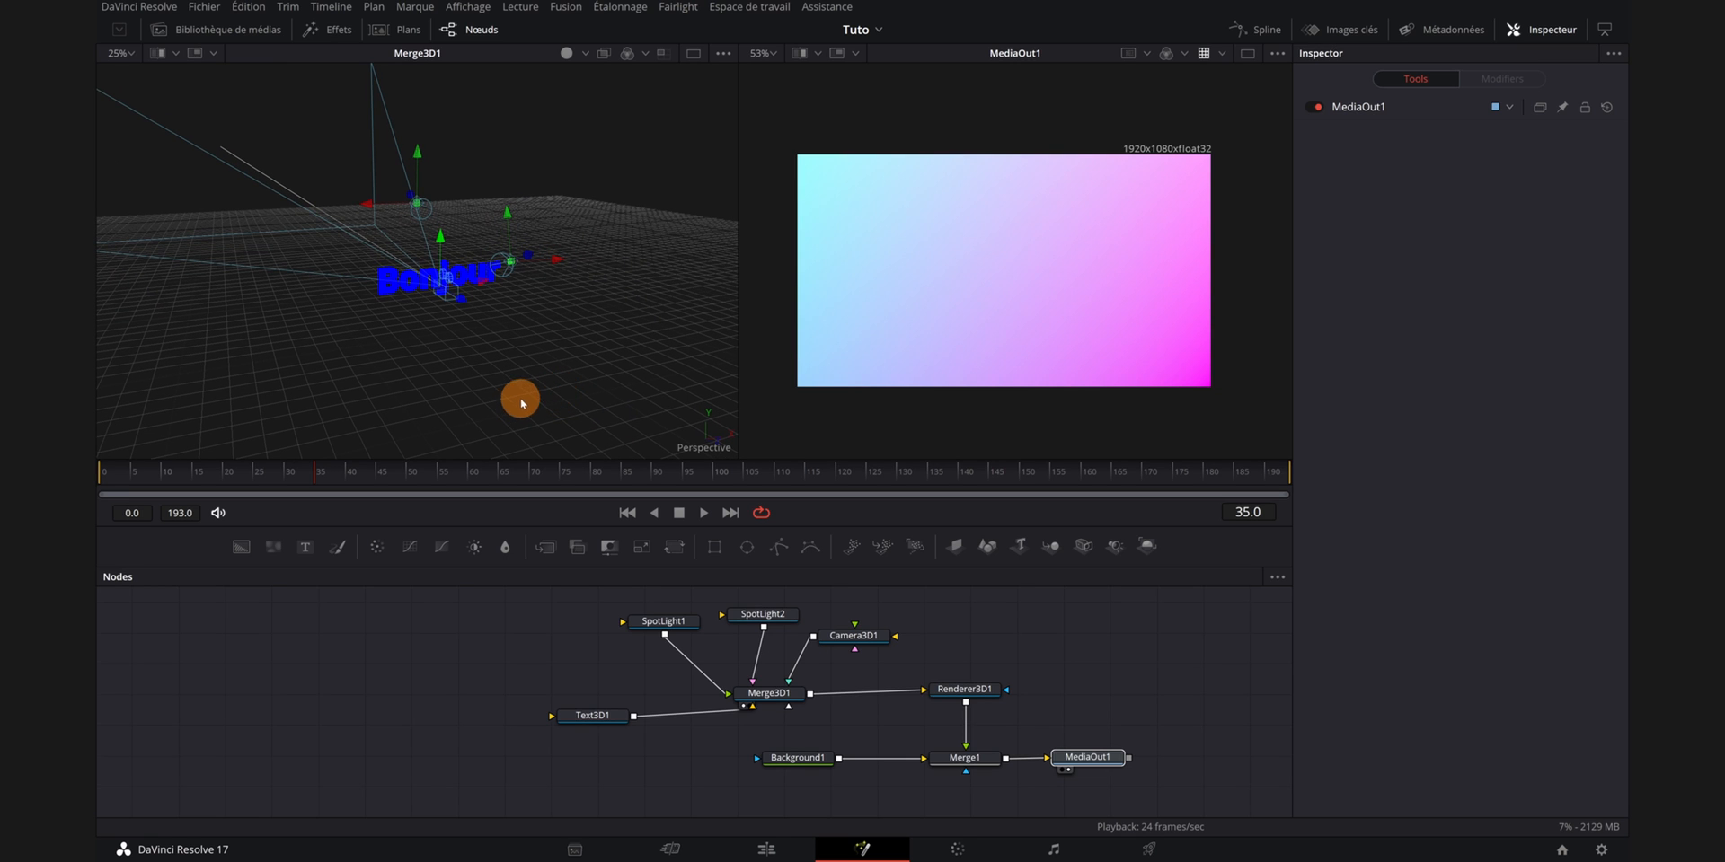
pyautogui.click(856, 641)
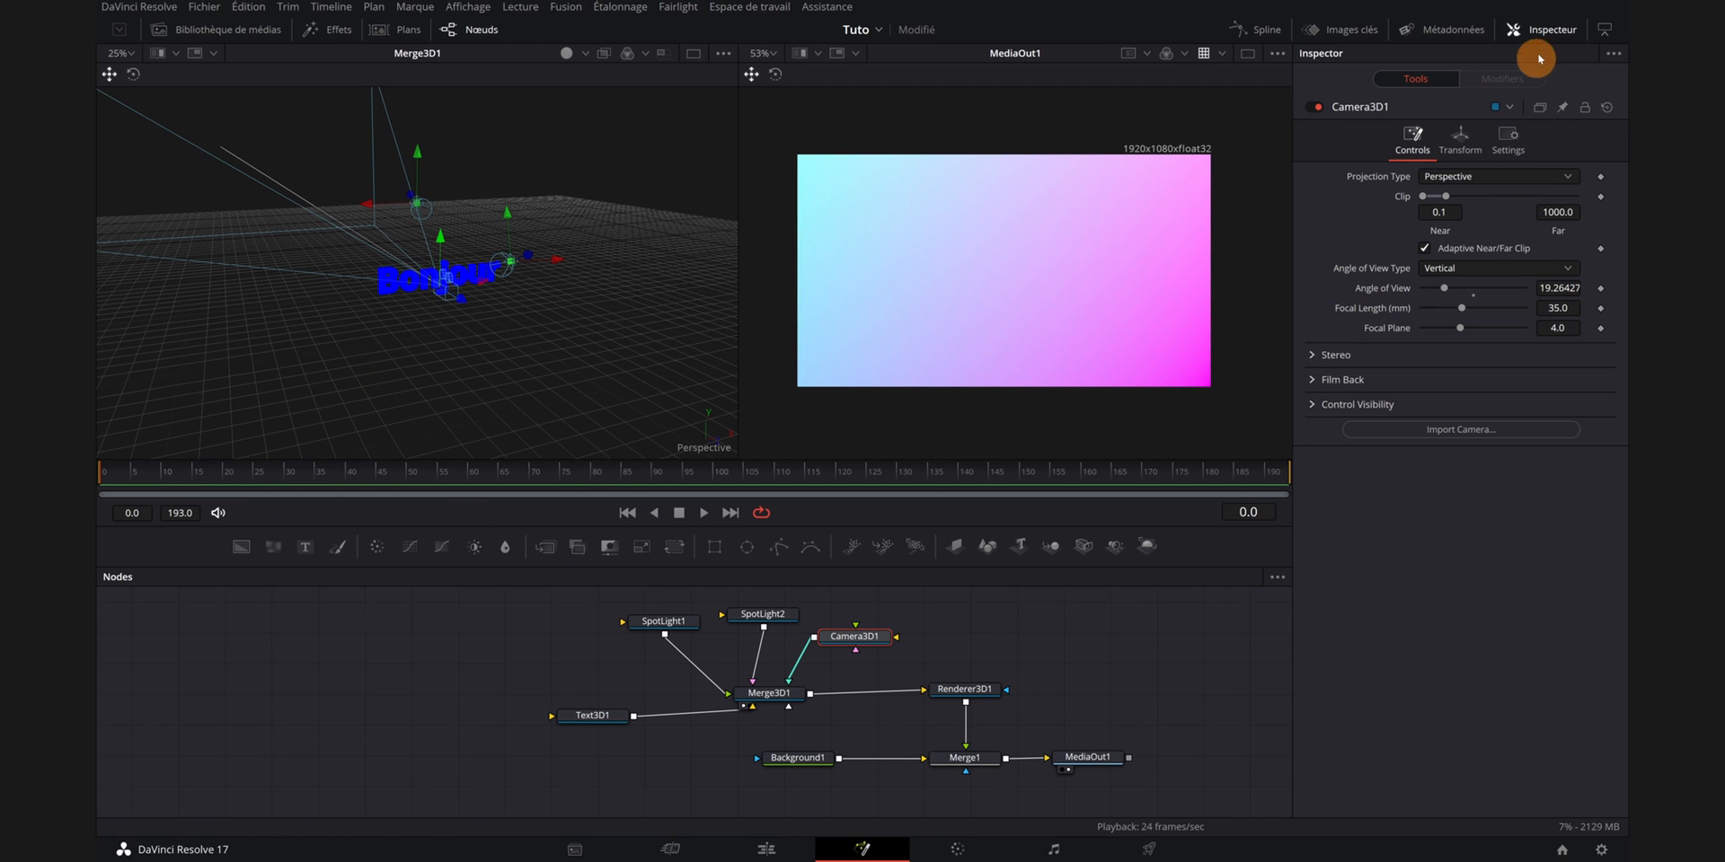
pyautogui.click(1460, 137)
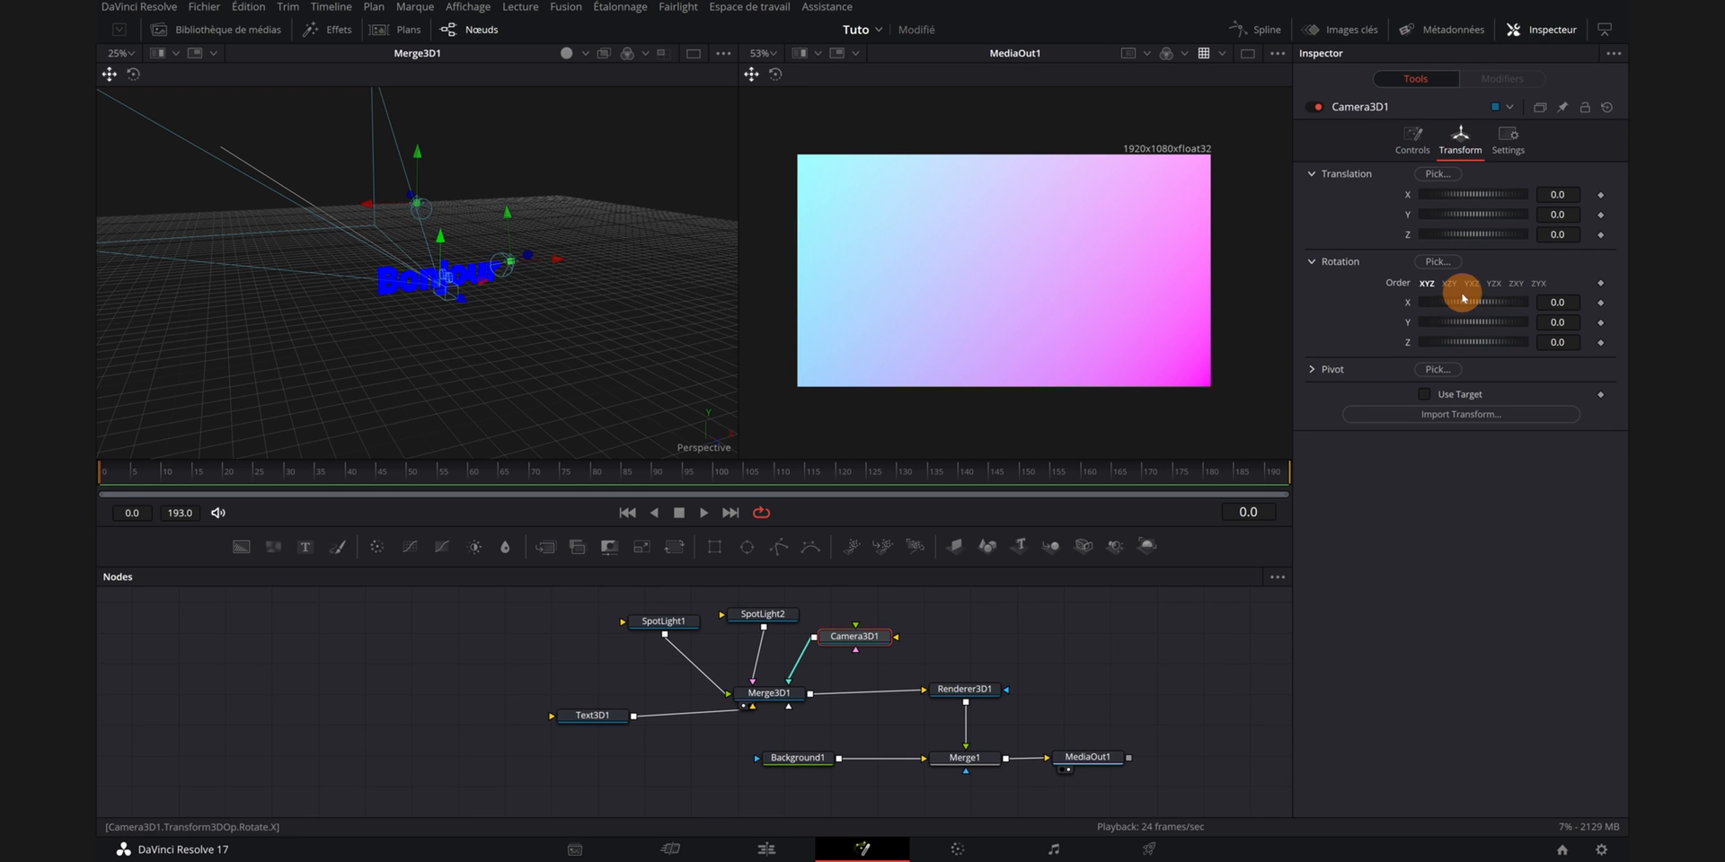
pyautogui.moveTo(563, 335); pyautogui.dragTo(531, 341)
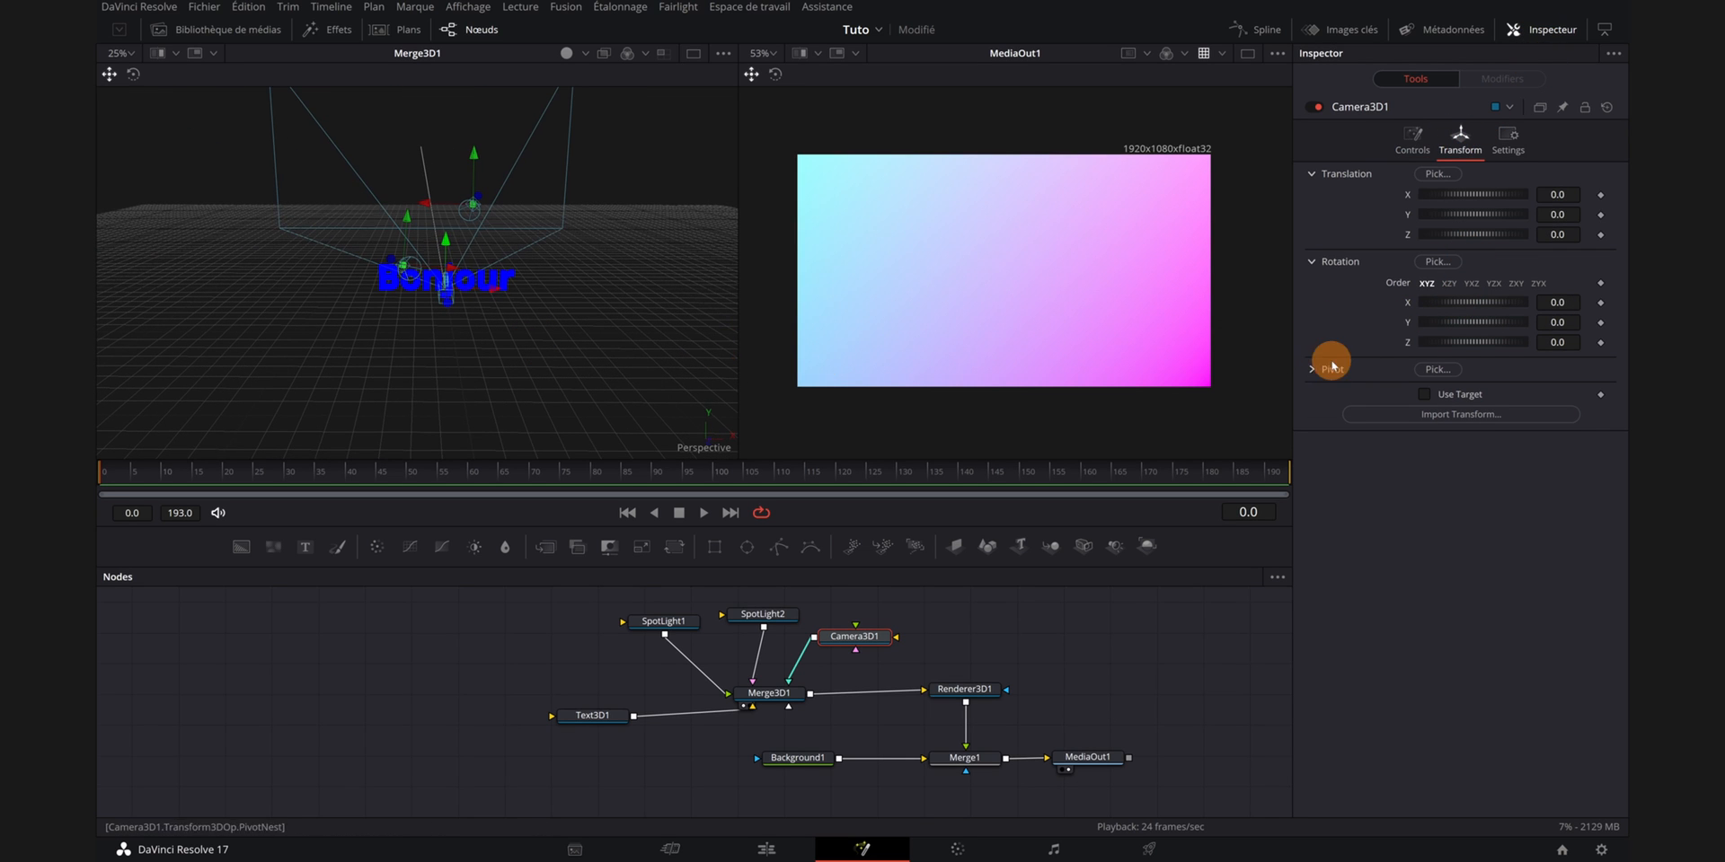
pyautogui.moveTo(1463, 323); pyautogui.dragTo(1457, 323)
pyautogui.moveTo(634, 372); pyautogui.dragTo(680, 372)
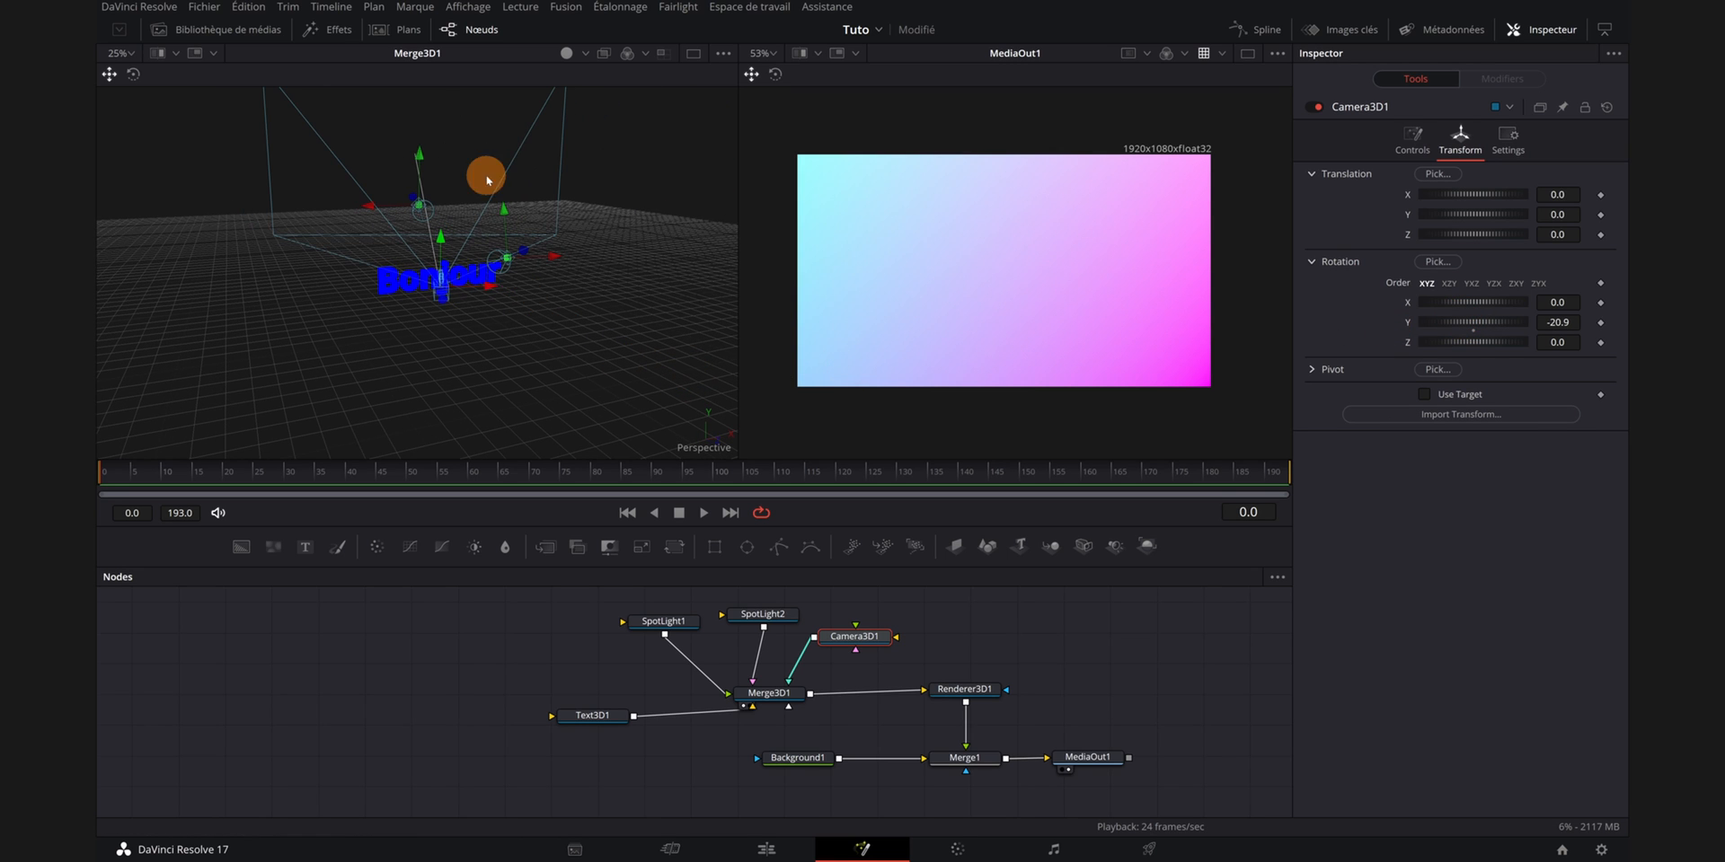
# - Set keyframes on all of the camera's rotation and translation values at frame 0
pyautogui.click(1601, 344)
pyautogui.click(1601, 323)
pyautogui.click(1600, 303)
pyautogui.click(1600, 284)
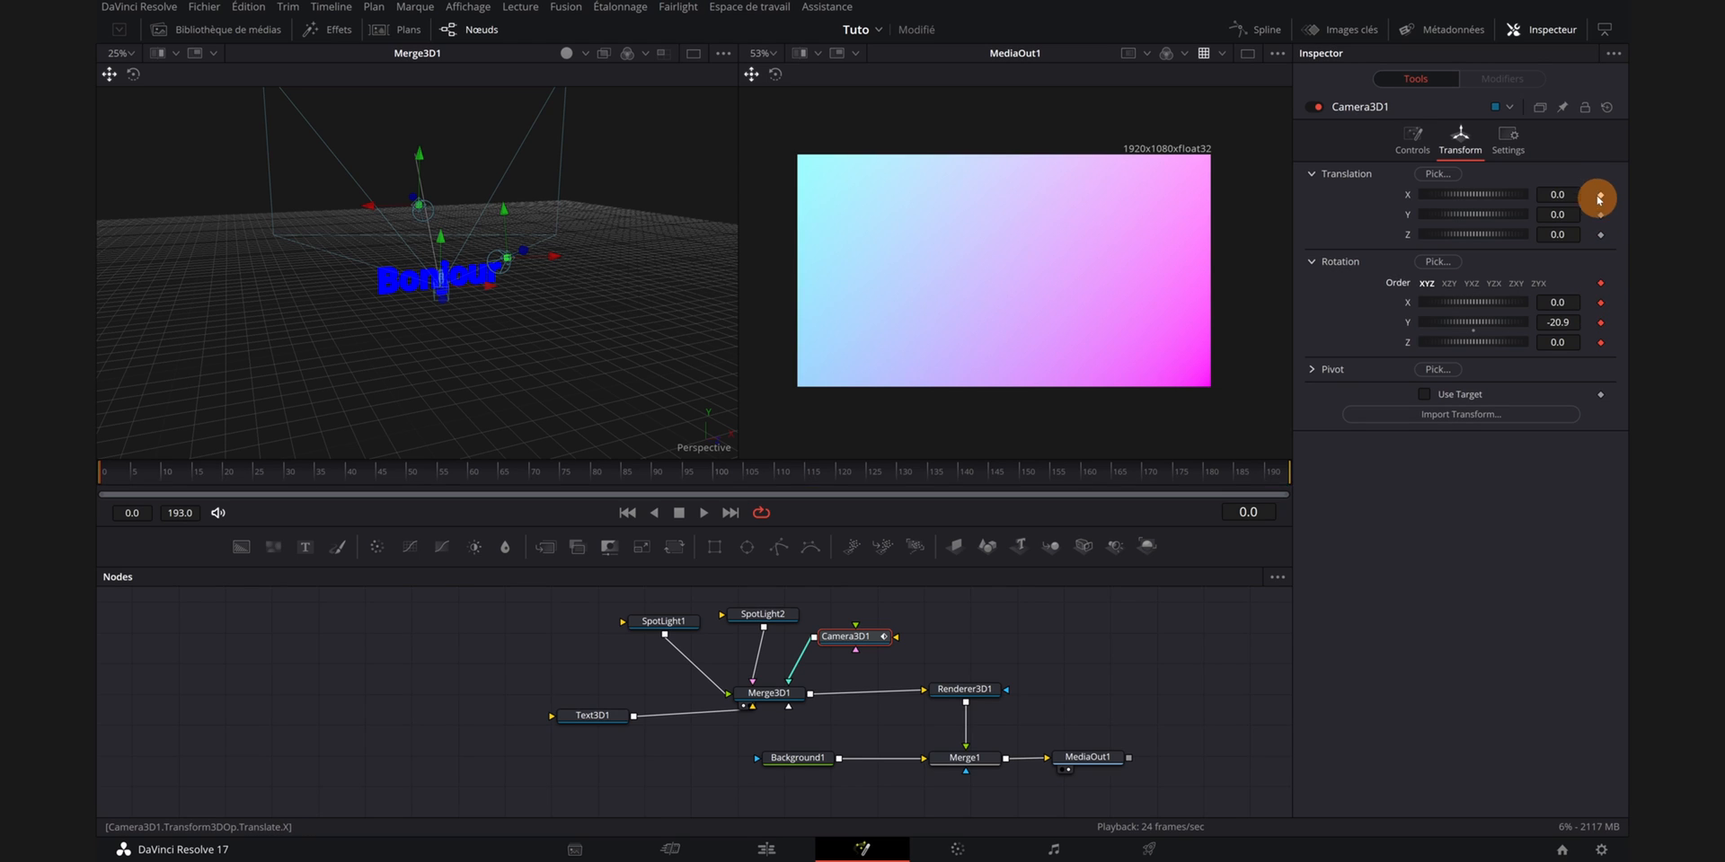
pyautogui.click(1600, 195)
pyautogui.click(1600, 215)
pyautogui.click(1600, 234)
# - At frame 30, move the camera to about X -2.36, Y 0.86, Z 6.19 and set its X rotation to -5.2
pyautogui.click(597, 415)
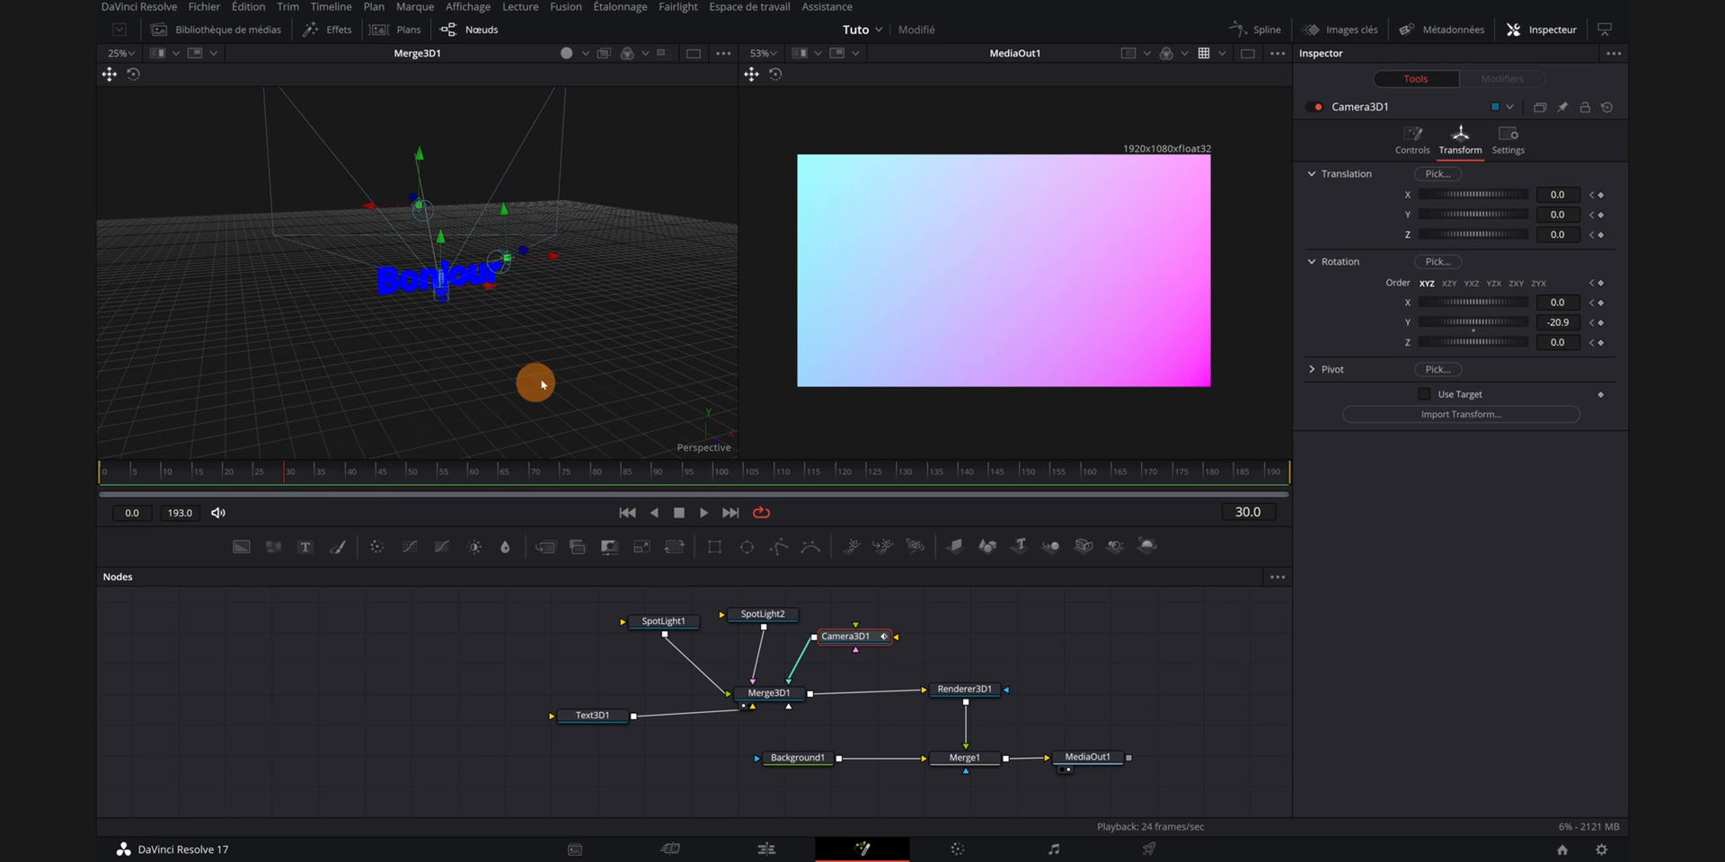
pyautogui.moveTo(542, 384); pyautogui.dragTo(477, 404)
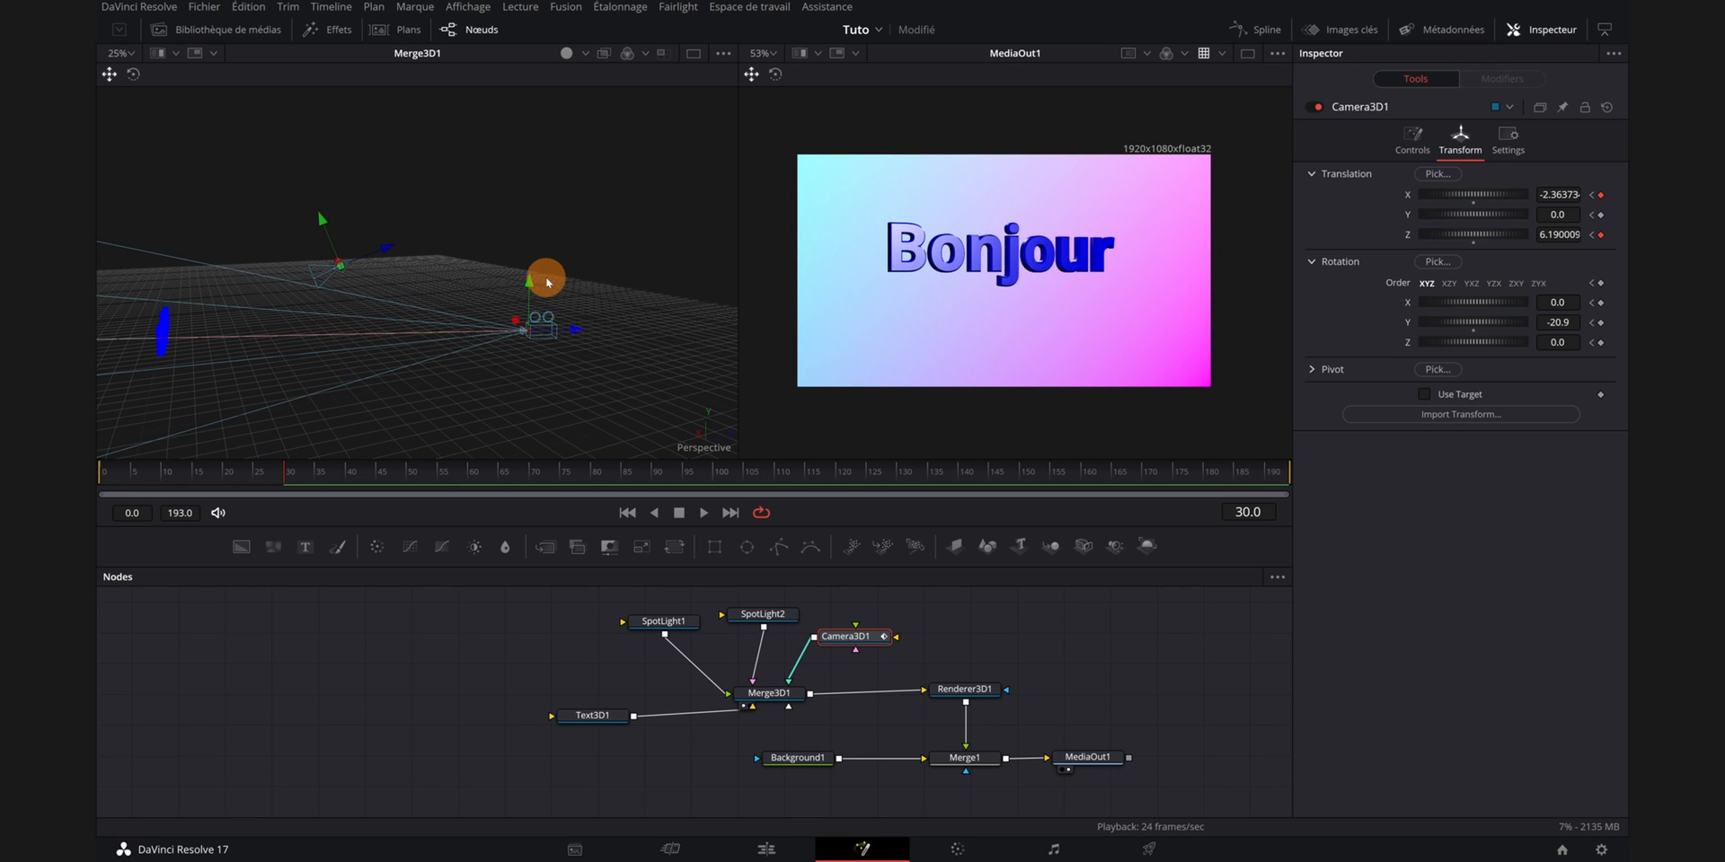
pyautogui.moveTo(531, 286); pyautogui.dragTo(370, 377)
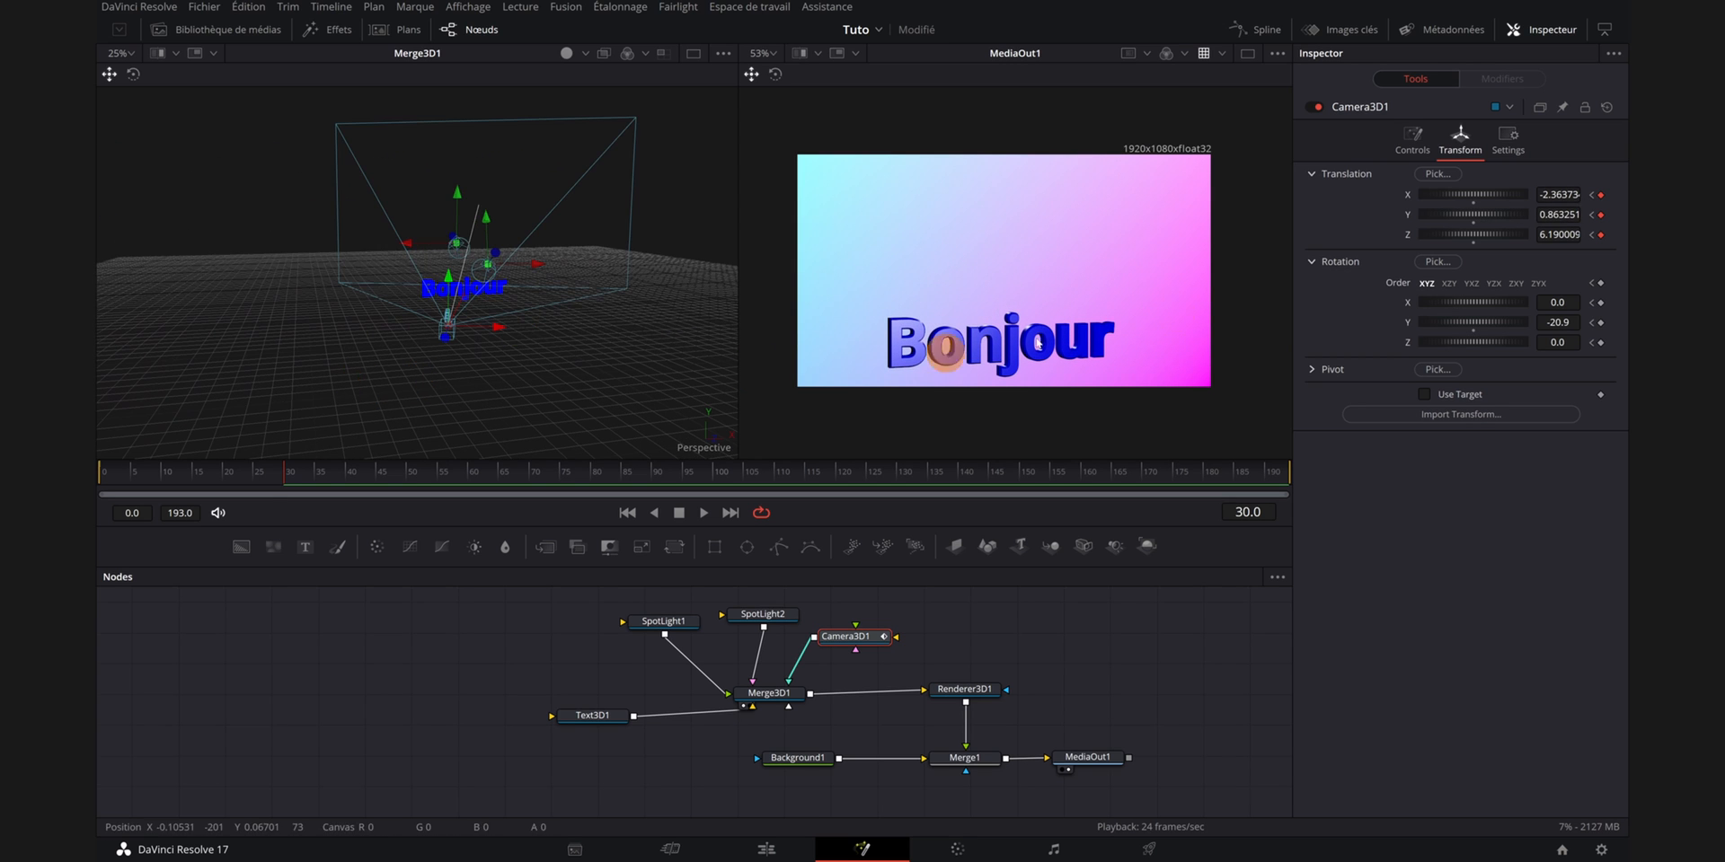
pyautogui.click(1453, 339)
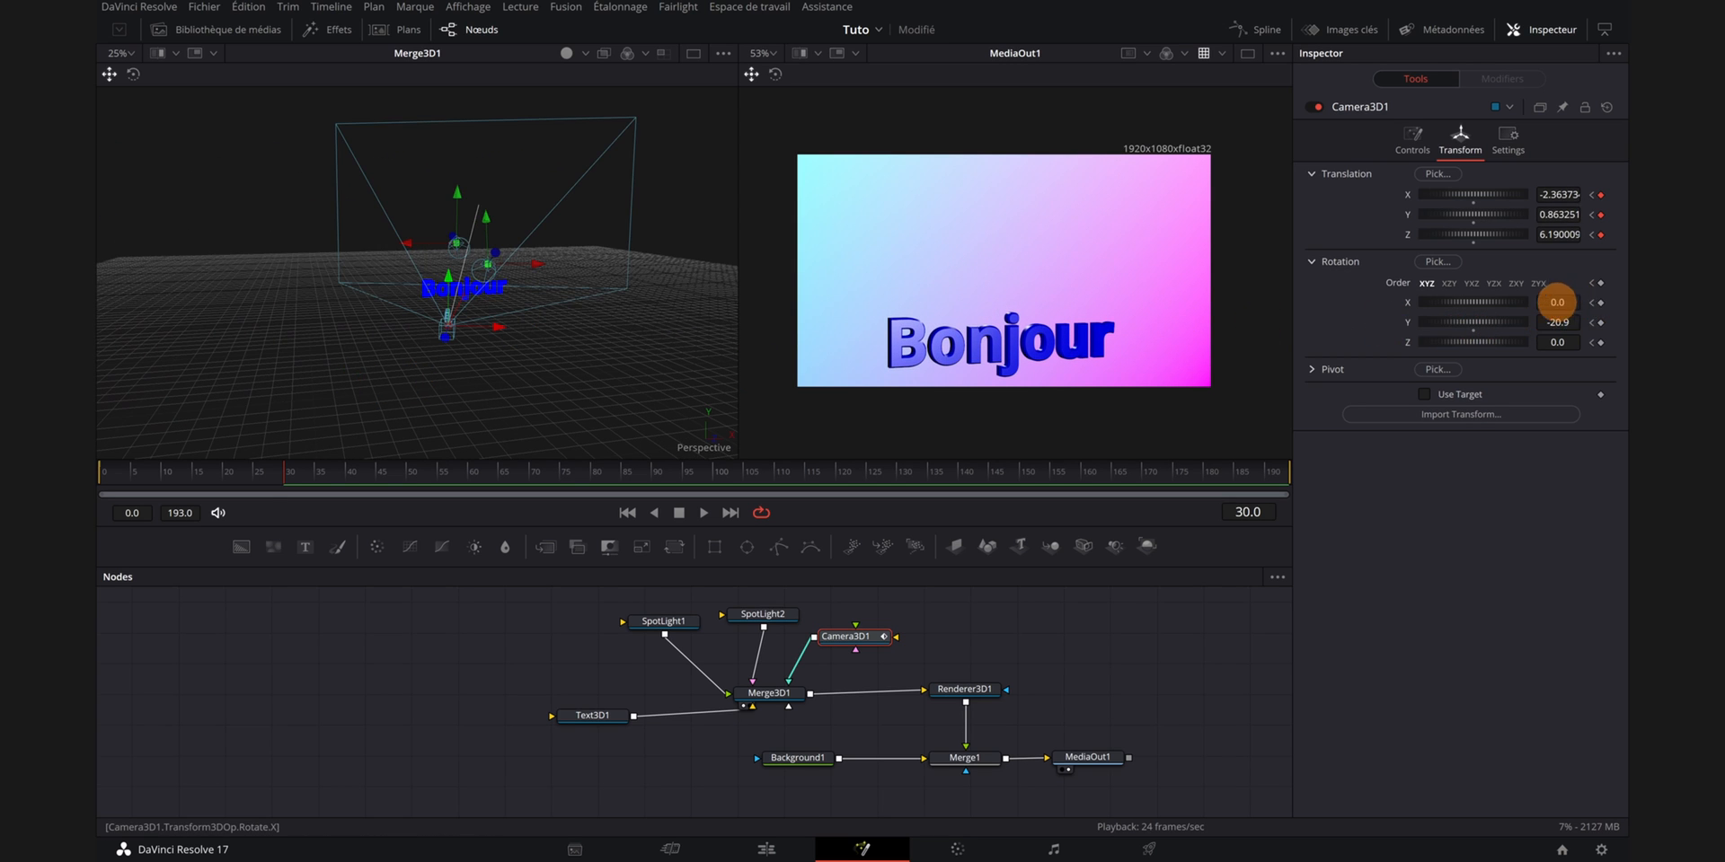
pyautogui.moveTo(1483, 305); pyautogui.dragTo(1486, 306)
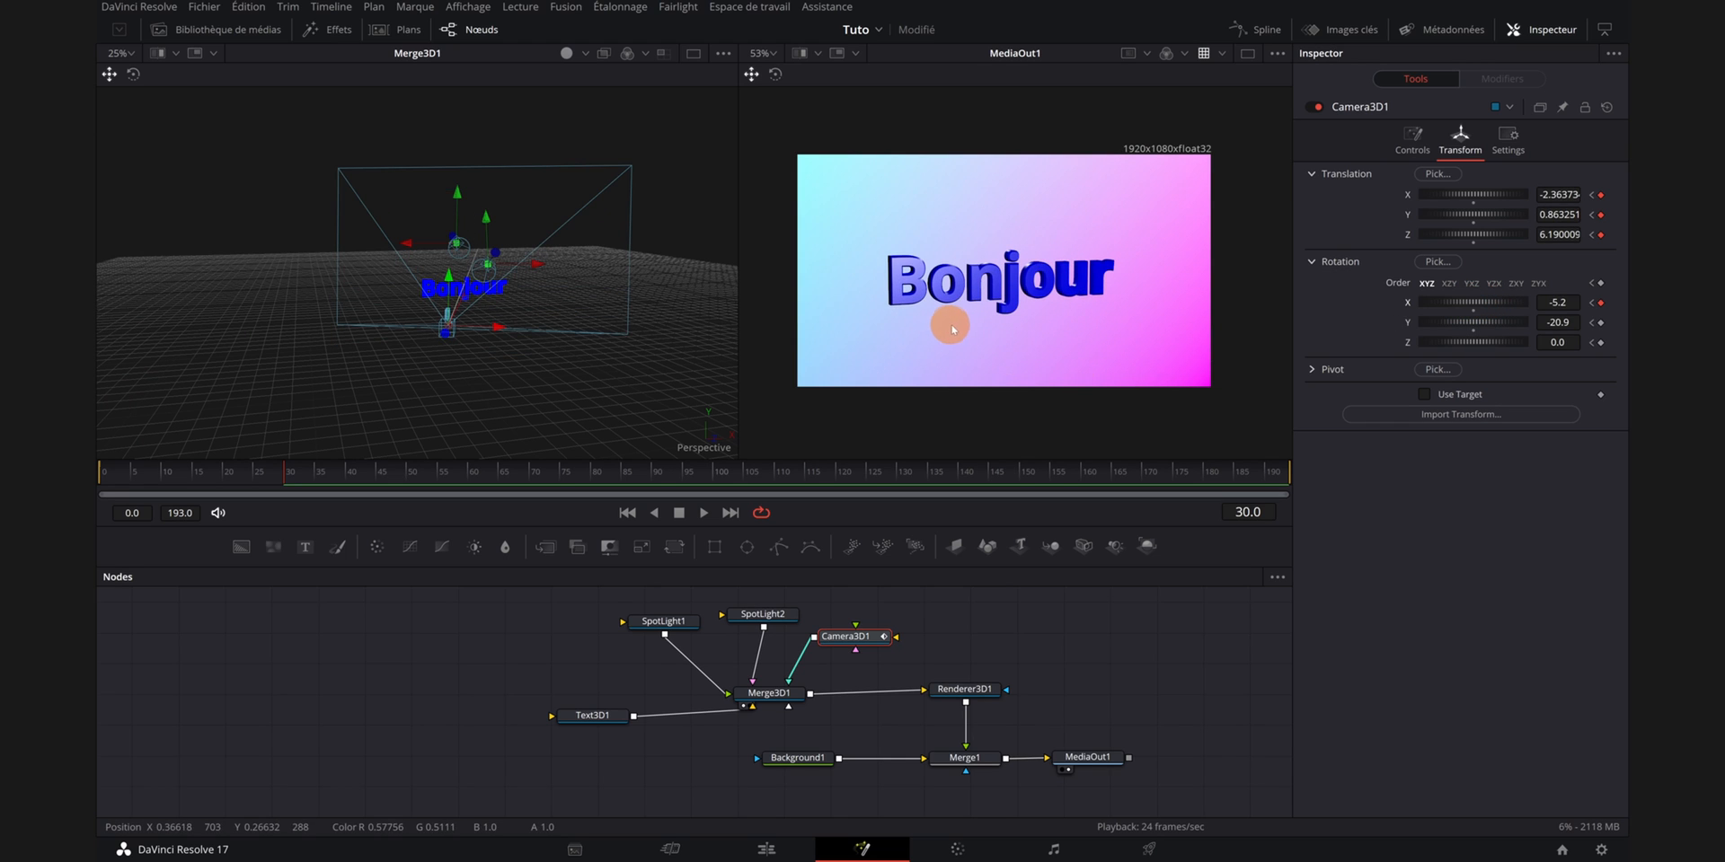
# - Return to the first frame and play back the camera animation
pyautogui.click(102, 485)
pyautogui.press('space')
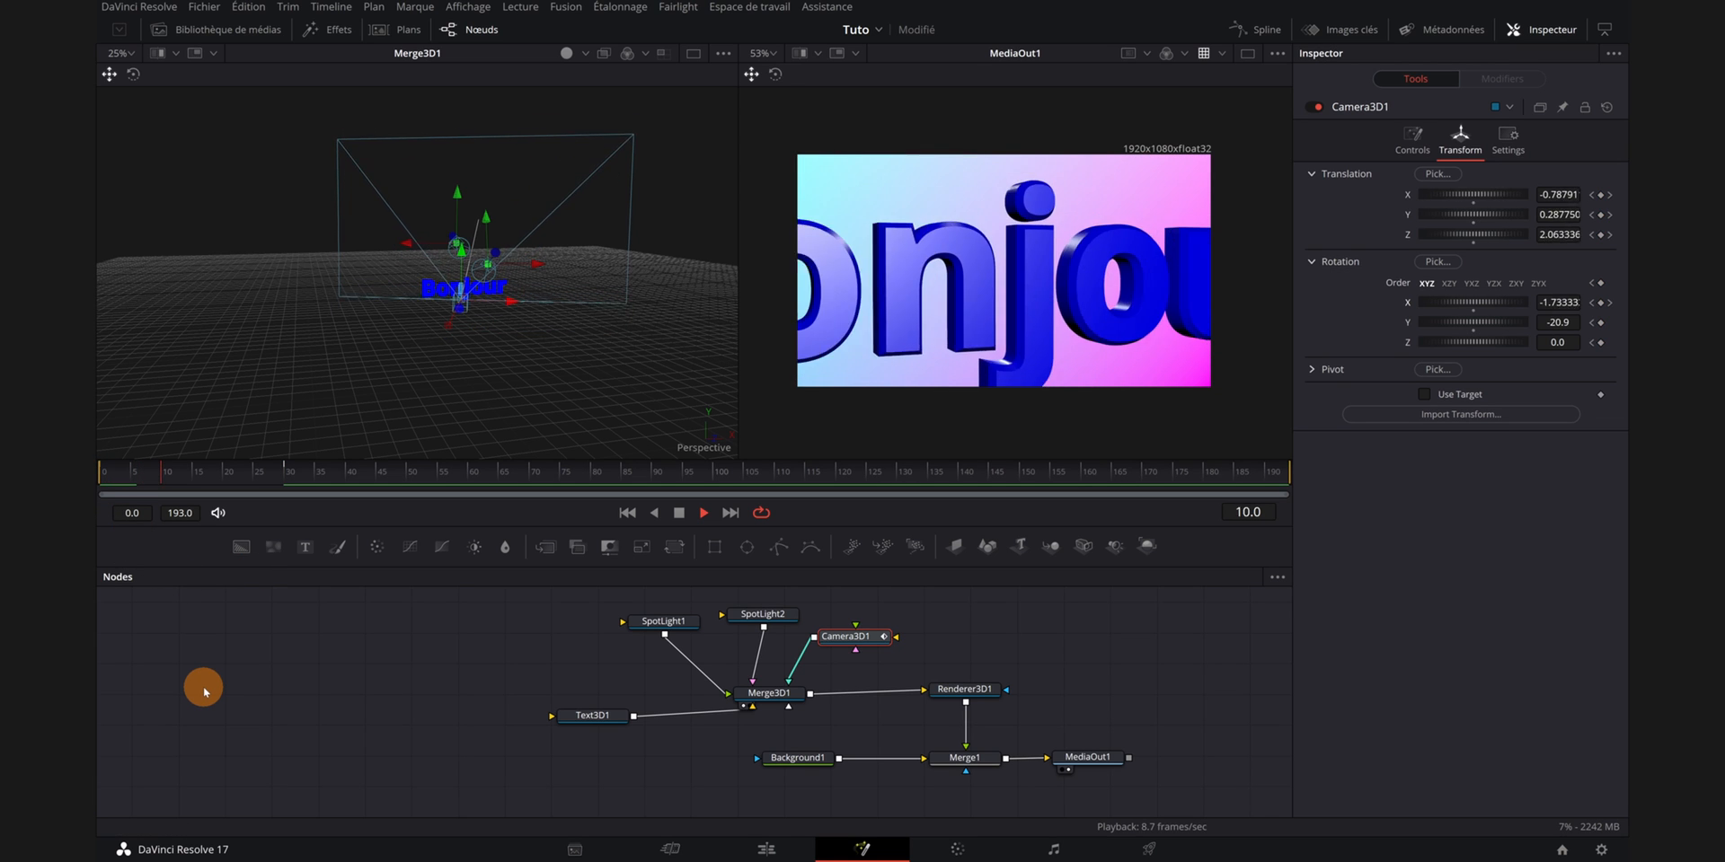
pyautogui.press('space')
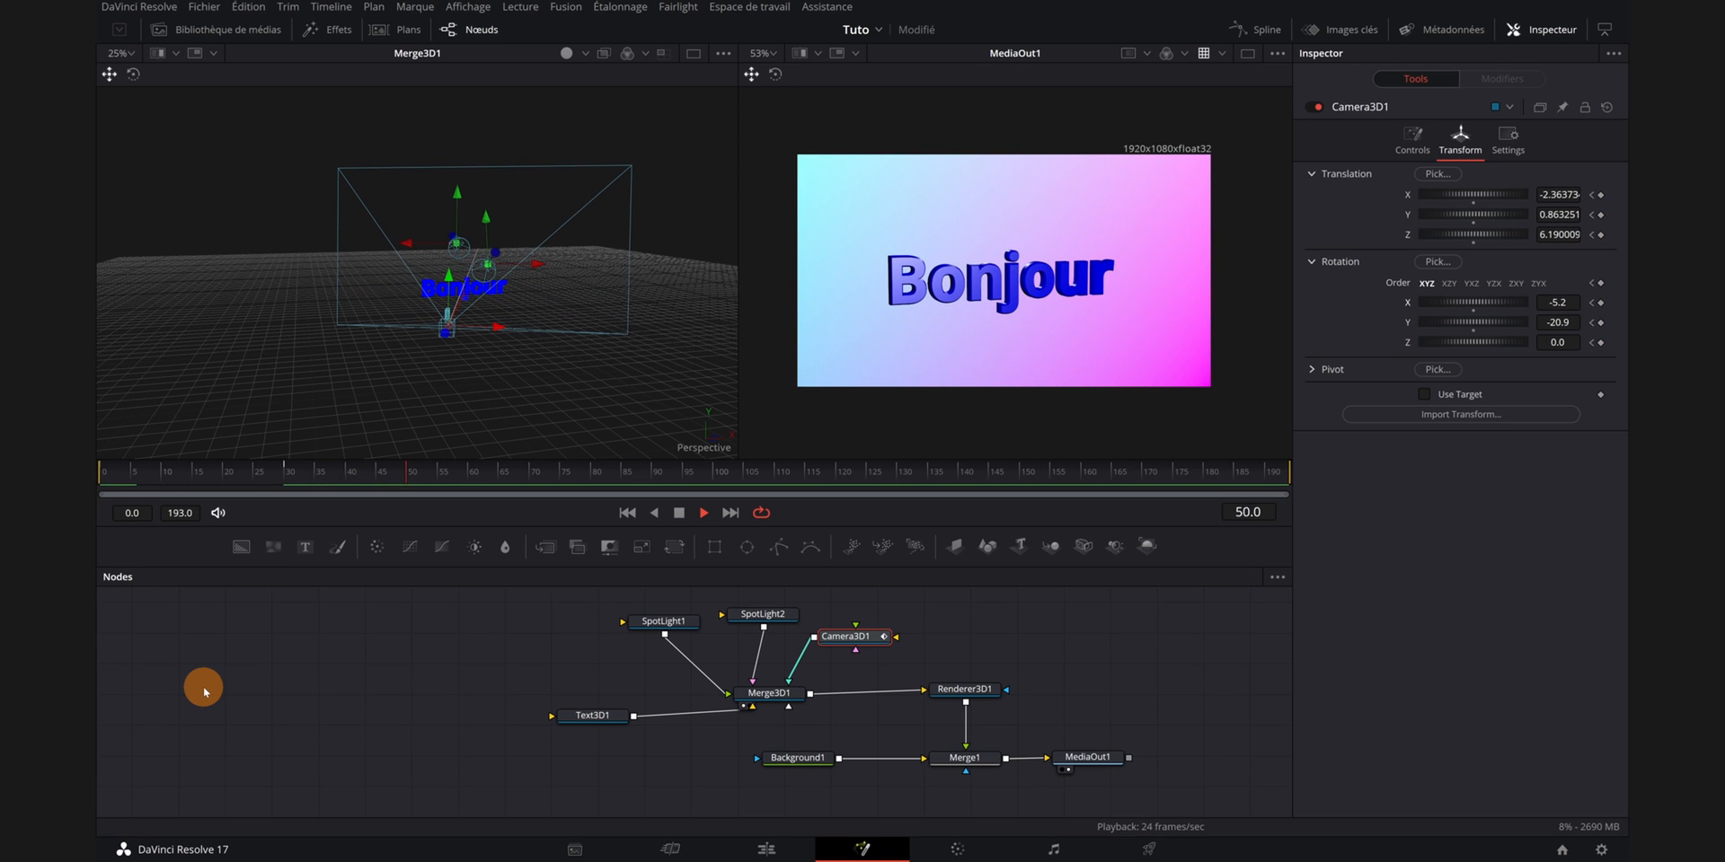